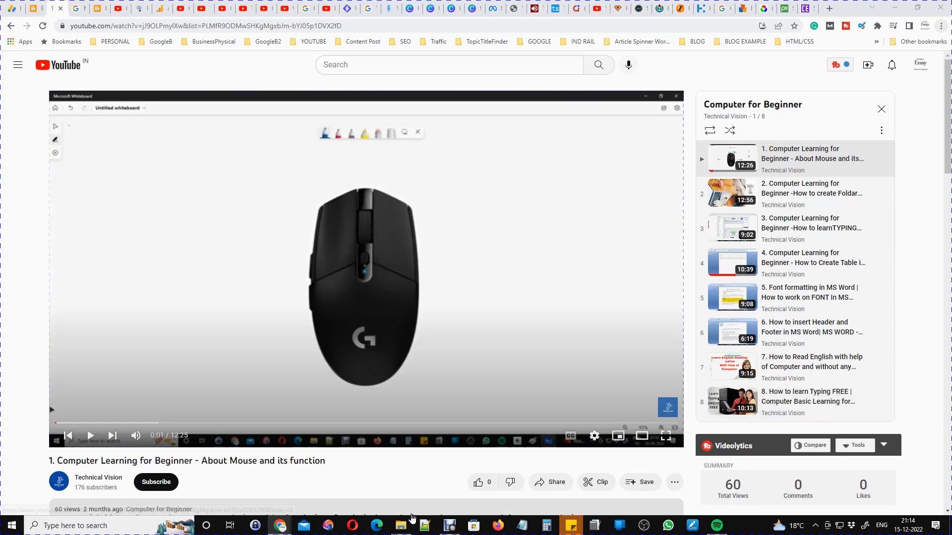
# Launch Word from the Start menu and switch the view to Two Pages.
pyautogui.click(12, 528)
pyautogui.click(395, 389)
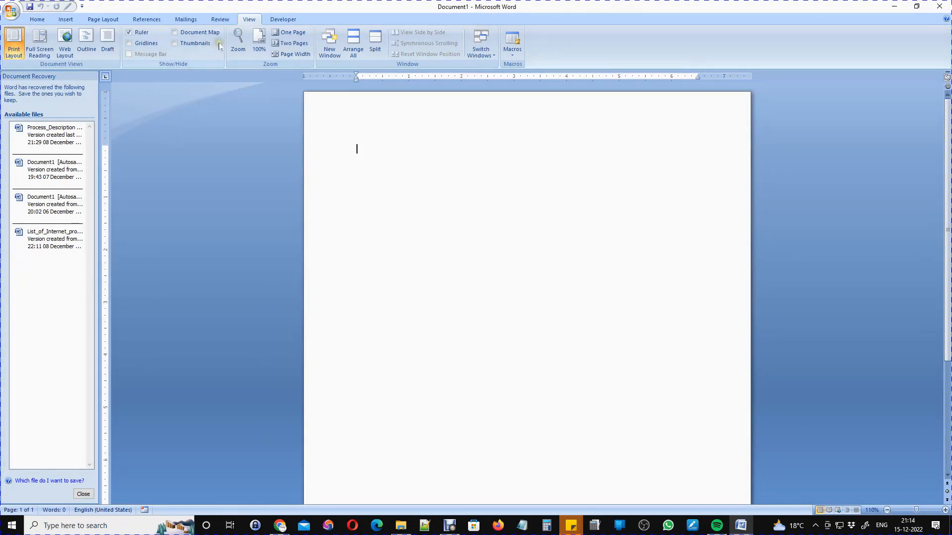
pyautogui.click(291, 44)
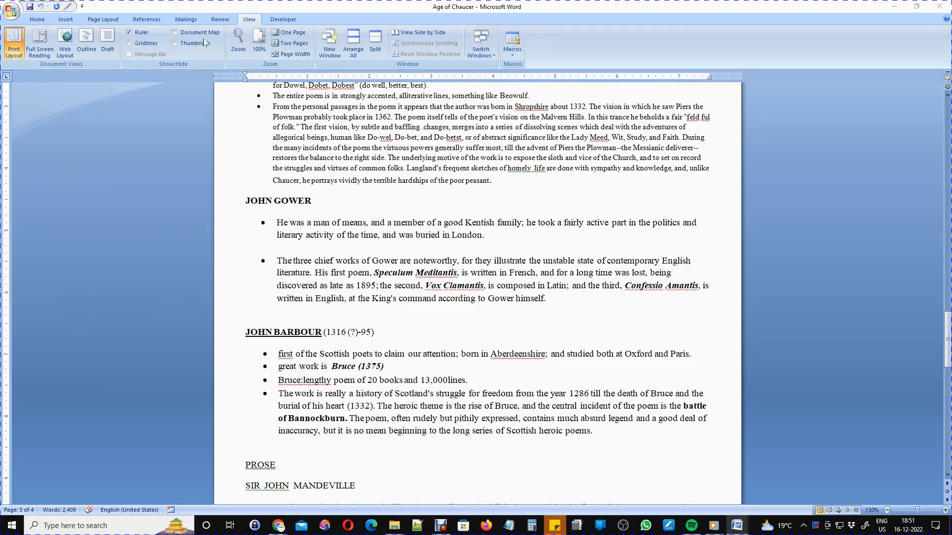
# Turn on Document Map and jump to Annelida And Arcite, Geoffrey Chaucer, Poetry, Canterbury Tales, Prose, John Barbour.
pyautogui.click(174, 33)
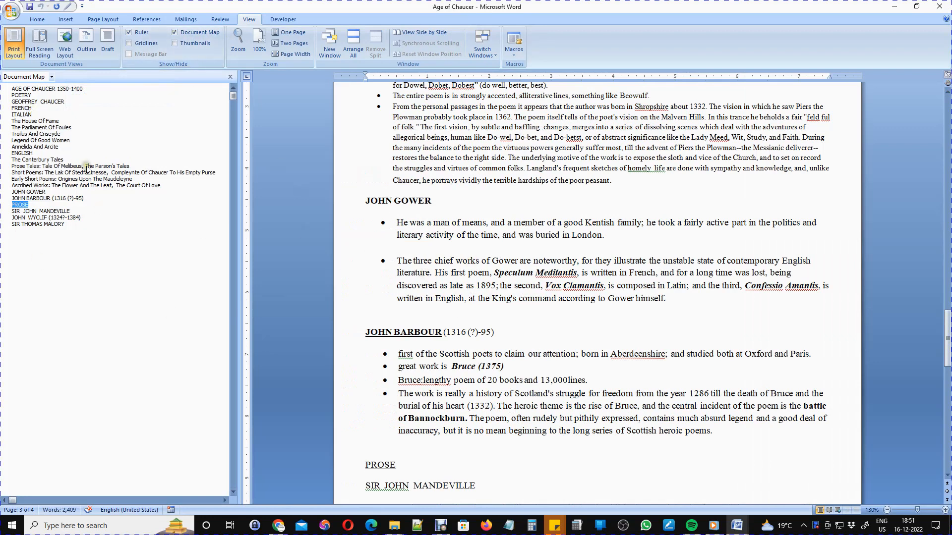
pyautogui.click(35, 147)
pyautogui.click(21, 102)
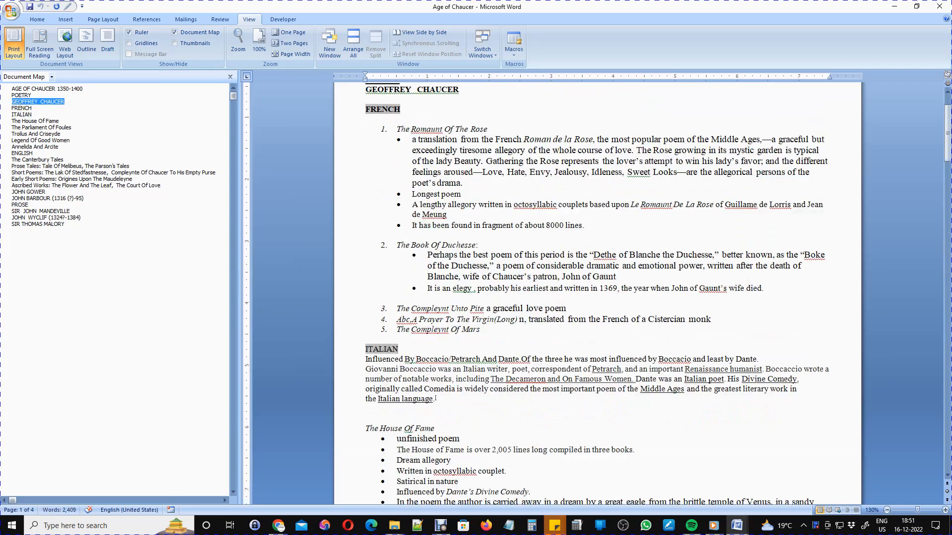
pyautogui.scroll(3, 513, 338)
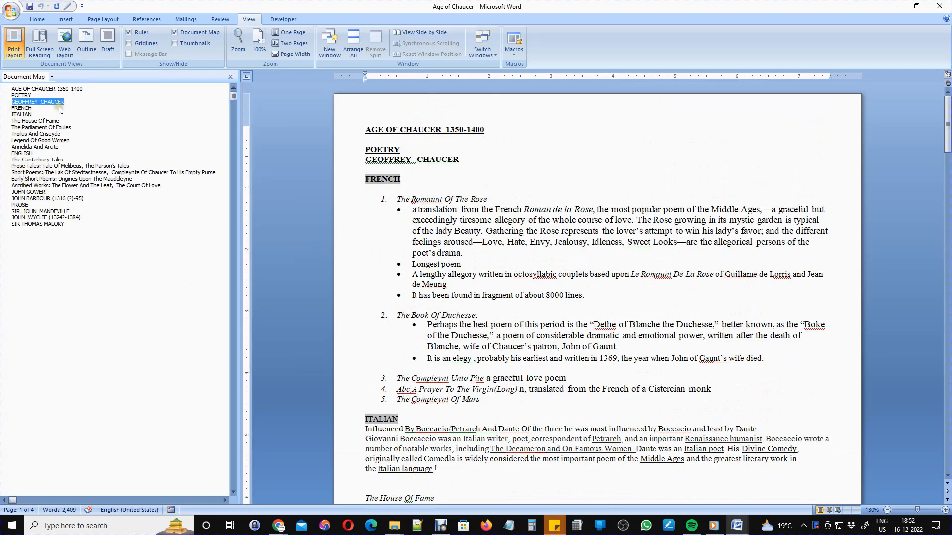
pyautogui.click(22, 95)
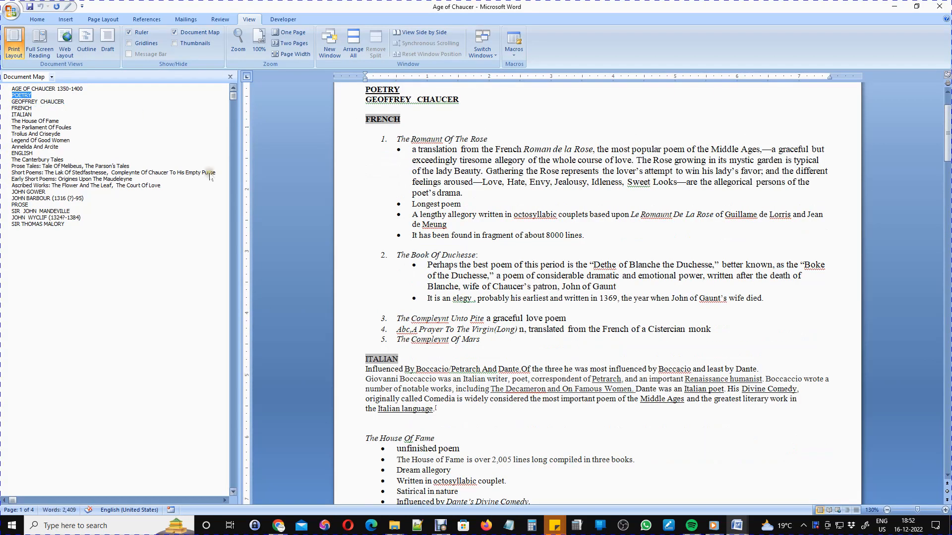
pyautogui.click(21, 147)
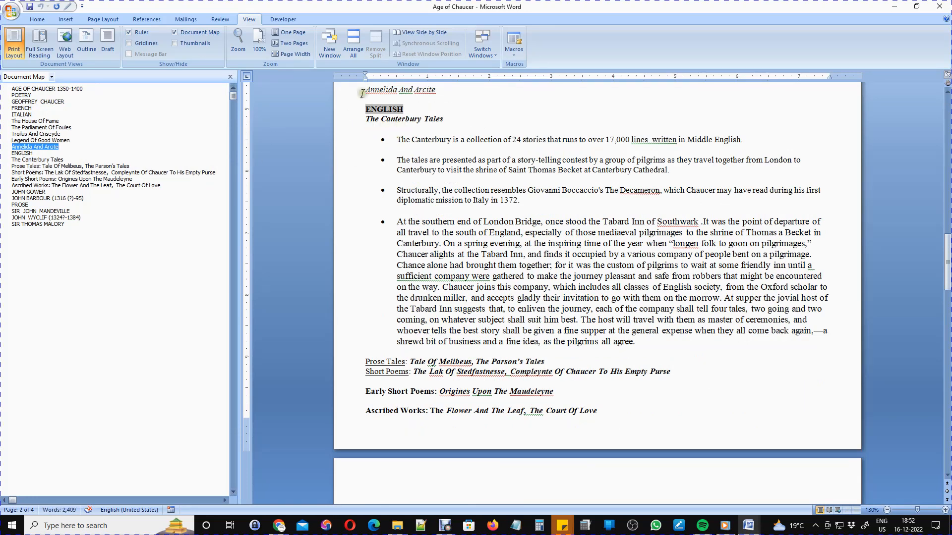
pyautogui.click(37, 159)
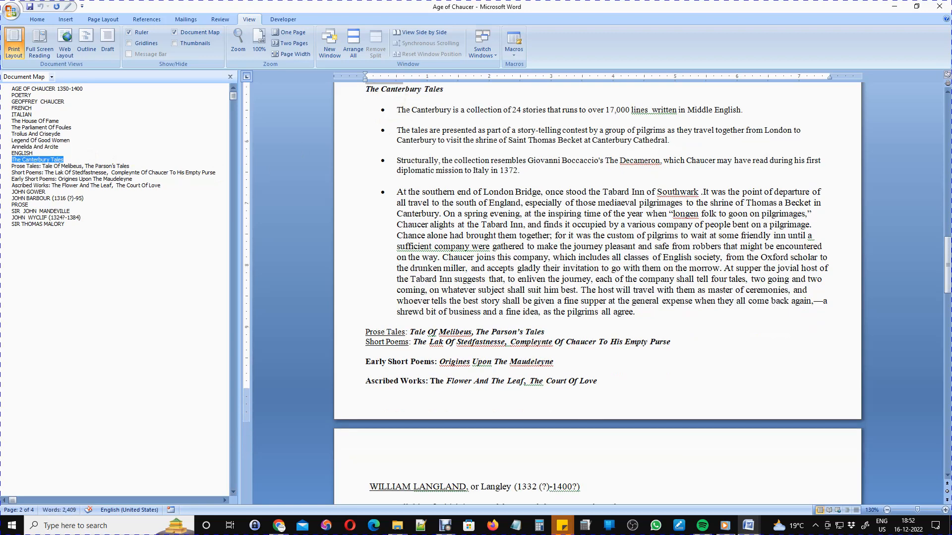
pyautogui.click(20, 206)
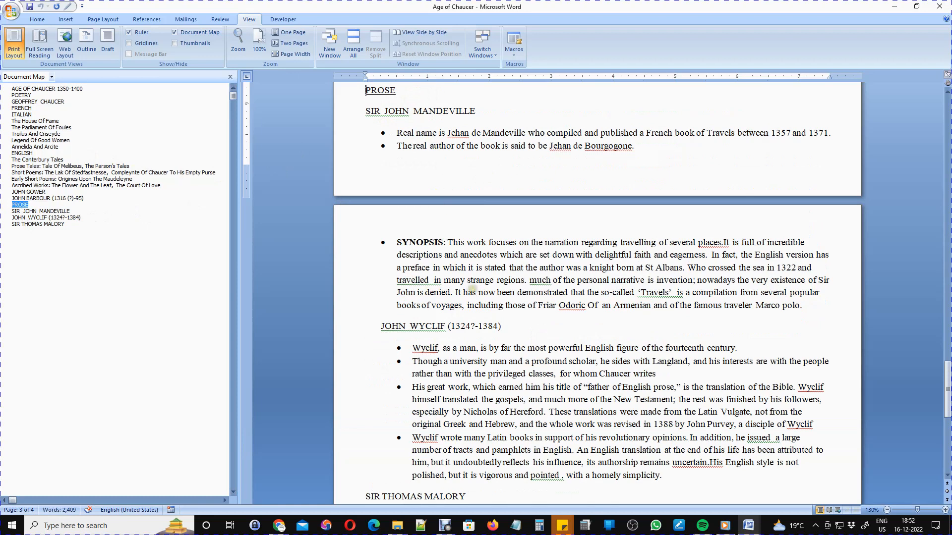
pyautogui.click(36, 199)
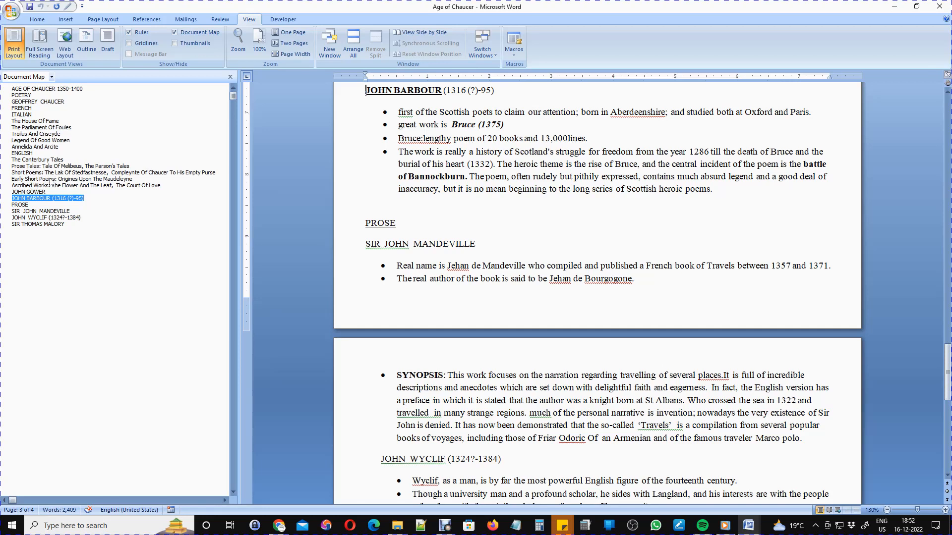
# Jump through Legend Of Good Women, Gower, Wyclif, Mandeville to Geoffrey Chaucer, then turn Document Map off.
pyautogui.click(17, 96)
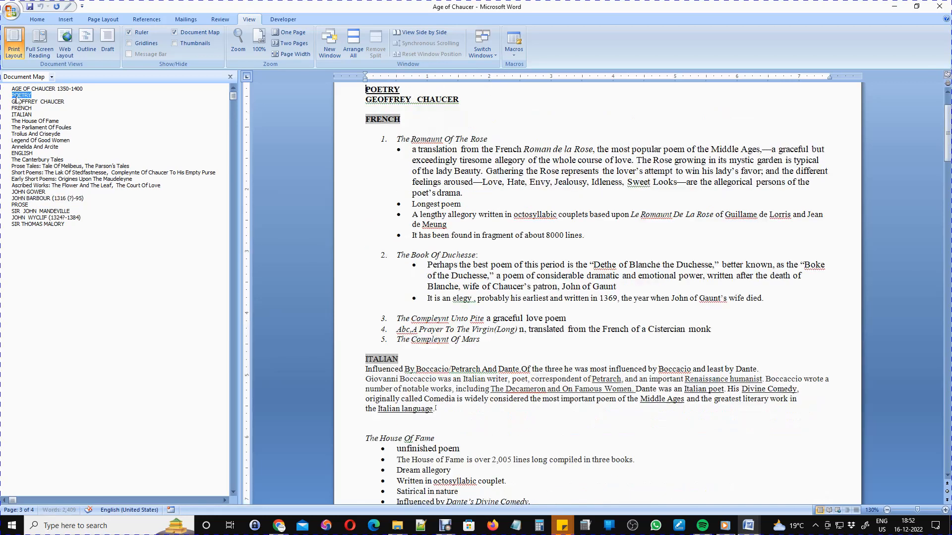
pyautogui.click(33, 141)
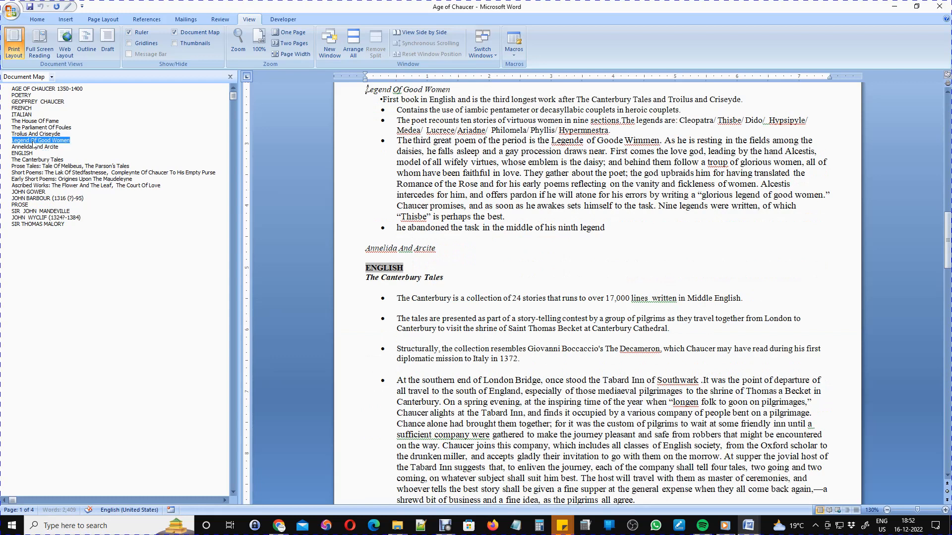
pyautogui.click(27, 153)
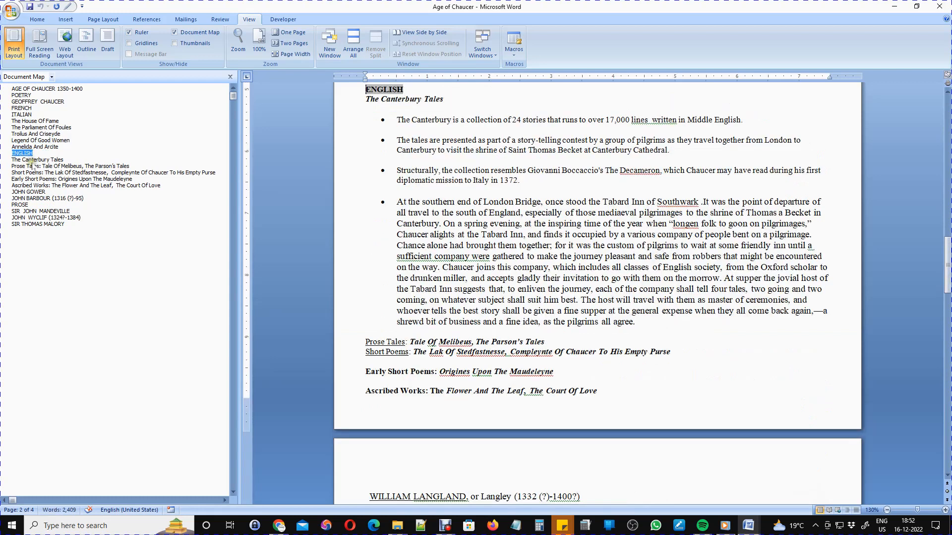
pyautogui.click(52, 186)
pyautogui.click(34, 192)
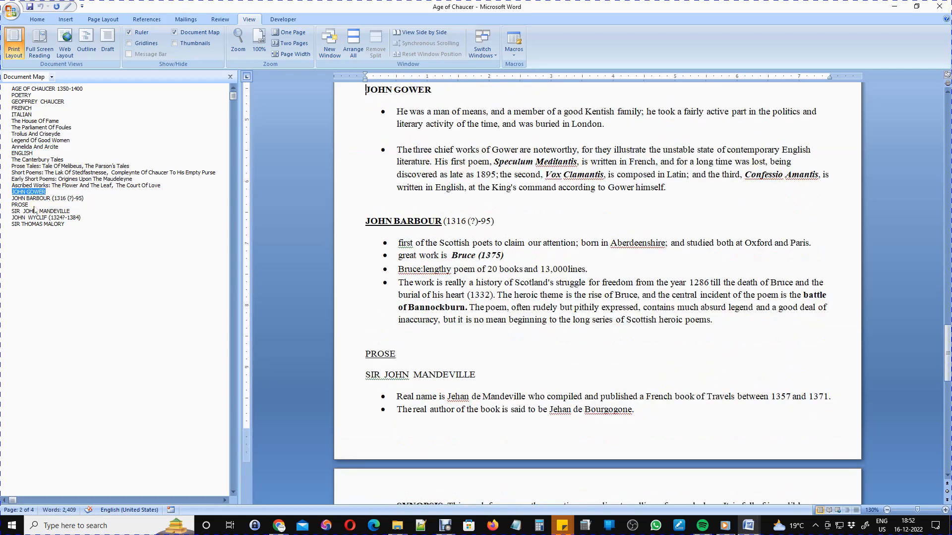
pyautogui.click(32, 217)
pyautogui.click(33, 211)
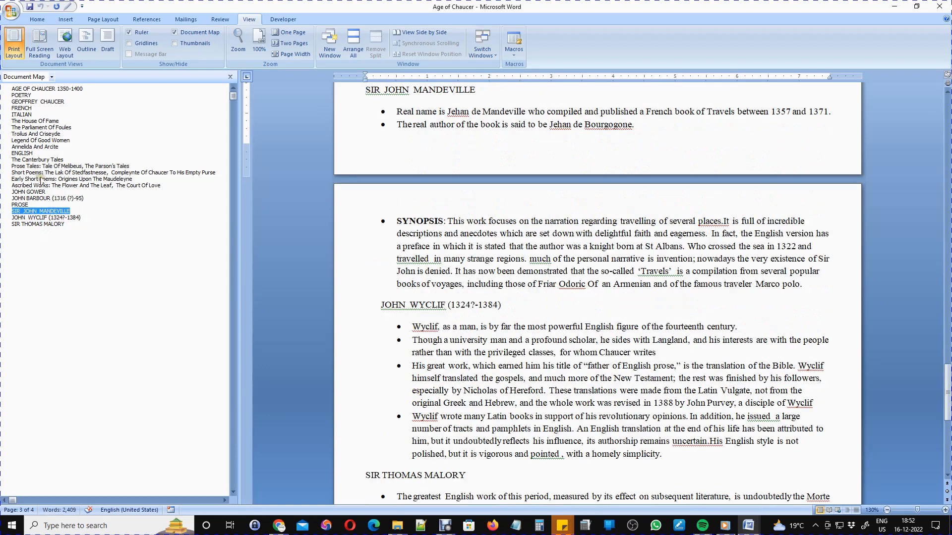
pyautogui.click(44, 90)
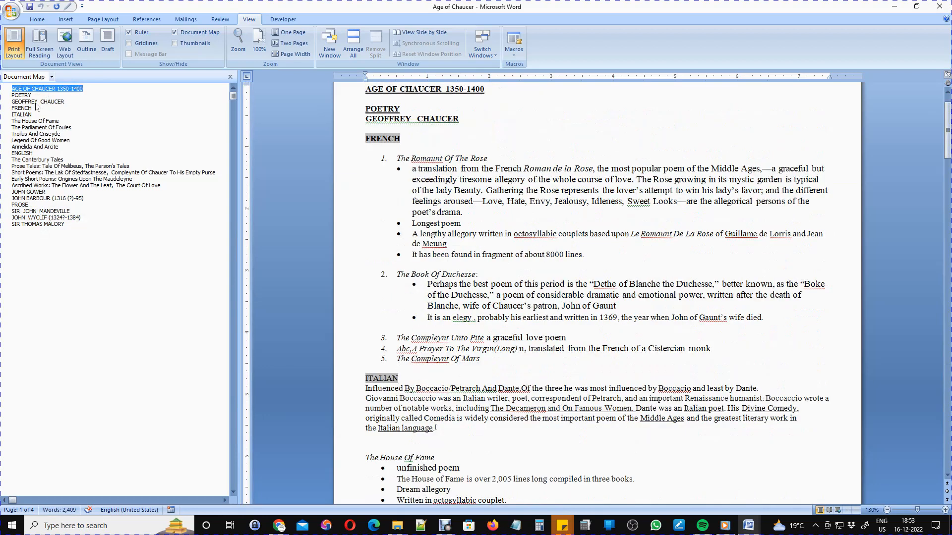
pyautogui.click(37, 102)
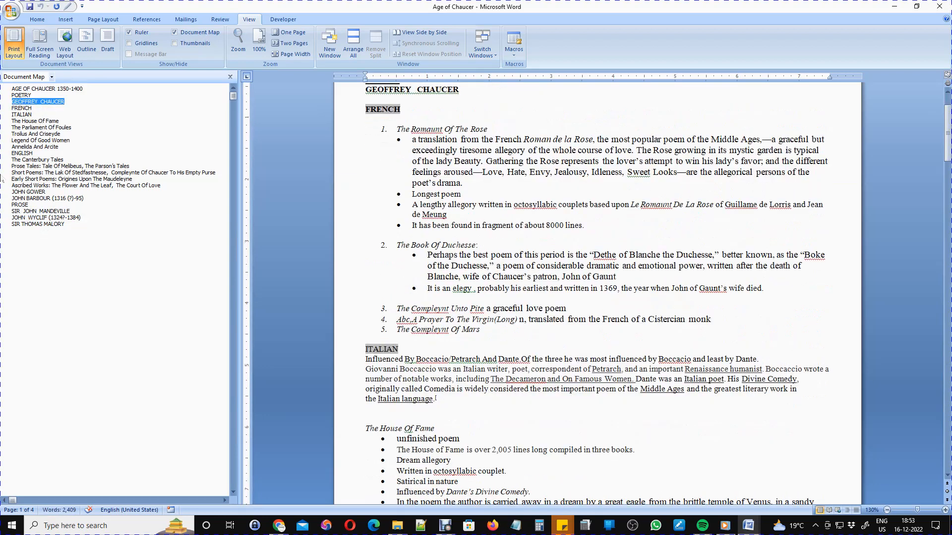
pyautogui.click(174, 33)
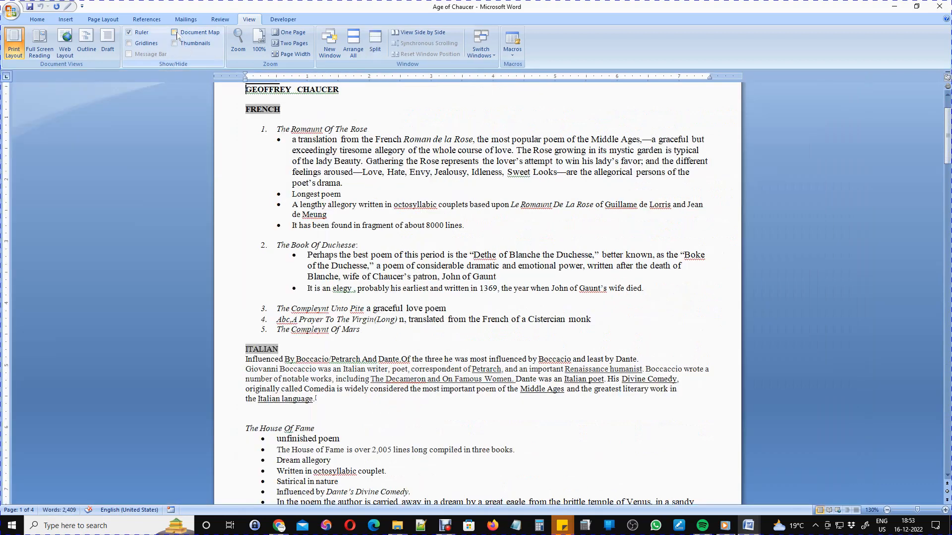
# Turn on Thumbnails and jump to pages 3, 4, 1 and finally 2.
pyautogui.click(175, 43)
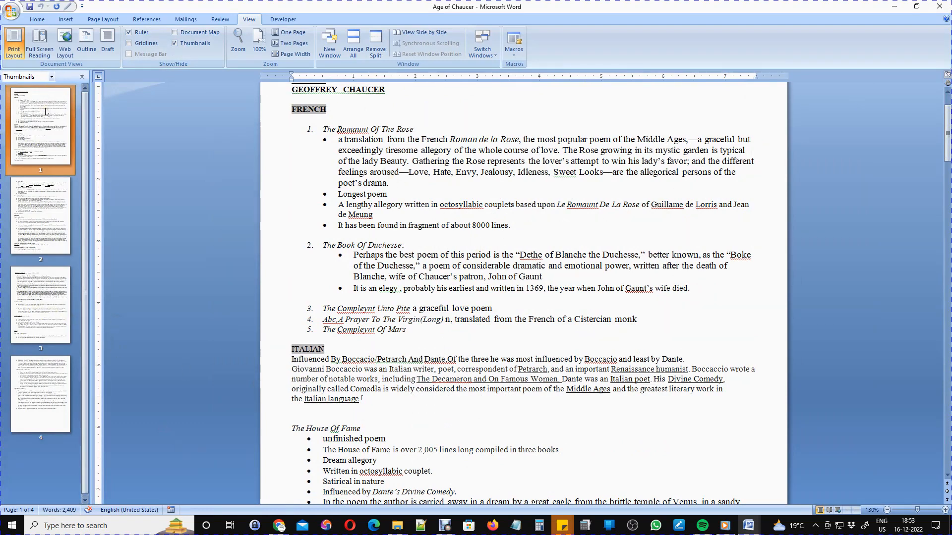
pyautogui.click(35, 325)
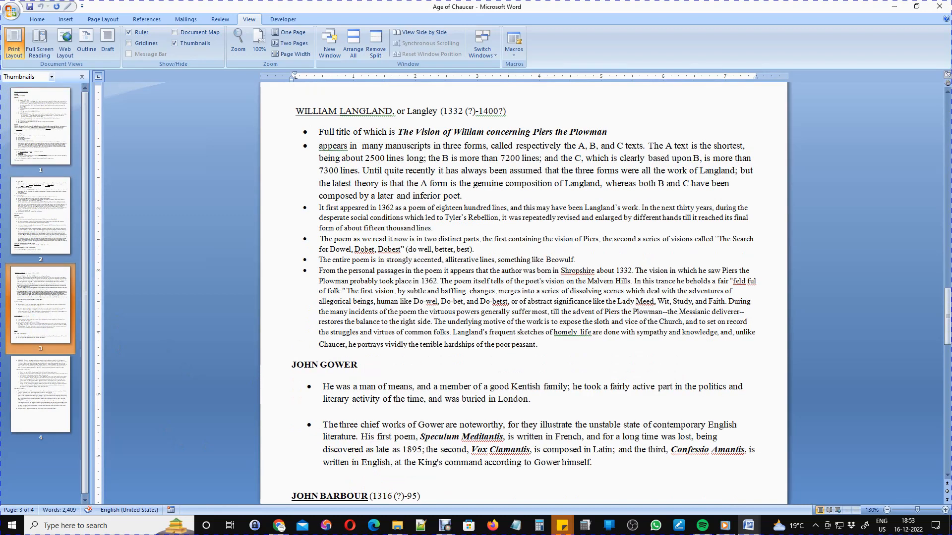
pyautogui.click(39, 424)
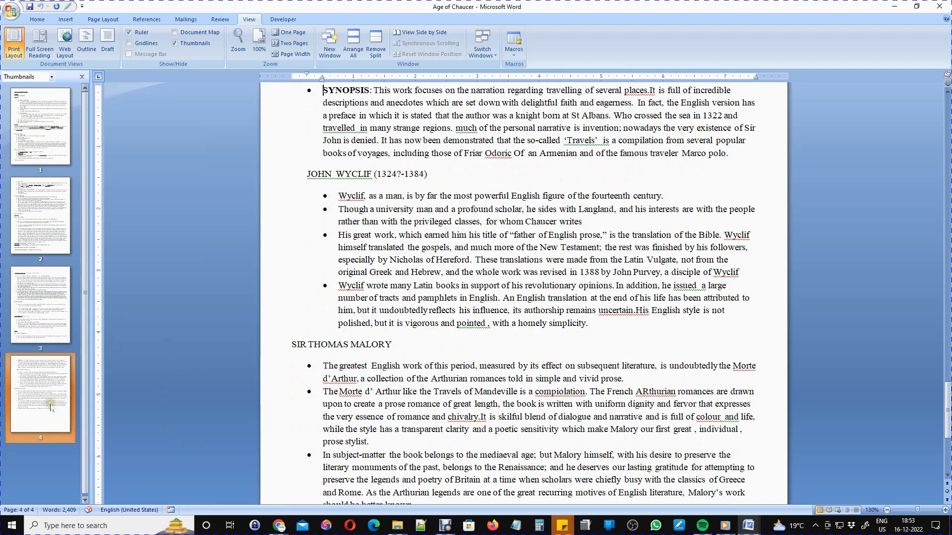
pyautogui.click(37, 159)
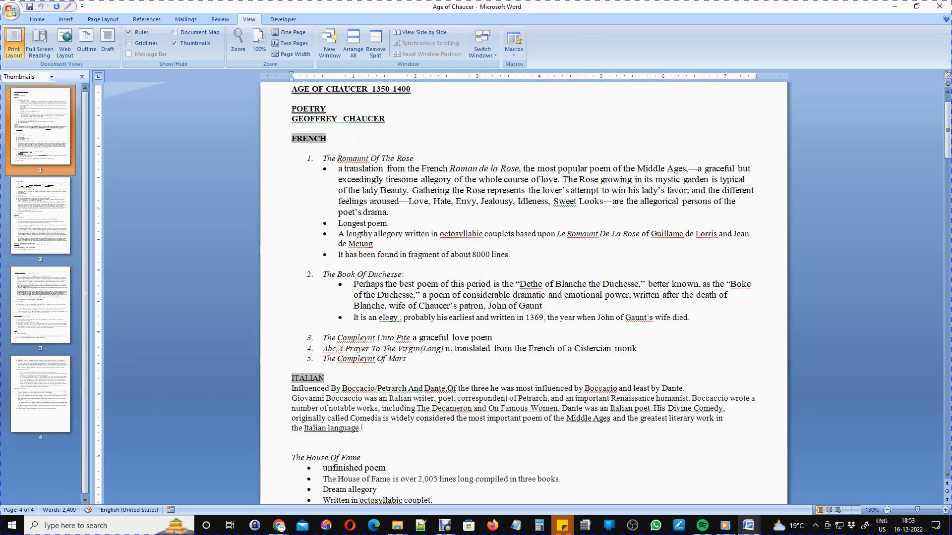
pyautogui.click(33, 238)
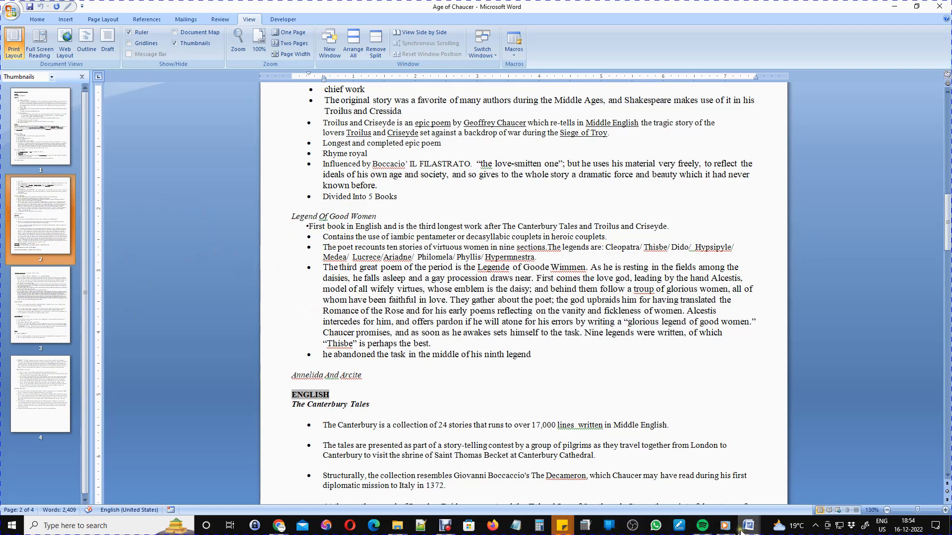
# Switch to the Antony And Cleopatra document and re-enable its Document Map.
pyautogui.moveTo(746, 529)
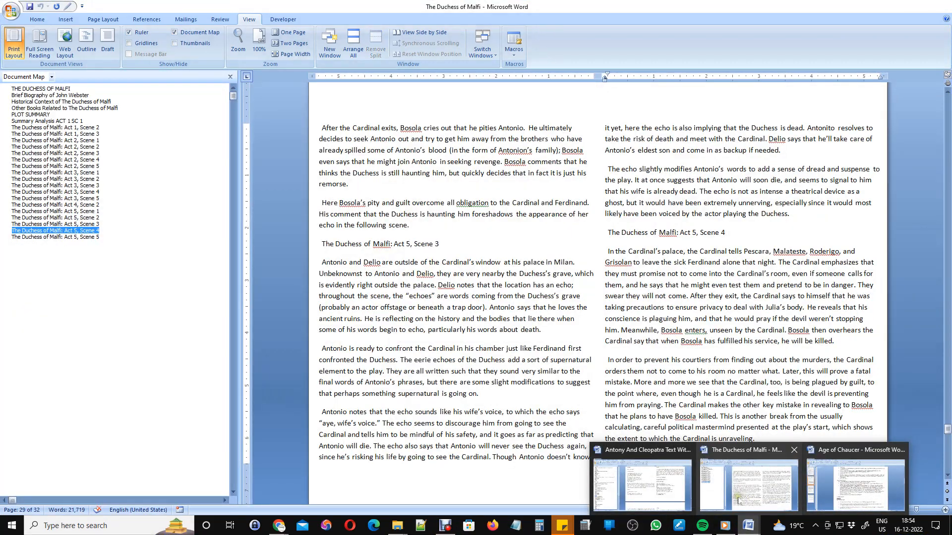
pyautogui.click(673, 489)
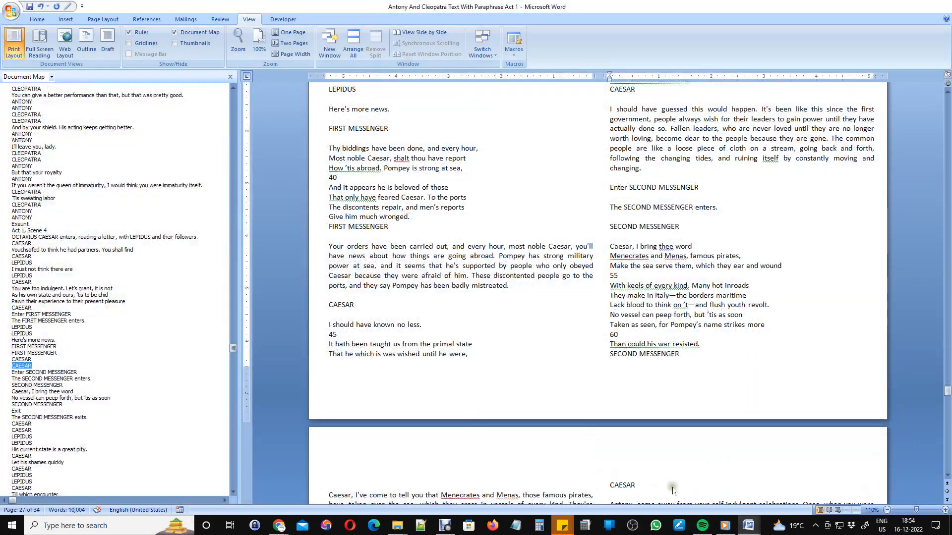
pyautogui.click(174, 32)
pyautogui.click(174, 32)
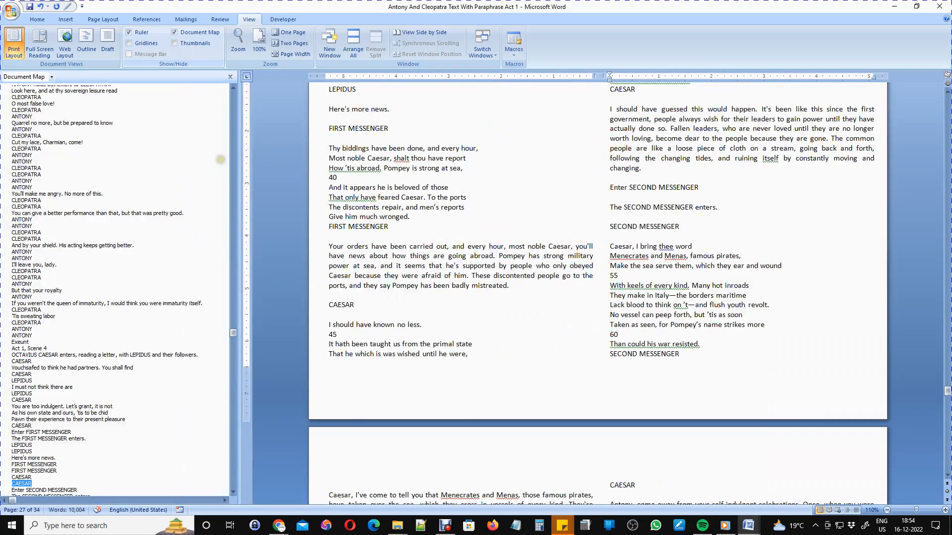
# Jump via the map to ANTONY, 'I must not think there are', CAESAR, then 'You, Mardian the eunuch!'.
pyautogui.scroll(-5, 469, 263)
pyautogui.scroll(-11, 597, 287)
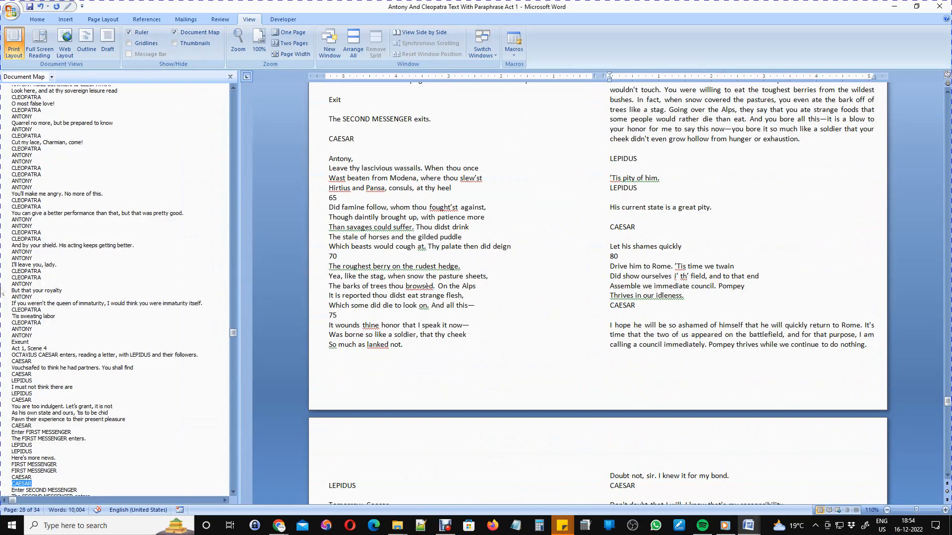
pyautogui.click(24, 253)
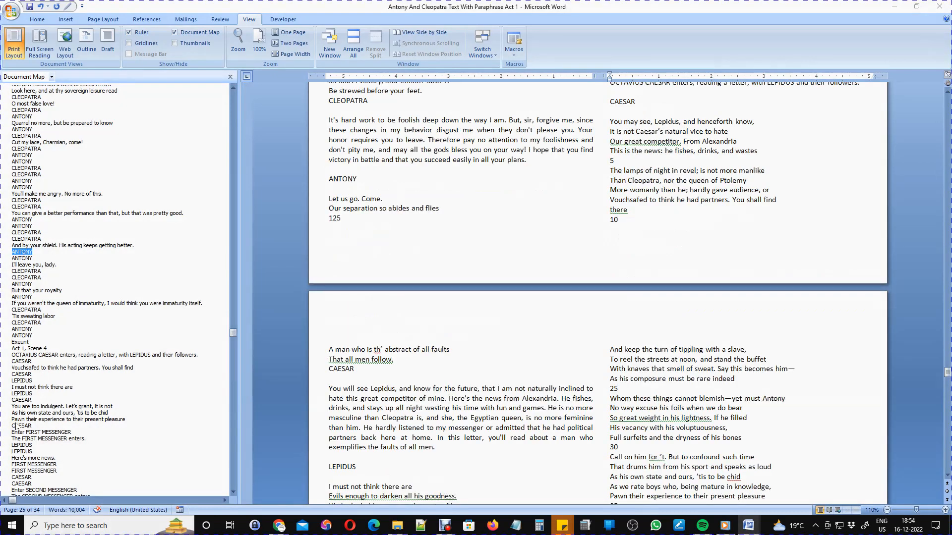
pyautogui.click(33, 390)
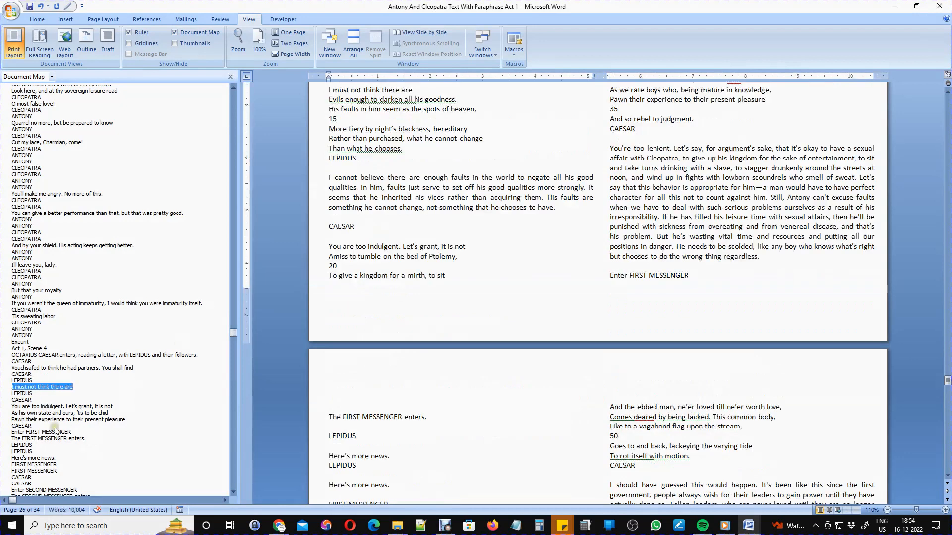
pyautogui.click(30, 428)
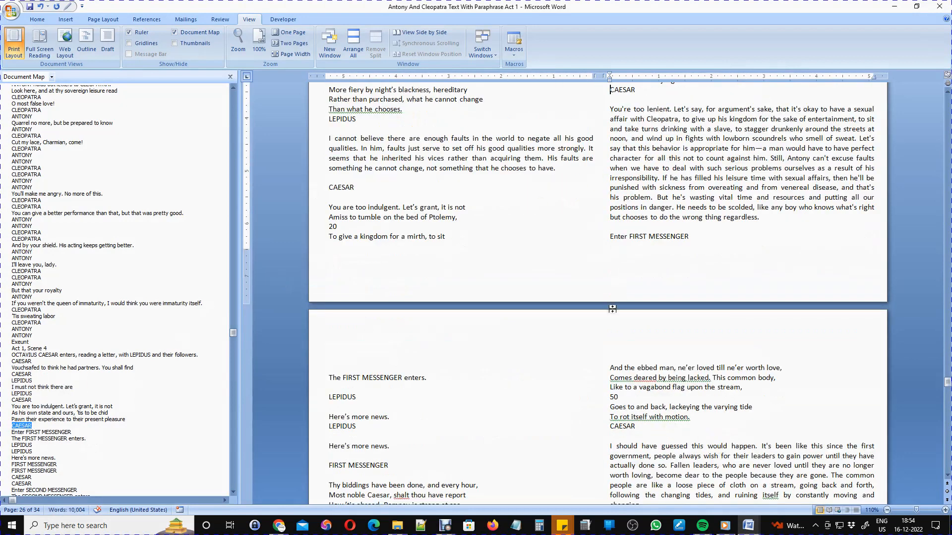
pyautogui.scroll(-20, 77, 414)
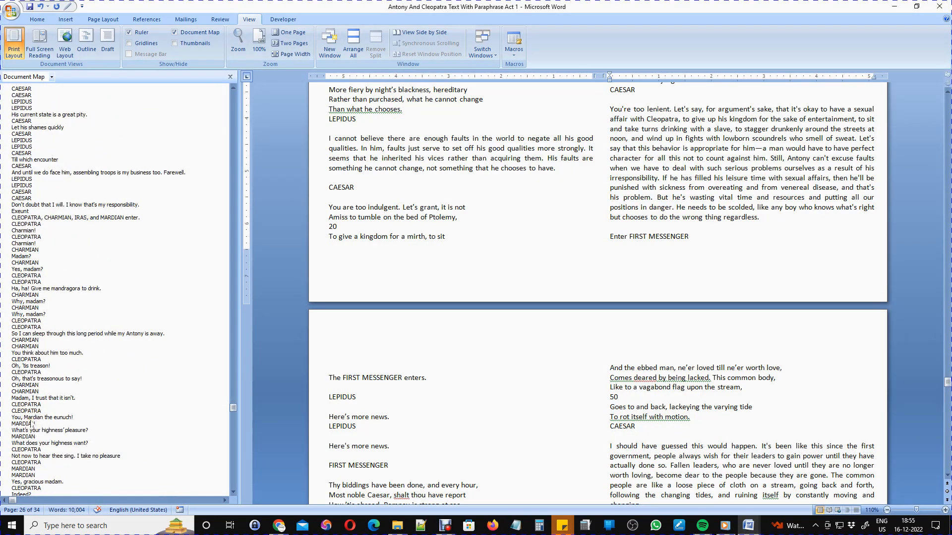
pyautogui.click(32, 418)
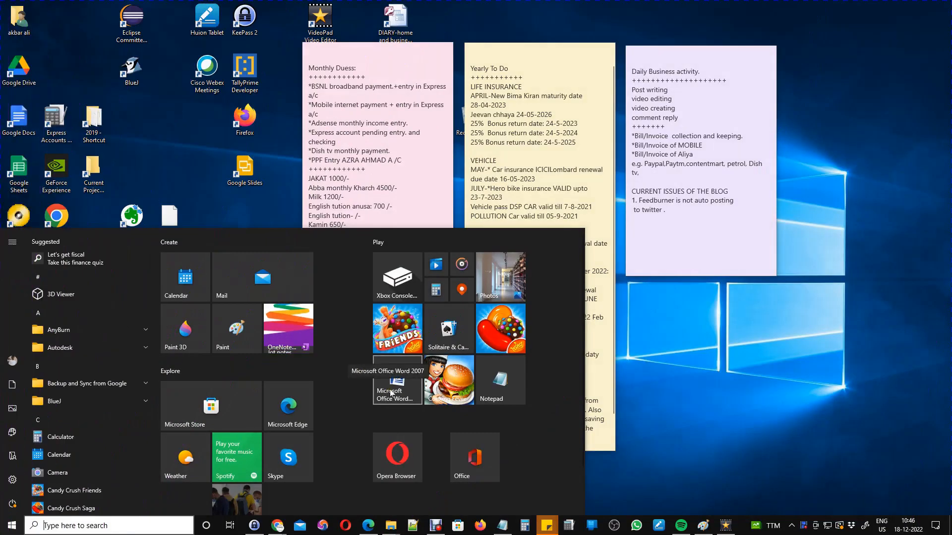
# Close the Document Map pane and show the Insert ribbon.
pyautogui.click(391, 393)
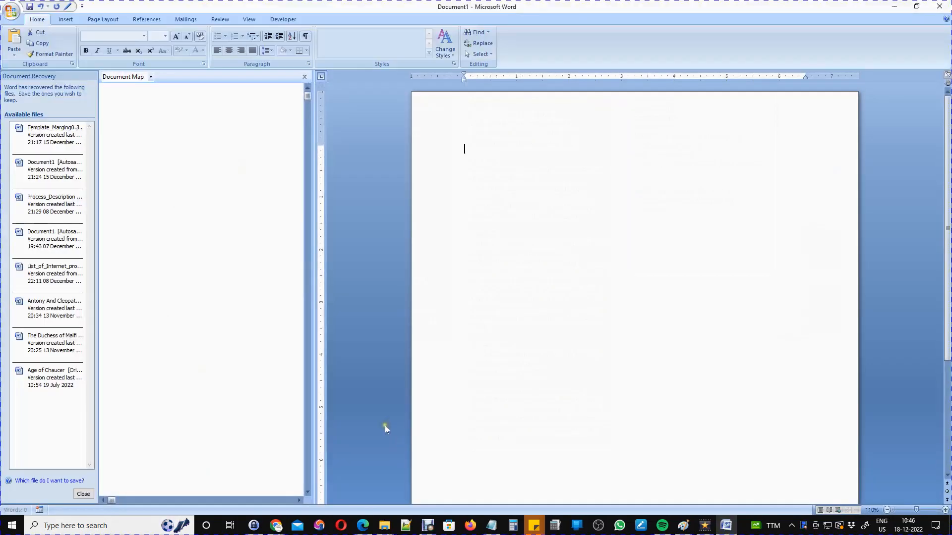
pyautogui.click(304, 78)
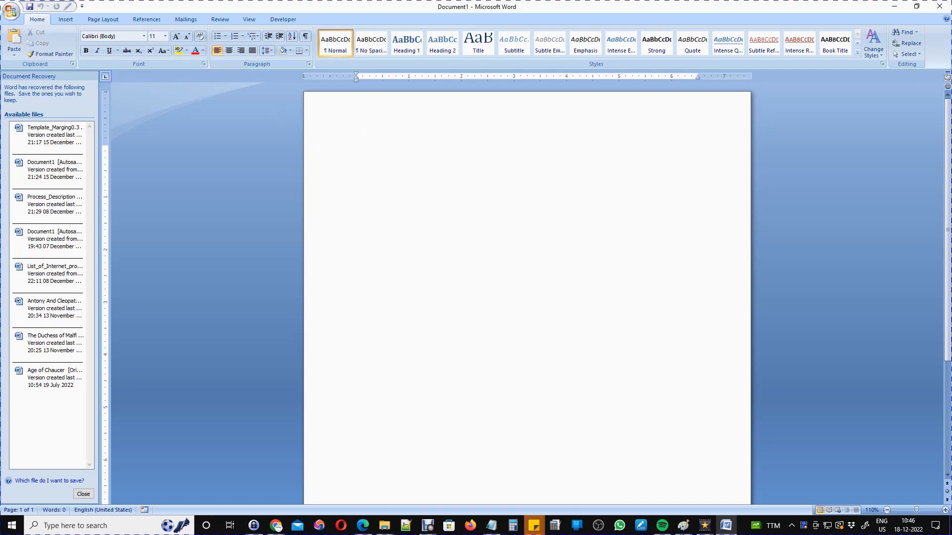
pyautogui.click(66, 19)
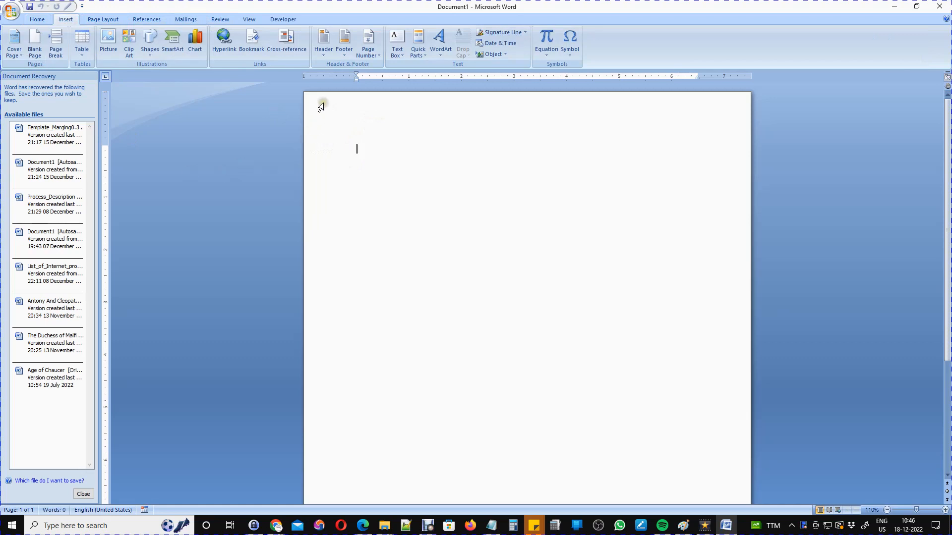
# Insert the built-in Alphabet header with its '[Type the document title]' placeholder.
pyautogui.click(324, 50)
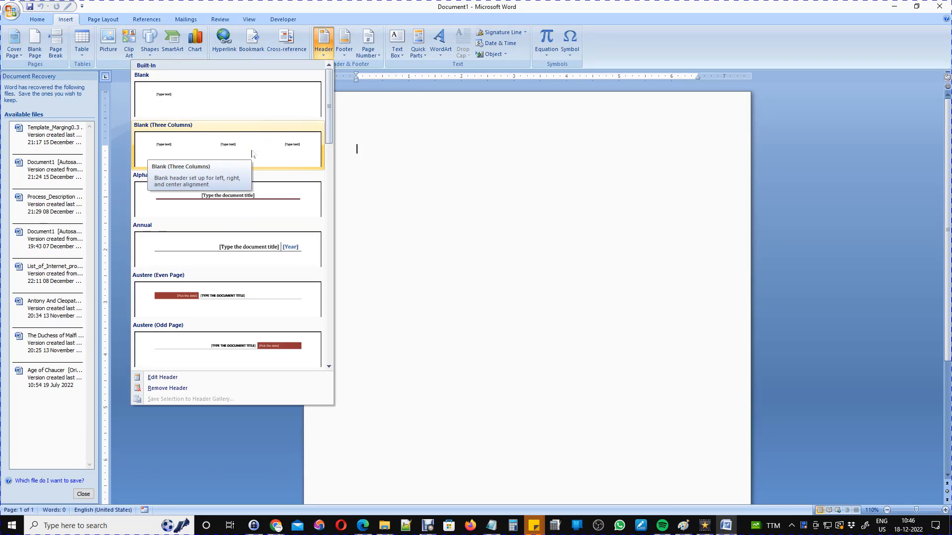
pyautogui.click(248, 208)
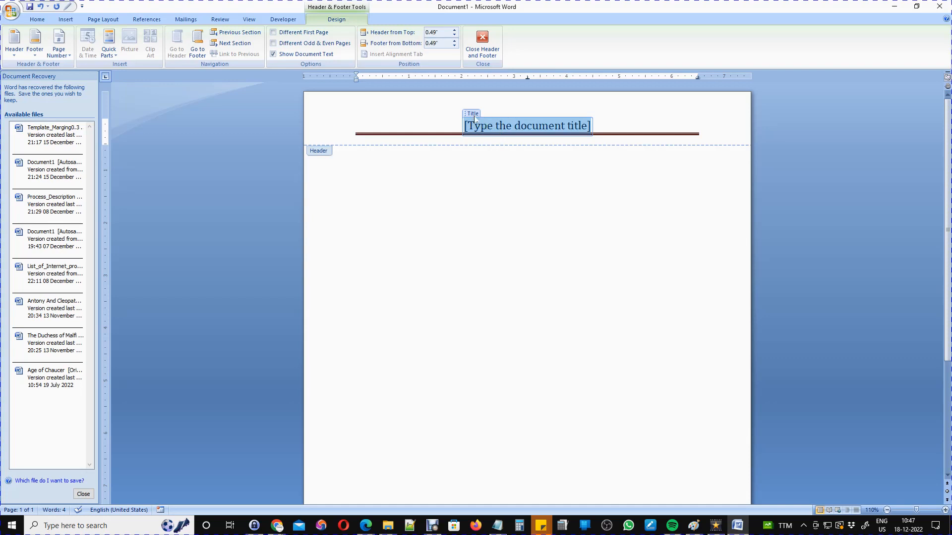
# Type 'My Home Business Detail' as the header title, fixing the typos.
pyautogui.write('My')
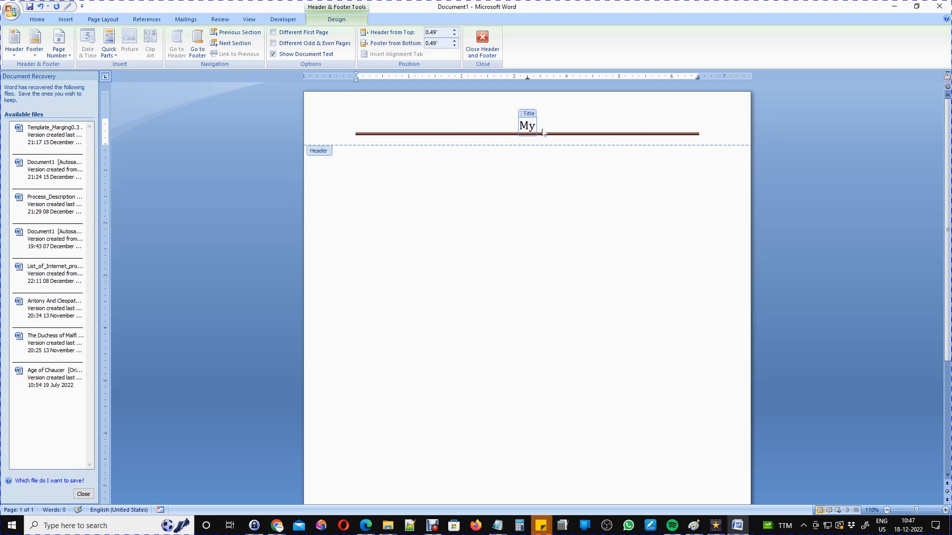
pyautogui.write(' Favouri')
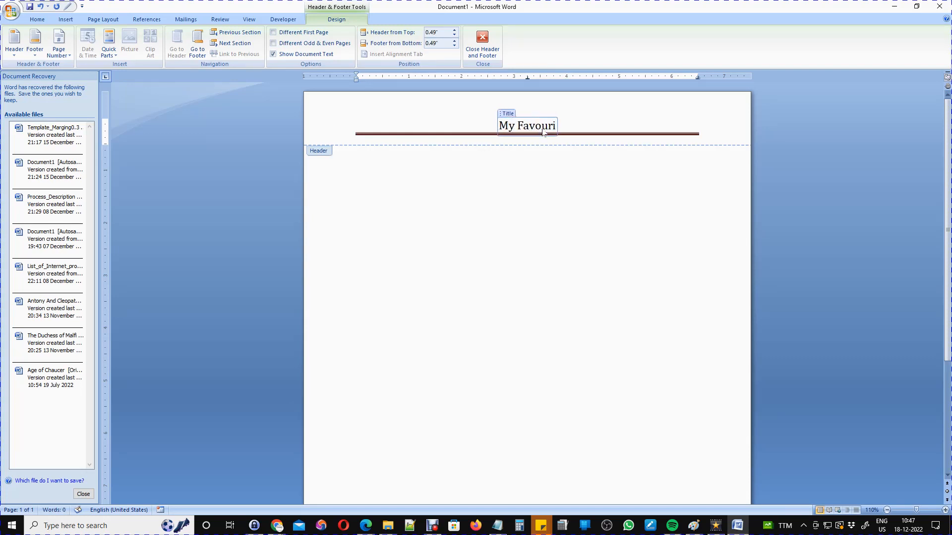
pyautogui.write('te D')
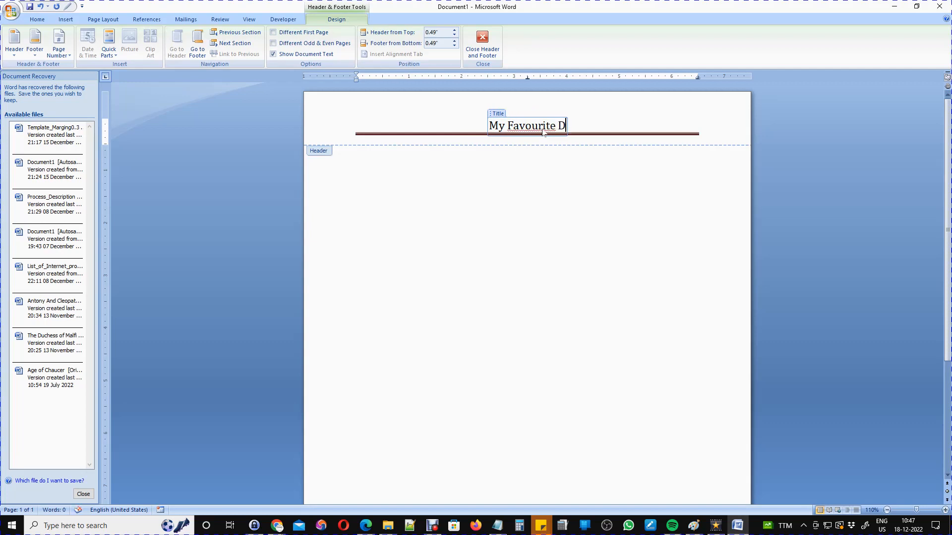
pyautogui.write('ocument')
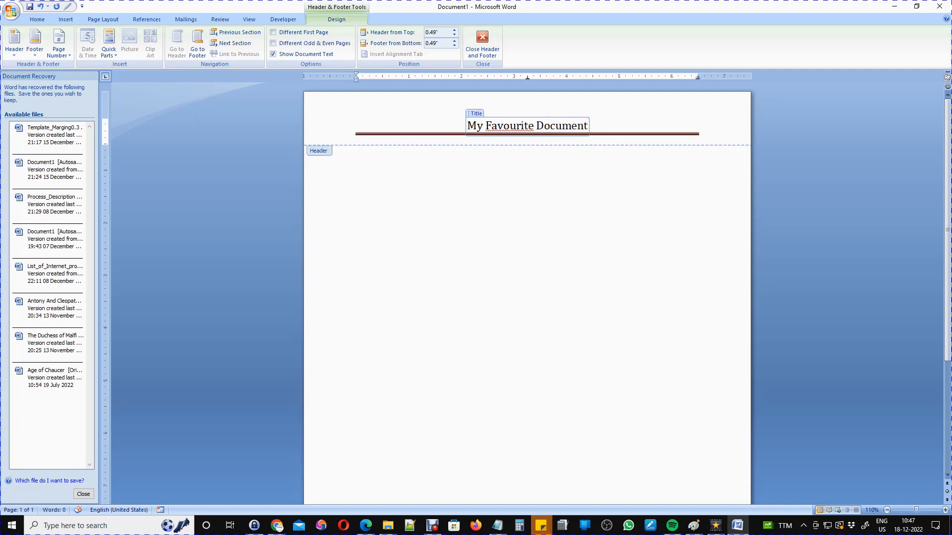
pyautogui.press('BackSpace')
pyautogui.press('BackSpace')
pyautogui.press('BackSpace')
pyautogui.press('BackSpace')
pyautogui.press('BackSpace')
pyautogui.press('BackSpace')
pyautogui.press('BackSpace')
pyautogui.press('BackSpace')
pyautogui.press('BackSpace')
pyautogui.press('BackSpace')
pyautogui.press('BackSpace')
pyautogui.press('BackSpace')
pyautogui.press('BackSpace')
pyautogui.press('BackSpace')
pyautogui.press('BackSpace')
pyautogui.press('BackSpace')
pyautogui.press('BackSpace')
pyautogui.press('BackSpace')
pyautogui.press('BackSpace')
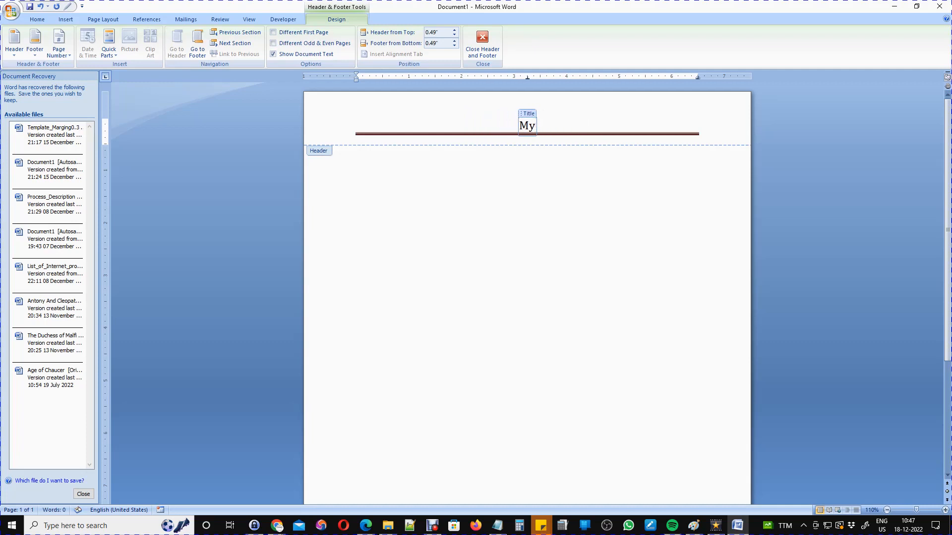
pyautogui.write('Home Business')
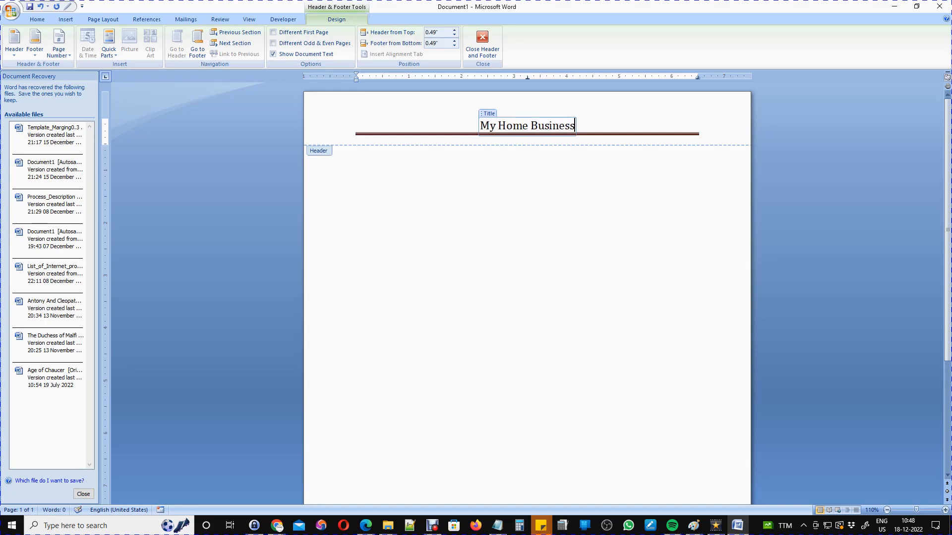
pyautogui.write(' Detaio')
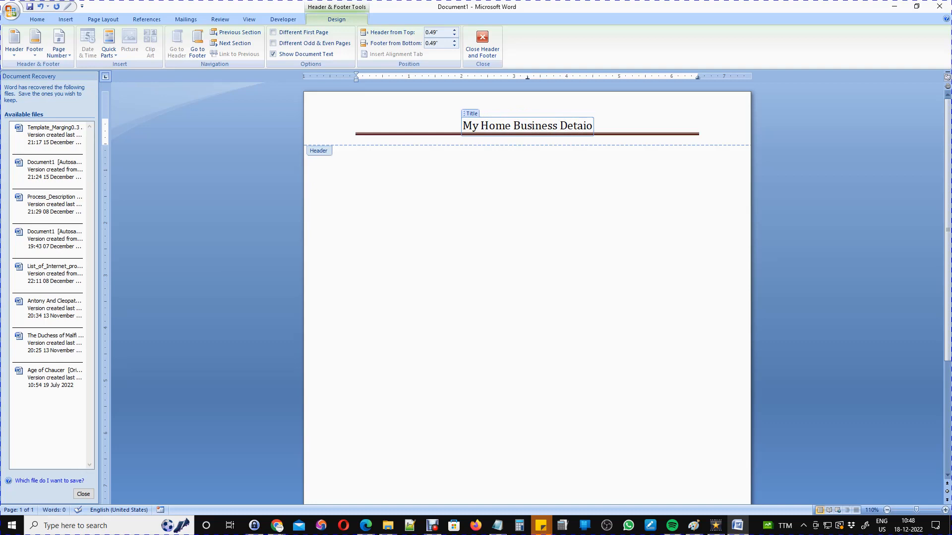
pyautogui.press('BackSpace')
pyautogui.write('l')
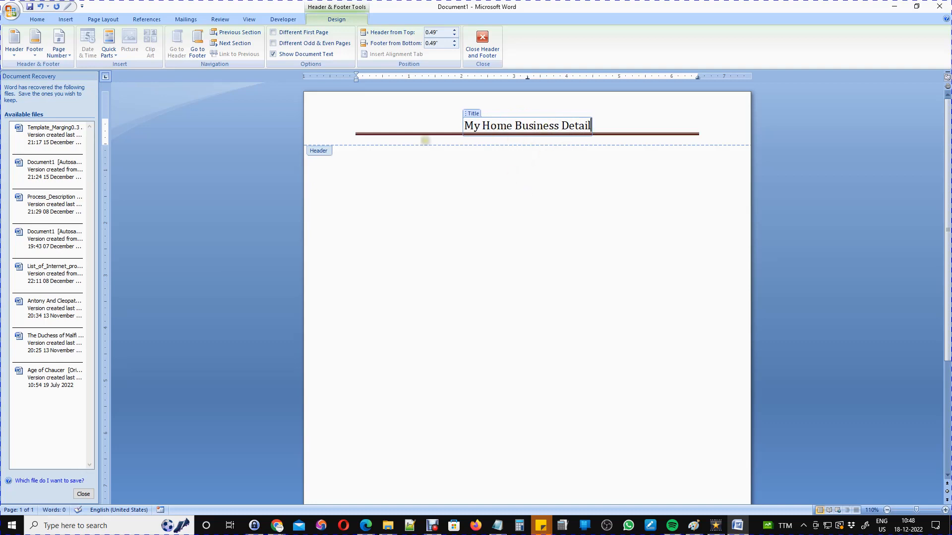
# Reopen the header and select the whole 'My Home Business Detail Date: 18-12-2022' line.
pyautogui.scroll(-5, 529, 217)
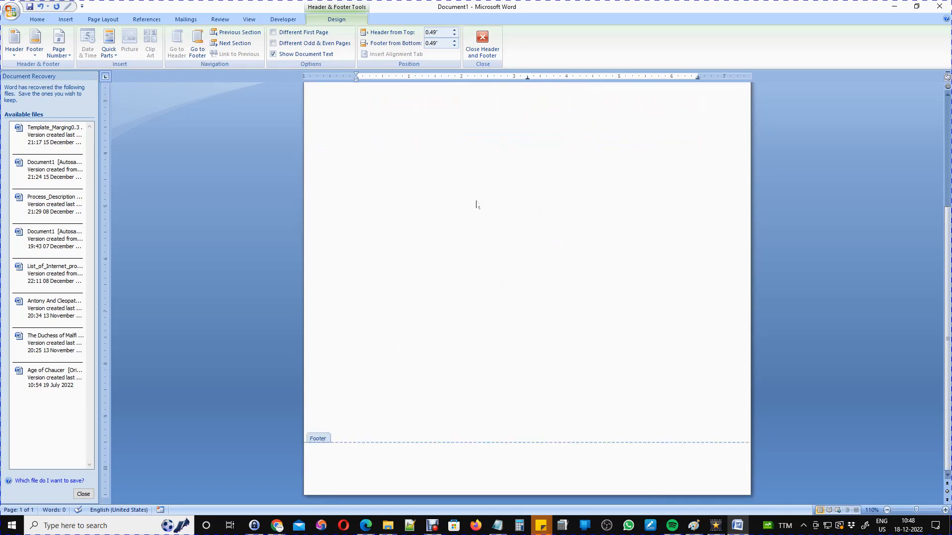
pyautogui.scroll(5, 471, 204)
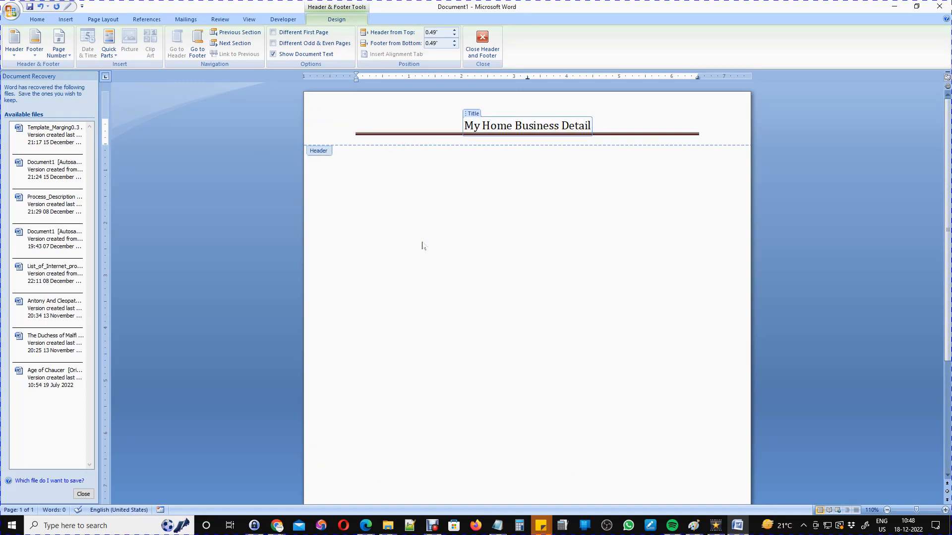
pyautogui.doubleClick(465, 125)
pyautogui.doubleClick(387, 231)
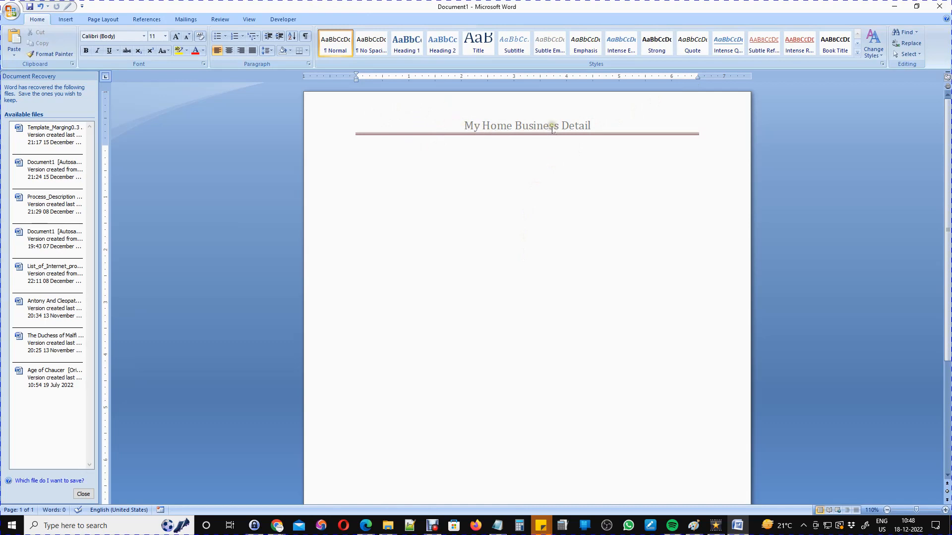
pyautogui.doubleClick(480, 114)
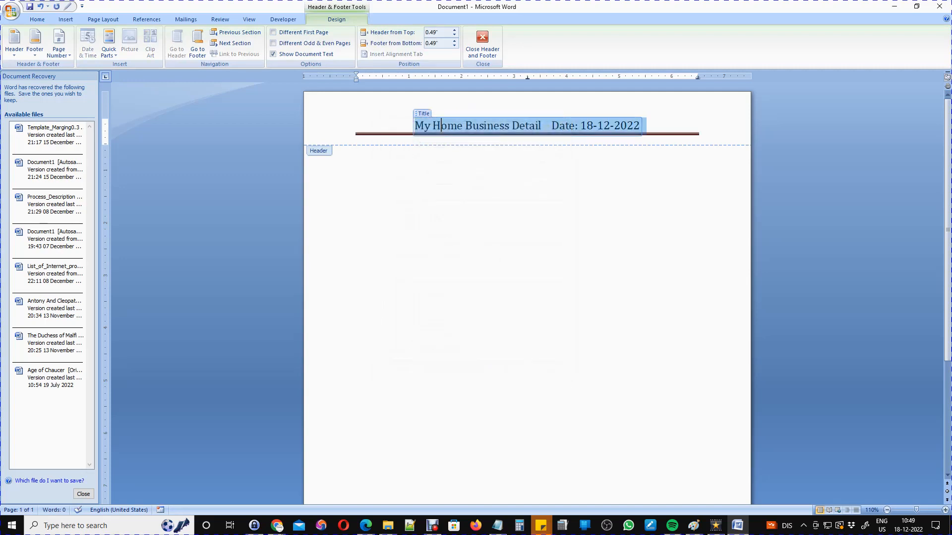
pyautogui.click(407, 133)
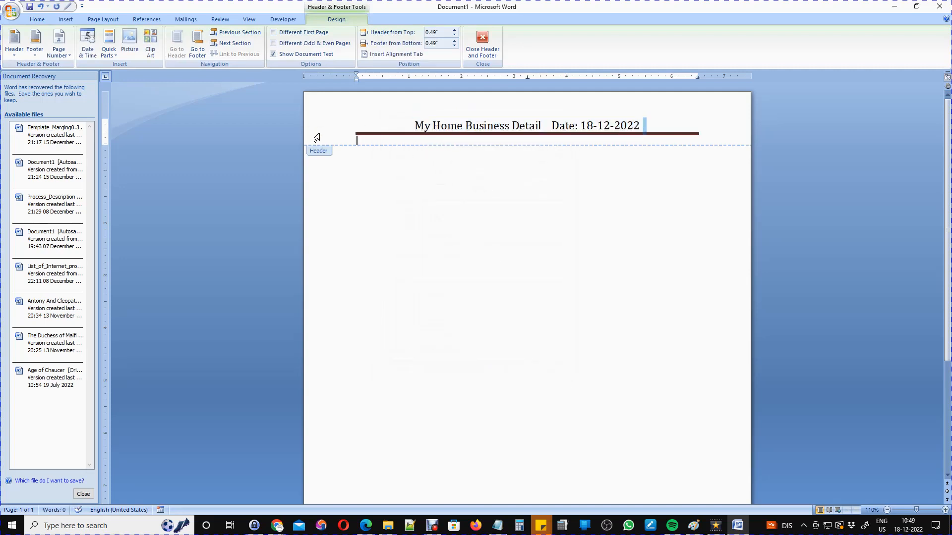
pyautogui.click(339, 132)
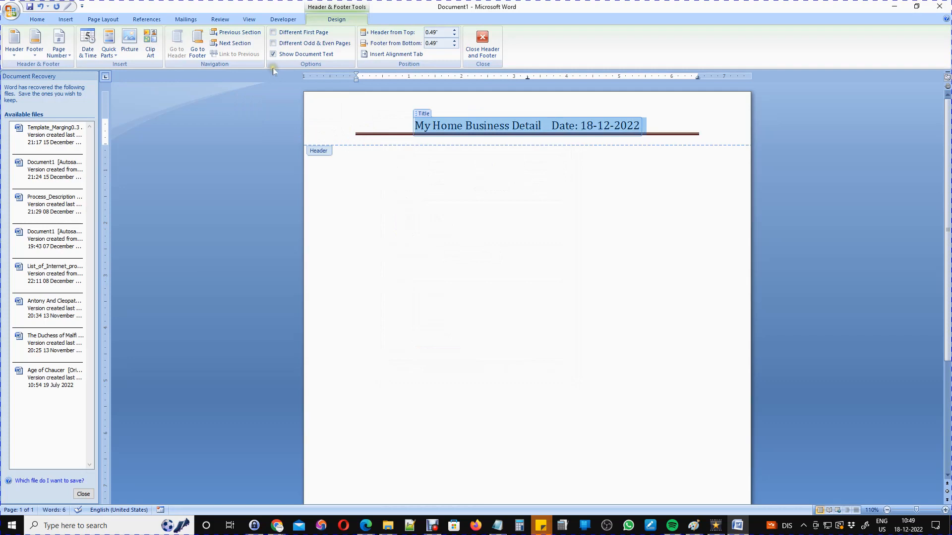
# Replace the header with the Blank (Three Columns) built-in header.
pyautogui.click(60, 20)
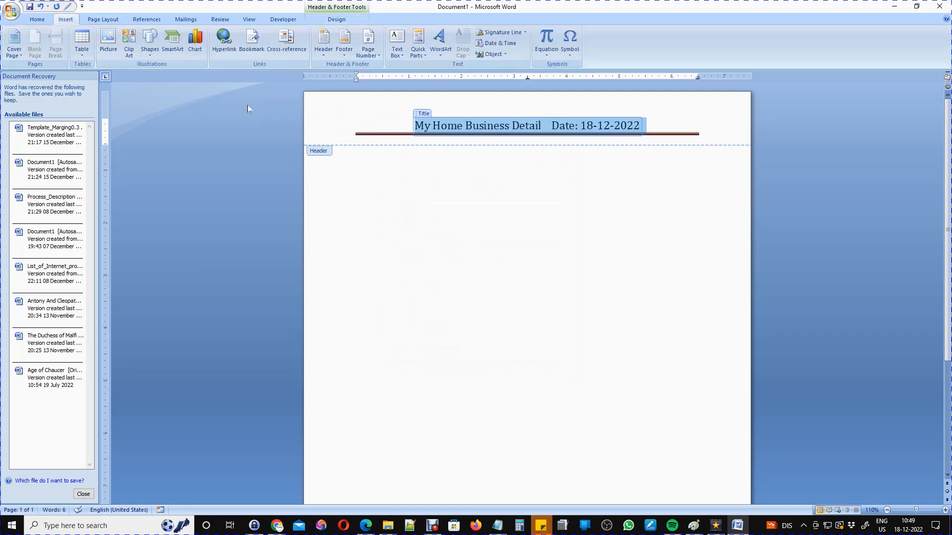
pyautogui.click(323, 41)
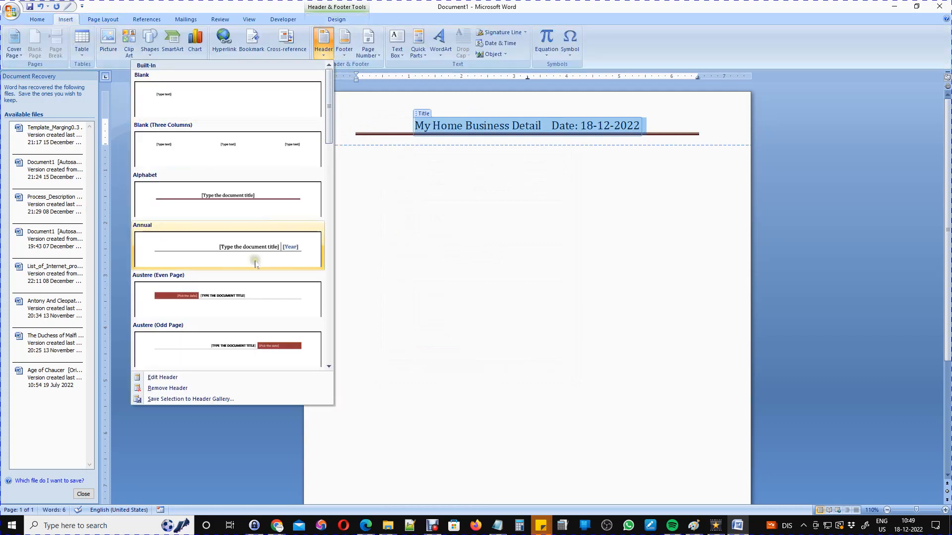
pyautogui.scroll(-5, 242, 307)
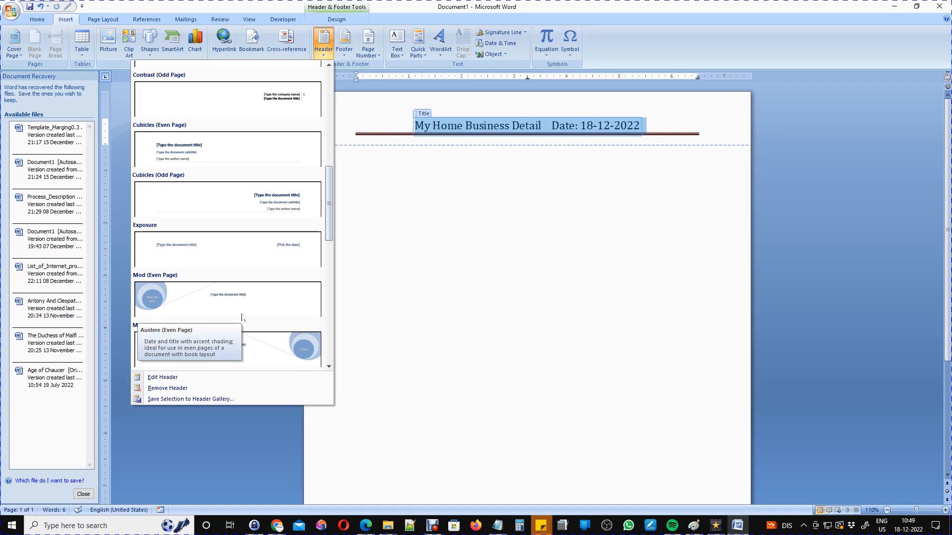
pyautogui.scroll(-5, 242, 318)
pyautogui.scroll(10, 242, 318)
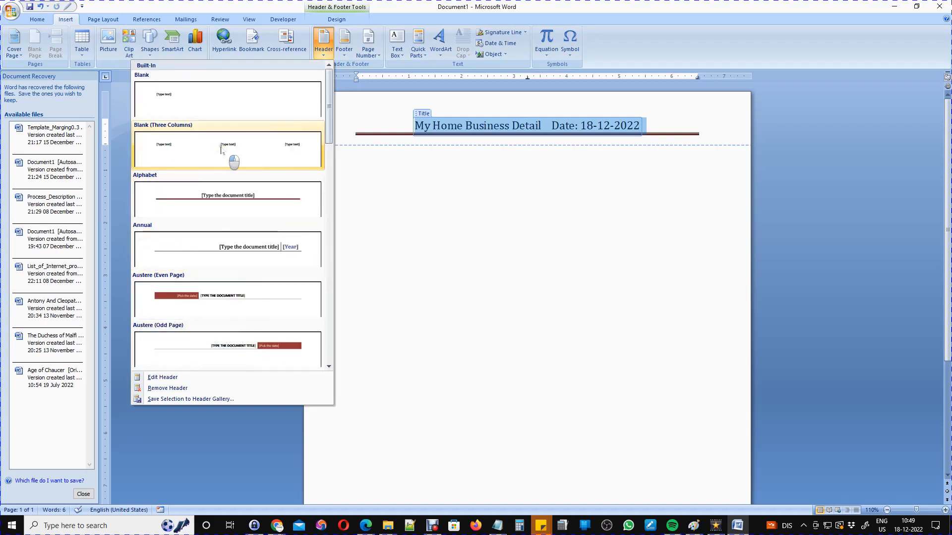
pyautogui.click(248, 159)
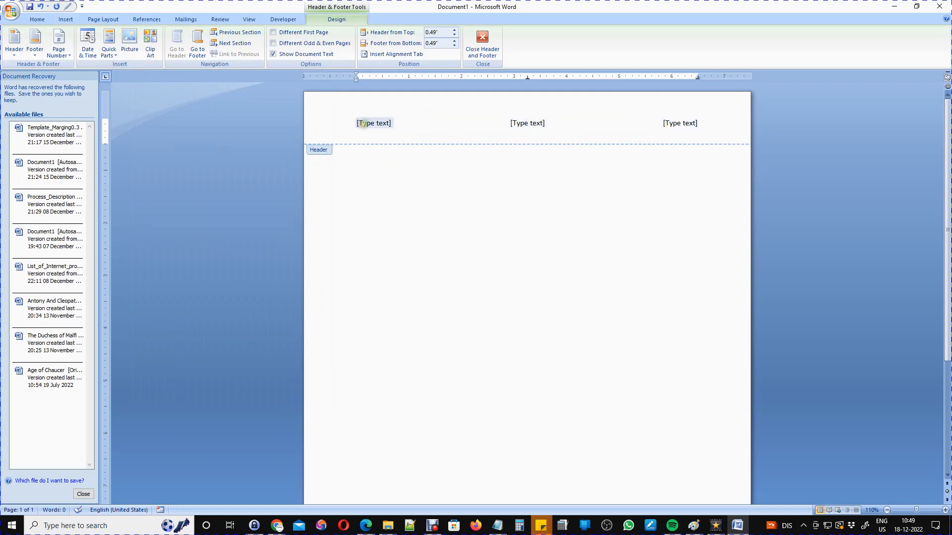
# Type 'St Peter School' into the left placeholder and select it.
pyautogui.click(358, 123)
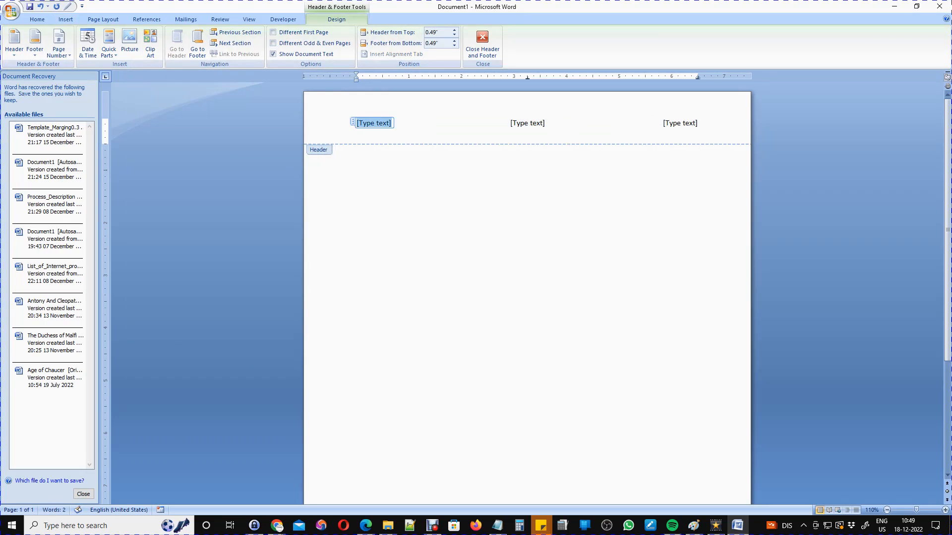
pyautogui.write('St')
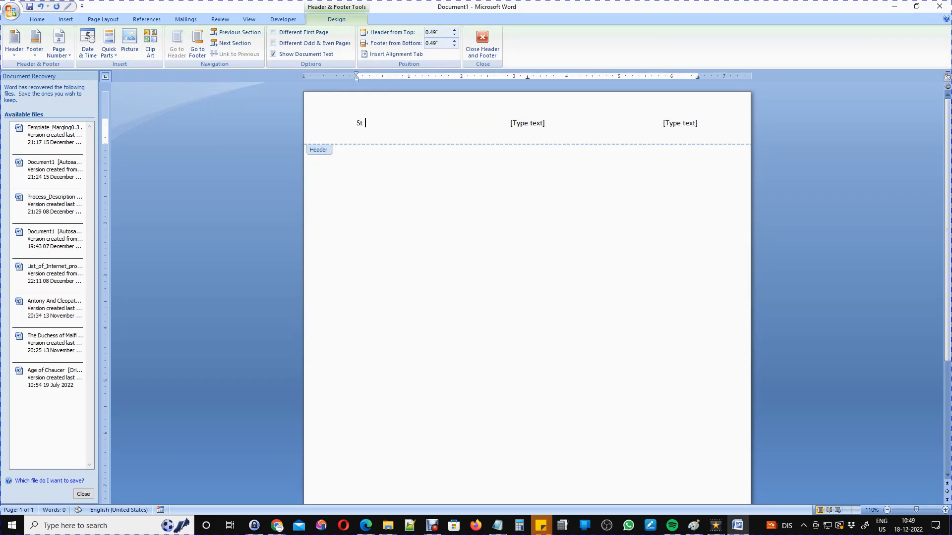
pyautogui.write(' Peter School')
pyautogui.moveTo(410, 124); pyautogui.dragTo(356, 123)
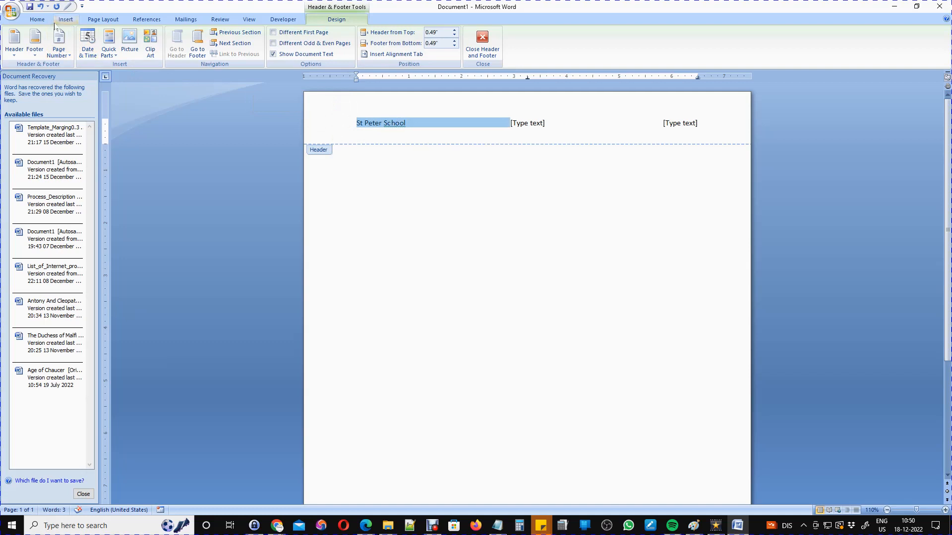
# Set 'St Peter School' to font size 20.
pyautogui.click(39, 21)
pyautogui.click(165, 36)
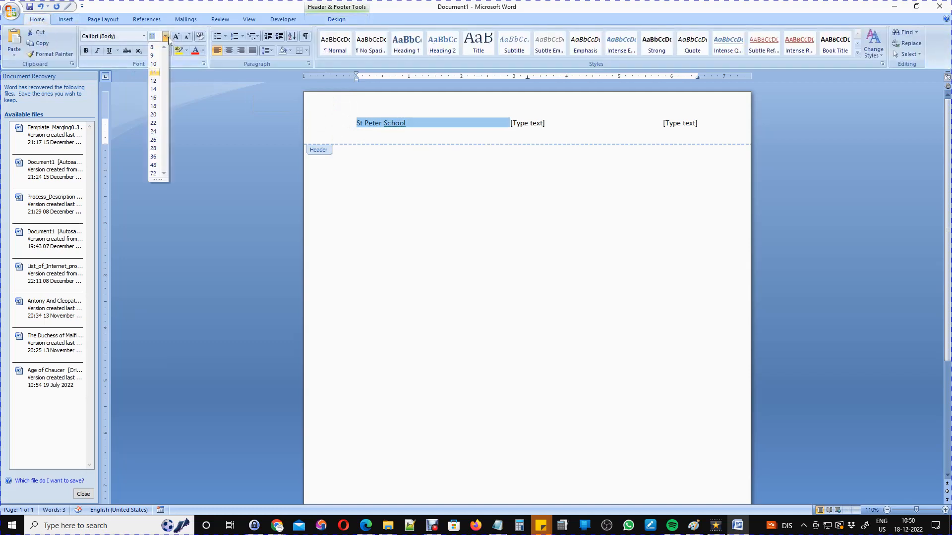
pyautogui.click(153, 115)
# Fill the middle placeholder with the principal's name and a mobile number below it.
pyautogui.click(515, 130)
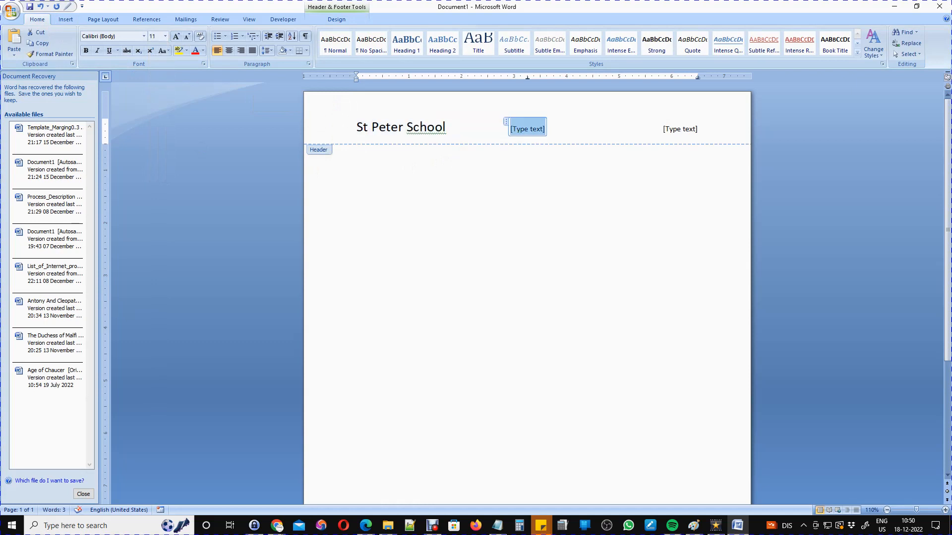
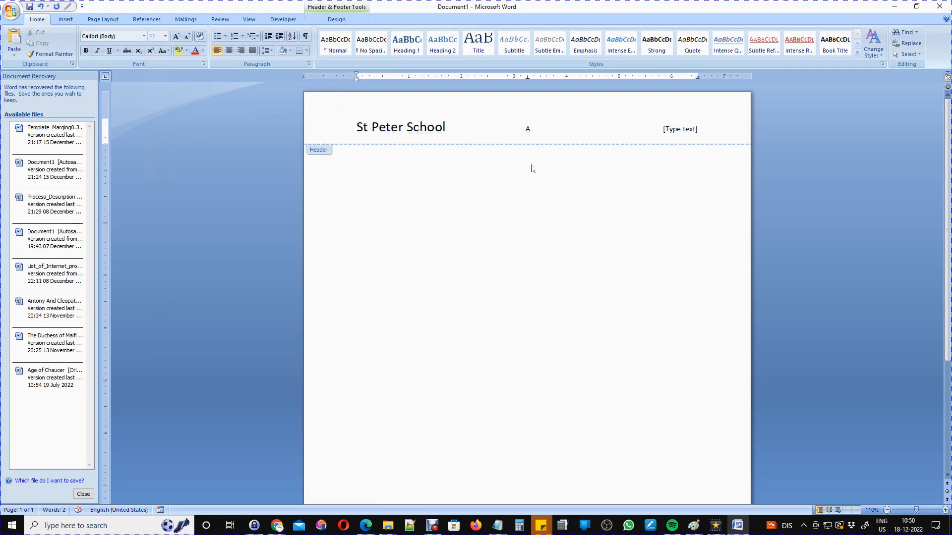
pyautogui.press('BackSpace')
pyautogui.press('BackSpace')
pyautogui.press('BackSpace')
pyautogui.press('Return')
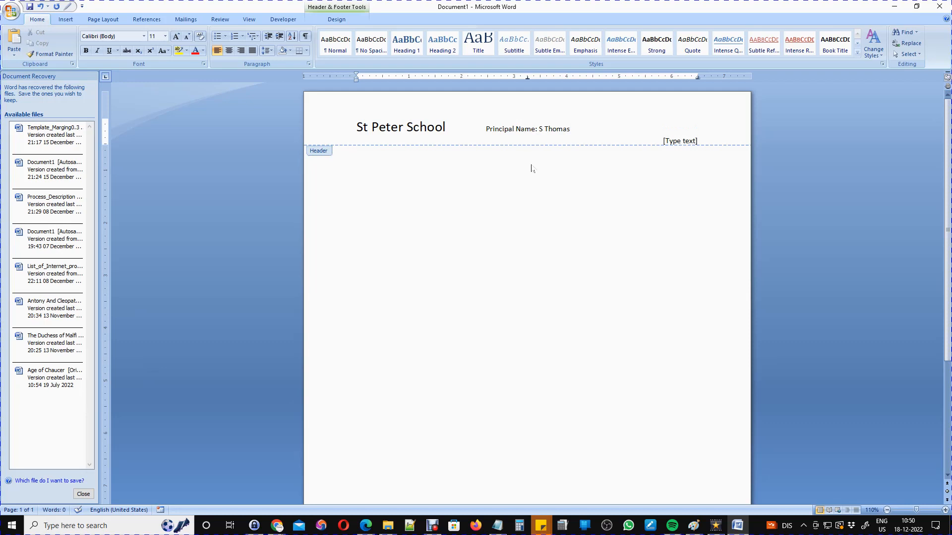
# Add blank lines beneath the header text to make the header taller.
pyautogui.press('Return')
pyautogui.press('Return')
pyautogui.click(680, 141)
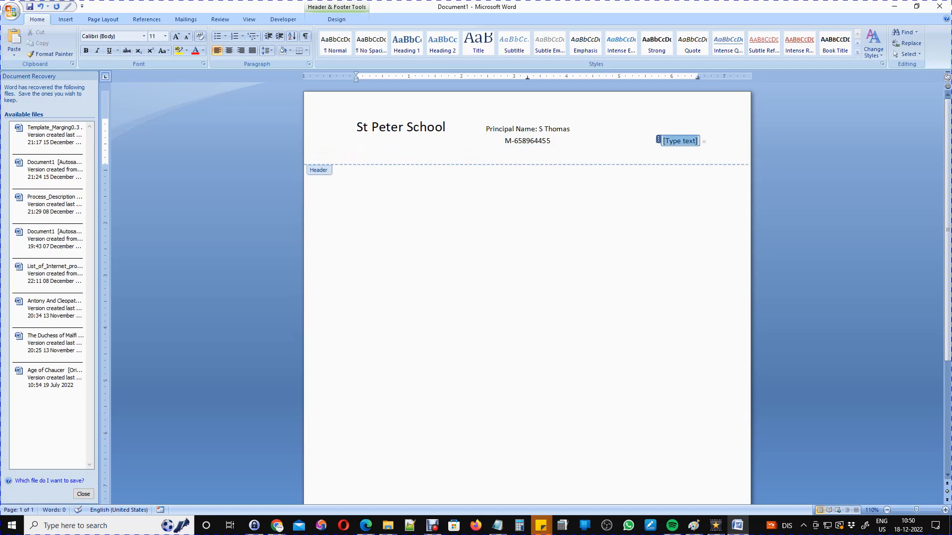
pyautogui.press('Return')
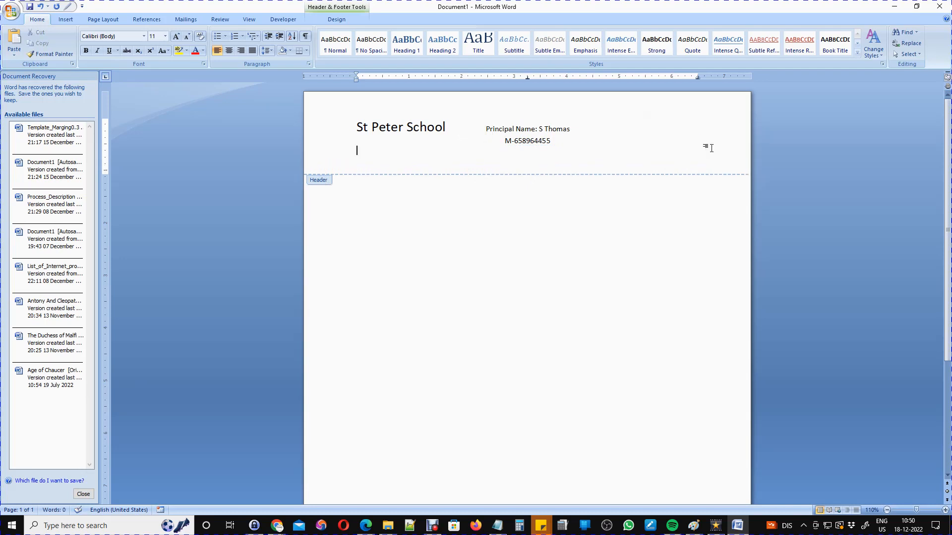
pyautogui.hotkey('ctrl', 'z')
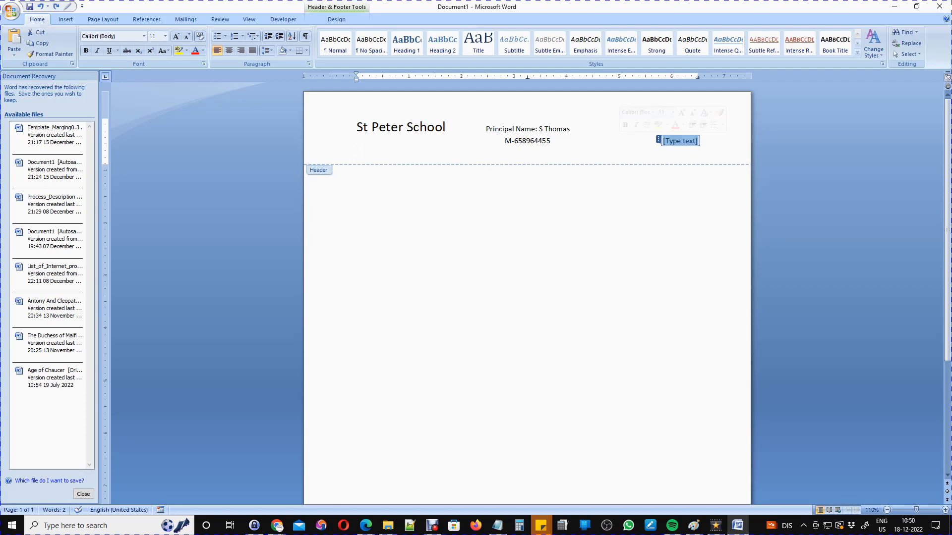
pyautogui.click(705, 141)
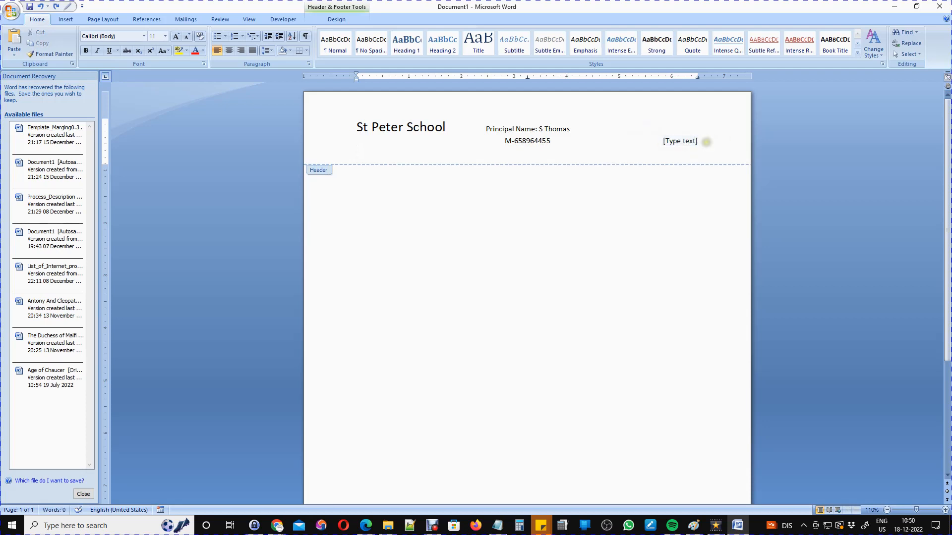
pyautogui.press('Return')
pyautogui.press('Return')
pyautogui.press('Return')
pyautogui.press('Return')
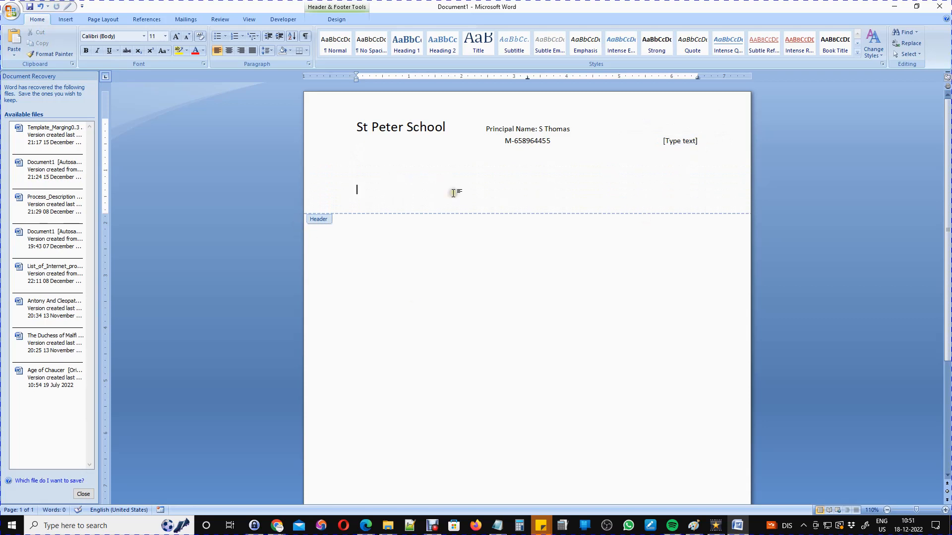
# Enter 'File:Mycomputer/School/School pad' in the right-hand placeholder, correcting the typo.
pyautogui.click(513, 143)
pyautogui.click(678, 141)
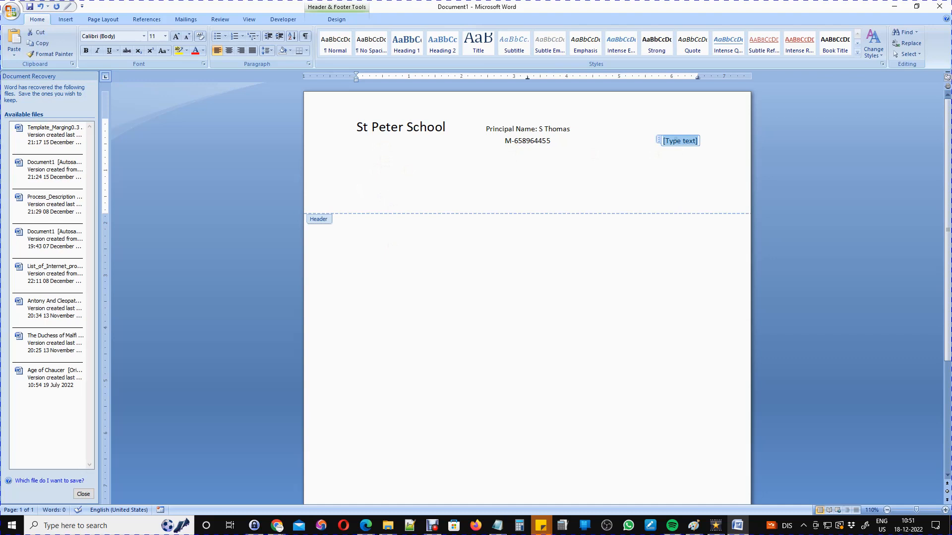
pyautogui.write('File')
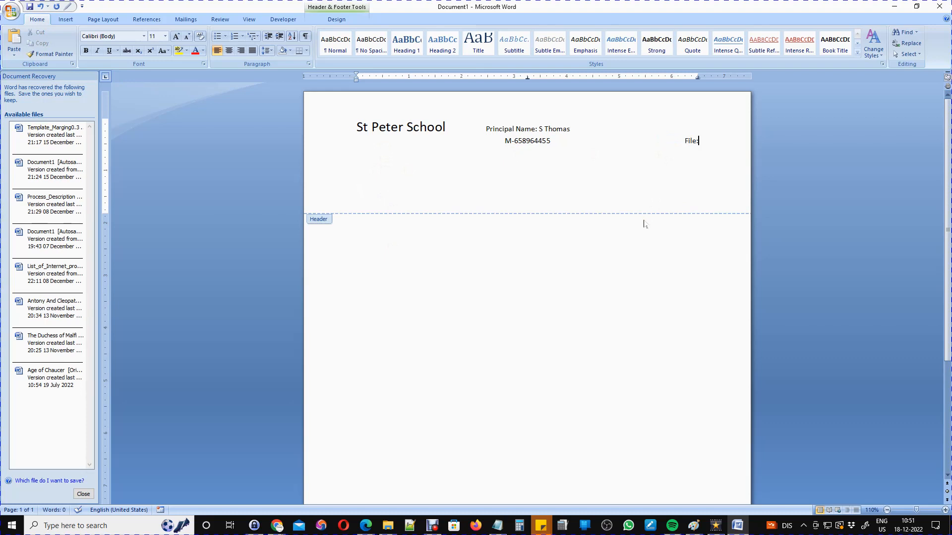
pyautogui.write(':Mycomputer/School/Sh')
pyautogui.press('BackSpace')
pyautogui.write('chool  pad')
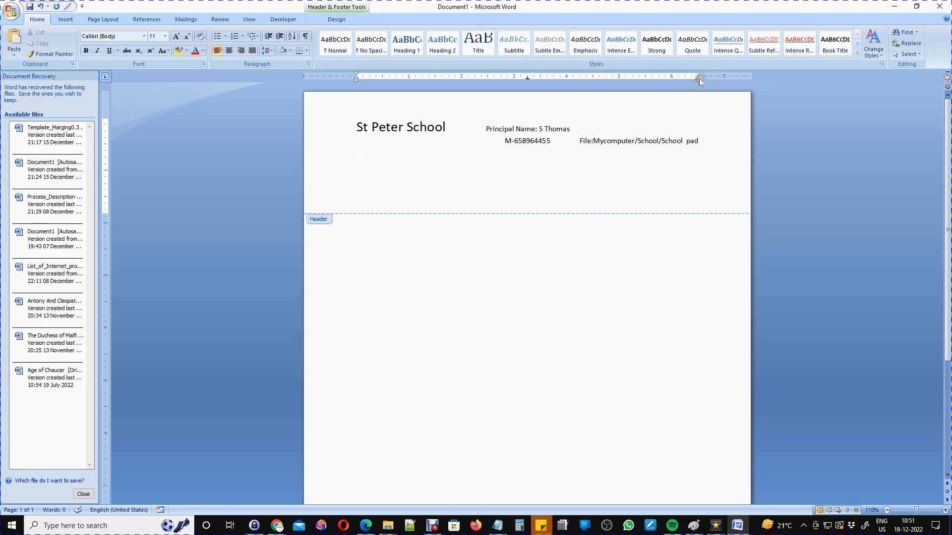
# Set the page margins to the Narrow preset.
pyautogui.click(66, 19)
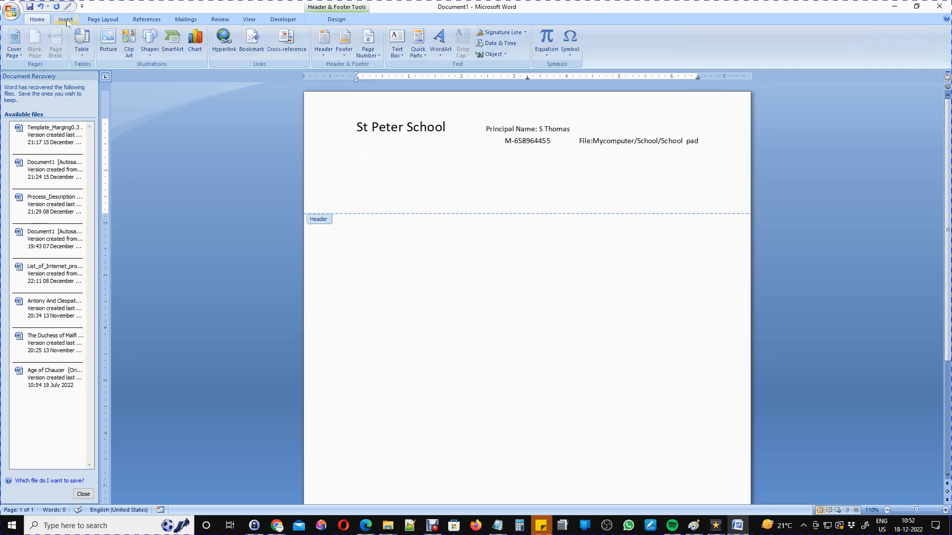
pyautogui.click(104, 20)
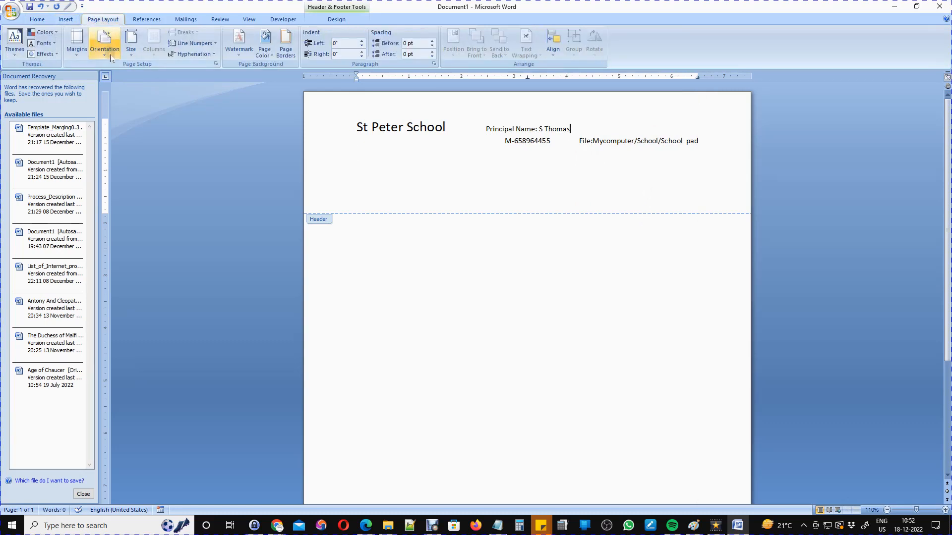
pyautogui.click(82, 56)
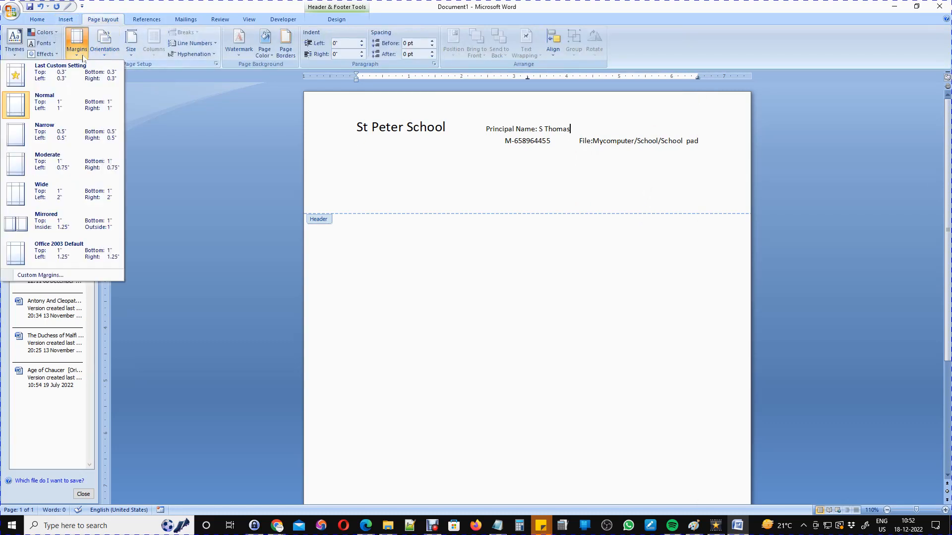
pyautogui.click(50, 131)
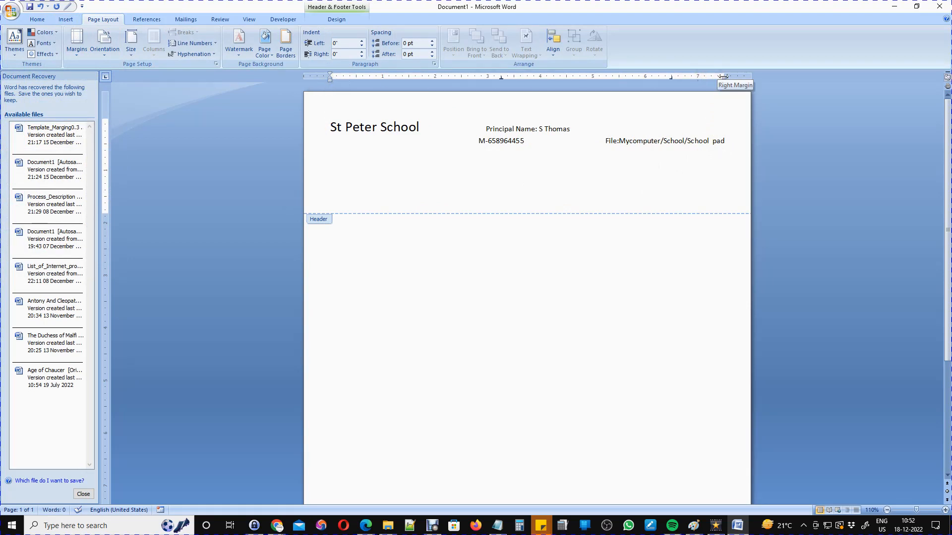
# Add a 'Date:' line below the file path line in the header.
pyautogui.click(619, 142)
pyautogui.press('End')
pyautogui.press('Return')
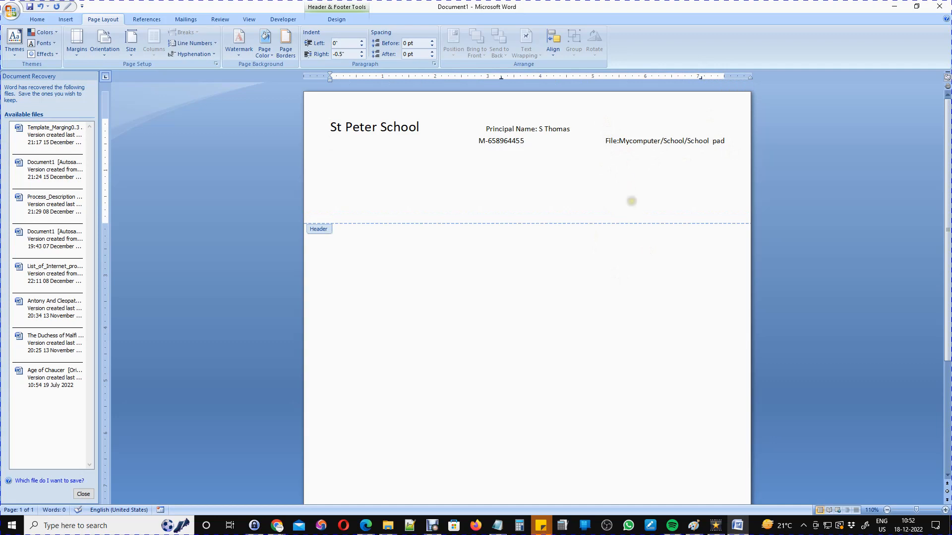
pyautogui.write('Date:')
# Start a new left-aligned line lower in the header to receive a picture from file.
pyautogui.doubleClick(399, 176)
pyautogui.click(66, 19)
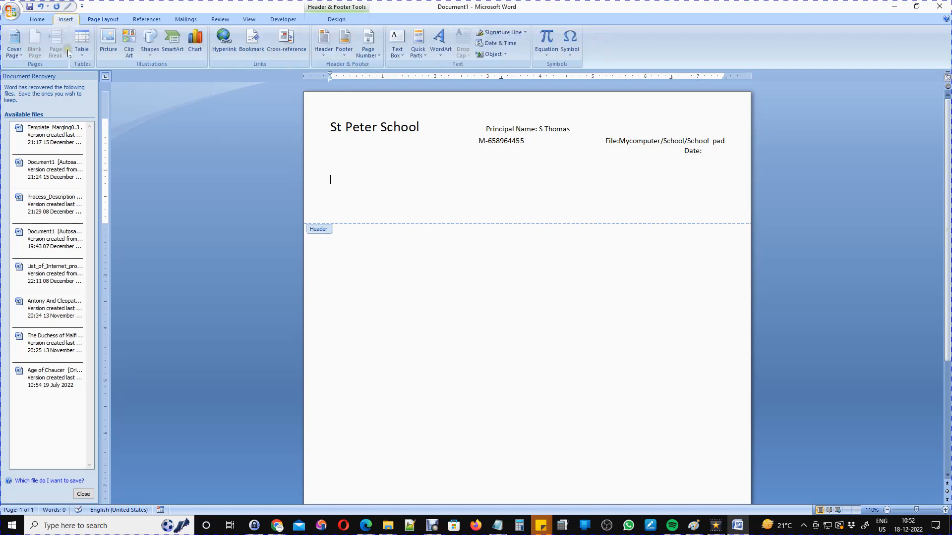
pyautogui.click(119, 56)
# Insert the businessman picture and shrink it to about 0.93" by 0.84" at the header's top-left.
pyautogui.click(180, 157)
pyautogui.click(388, 251)
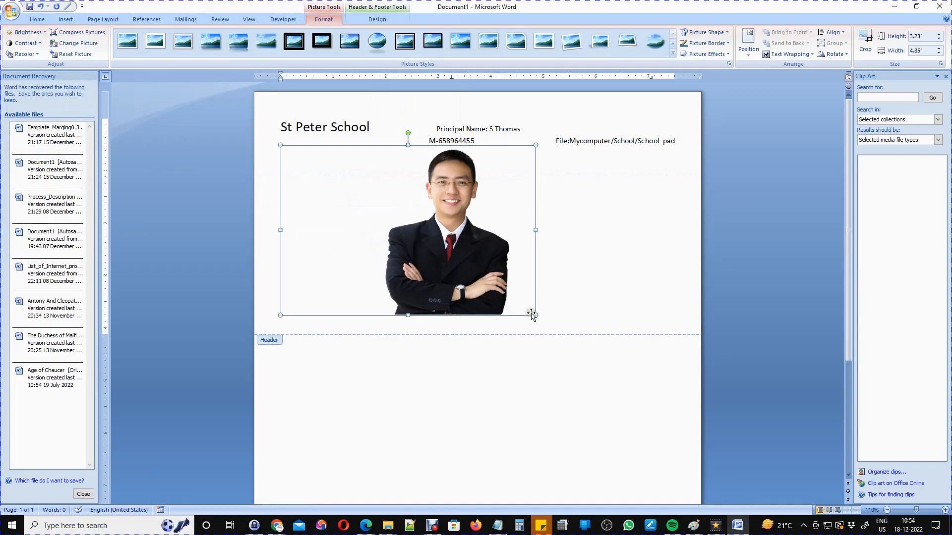
pyautogui.moveTo(440, 273); pyautogui.dragTo(297, 194)
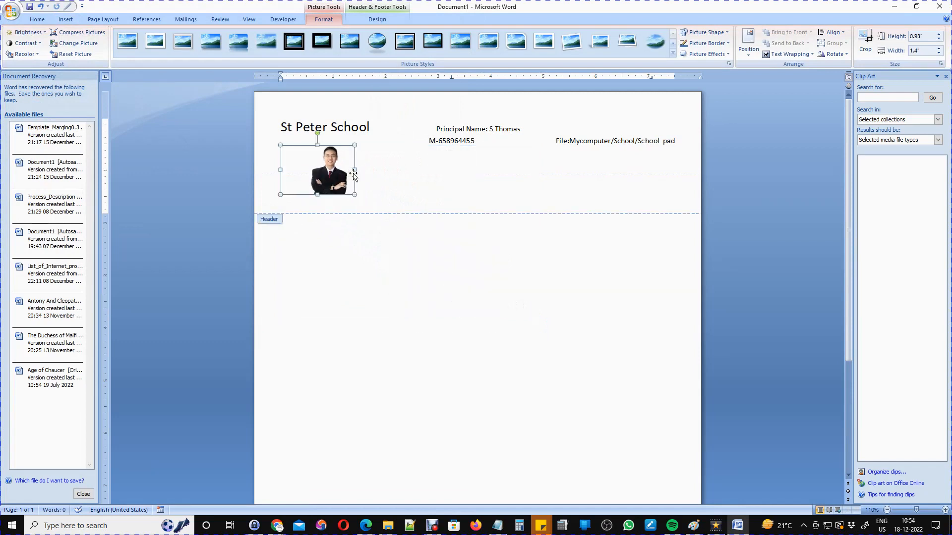
pyautogui.moveTo(353, 171); pyautogui.dragTo(325, 171)
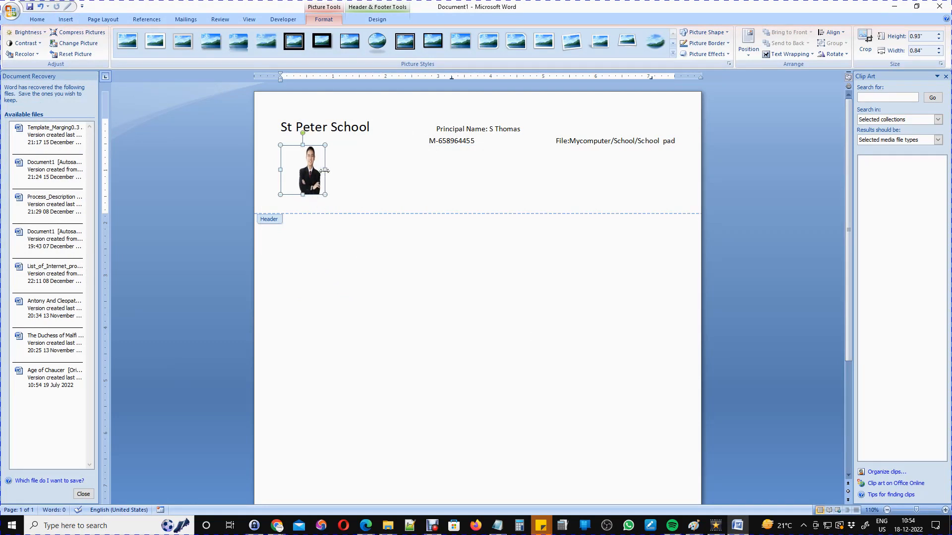
pyautogui.click(446, 166)
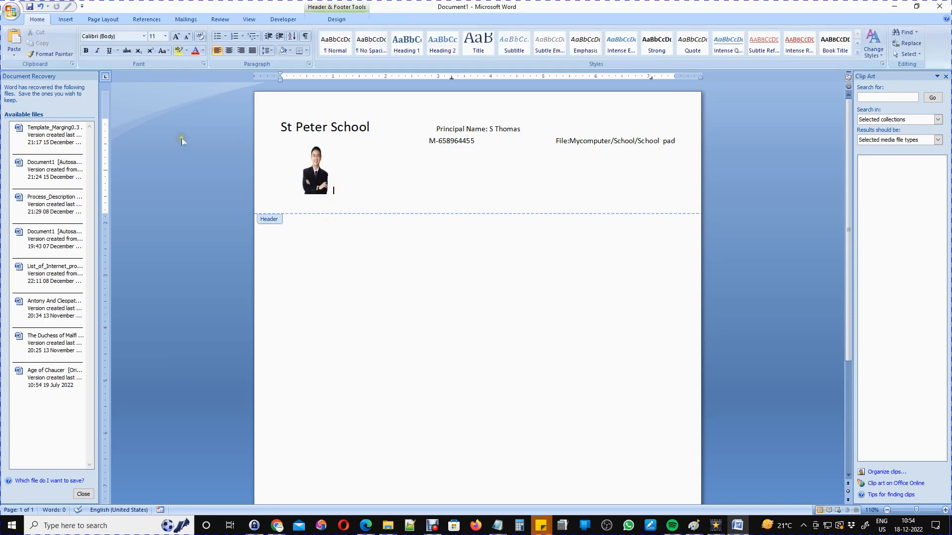
pyautogui.click(67, 21)
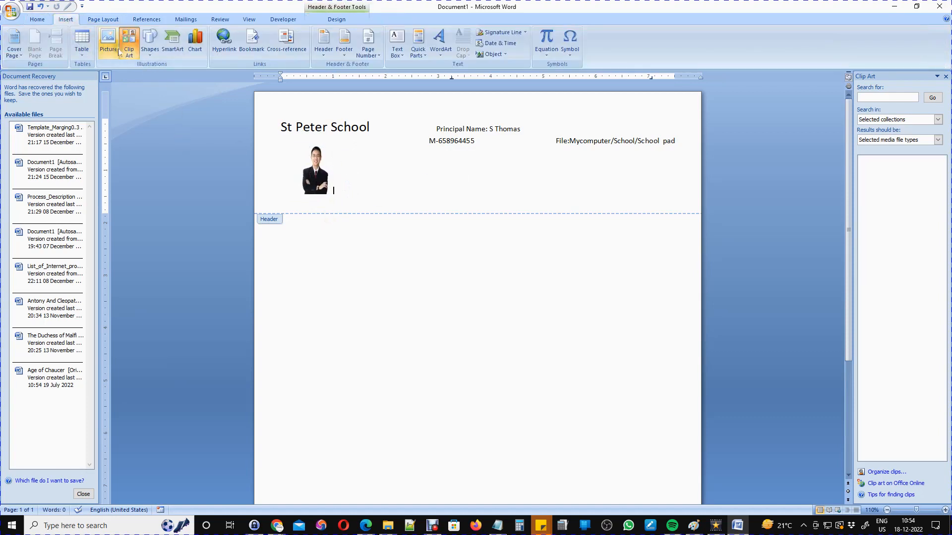
# Insert group photo 06Tr into the body, shrink it to about 1.93" by 3.28", and copy it.
pyautogui.click(108, 42)
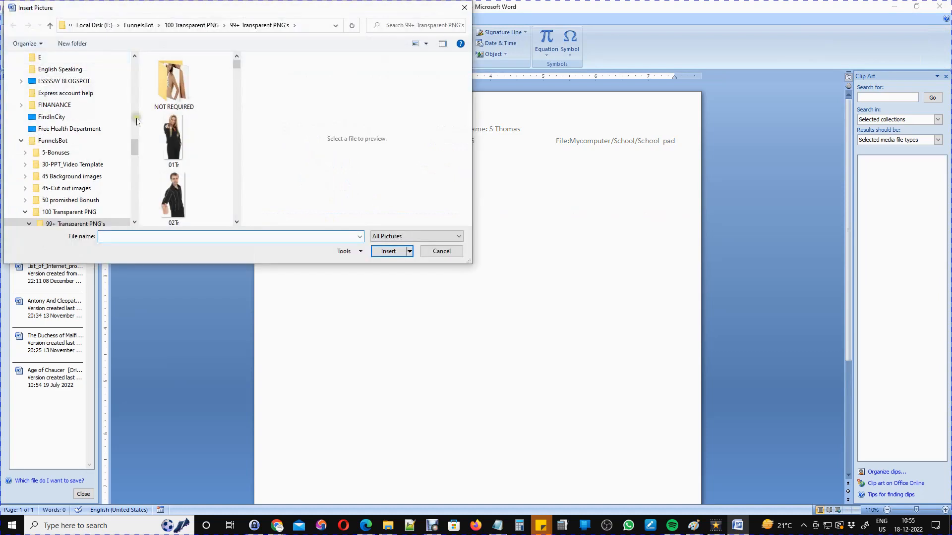
pyautogui.scroll(-3, 182, 150)
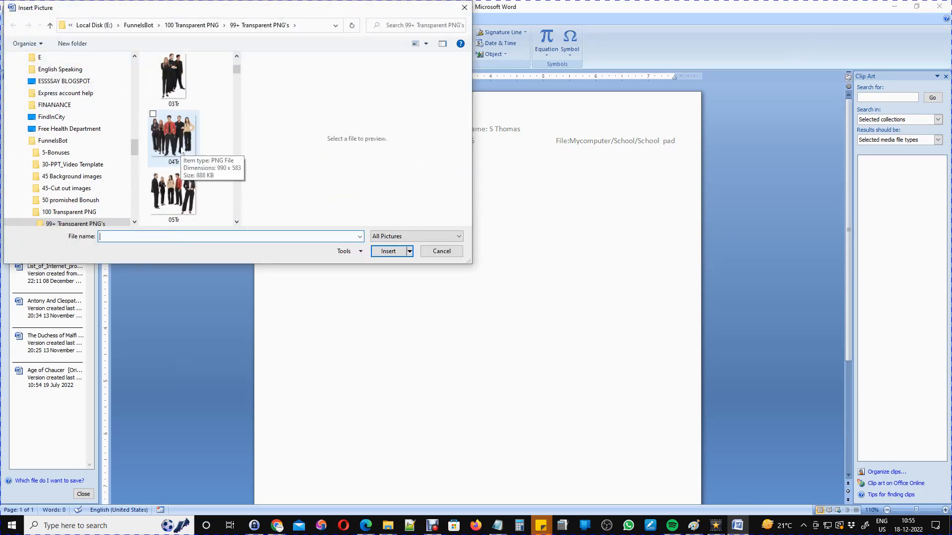
pyautogui.scroll(-2, 182, 150)
pyautogui.click(174, 89)
pyautogui.click(388, 251)
pyautogui.moveTo(676, 426); pyautogui.dragTo(455, 296)
pyautogui.rightClick(299, 252)
pyautogui.click(358, 271)
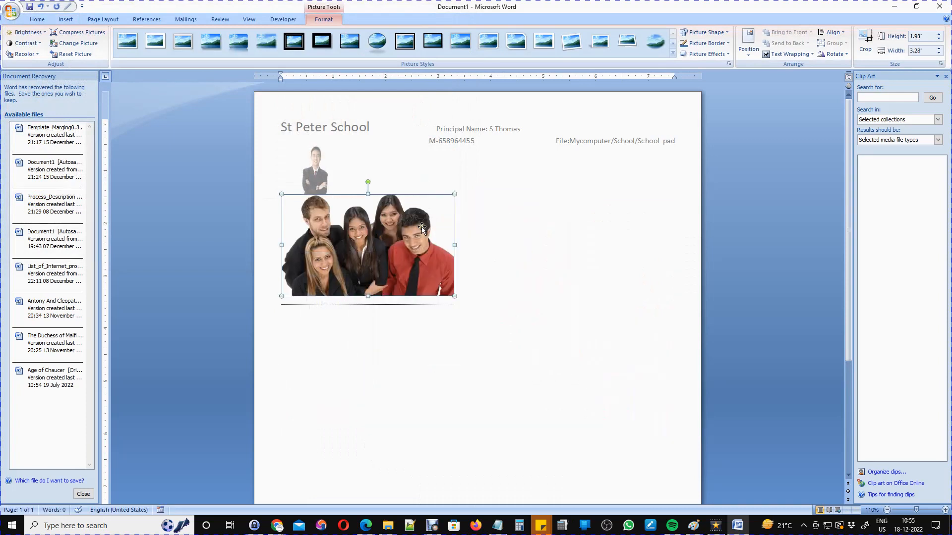
pyautogui.doubleClick(436, 156)
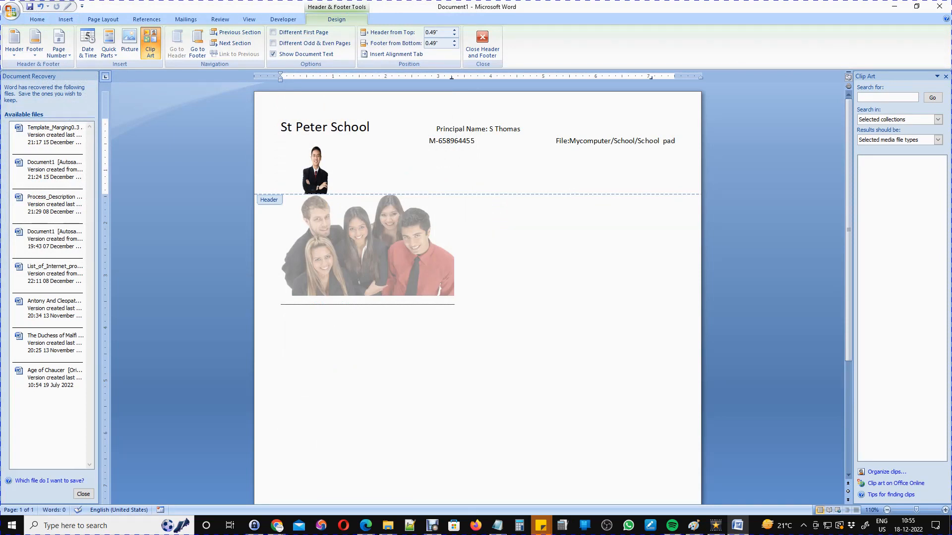
# Paste a half-size copy of the group photo at the header's right edge, then delete the body copy.
pyautogui.hotkey('ctrl', 'v')
pyautogui.click(400, 192)
pyautogui.moveTo(334, 195); pyautogui.dragTo(408, 193)
pyautogui.moveTo(335, 146); pyautogui.dragTo(380, 233)
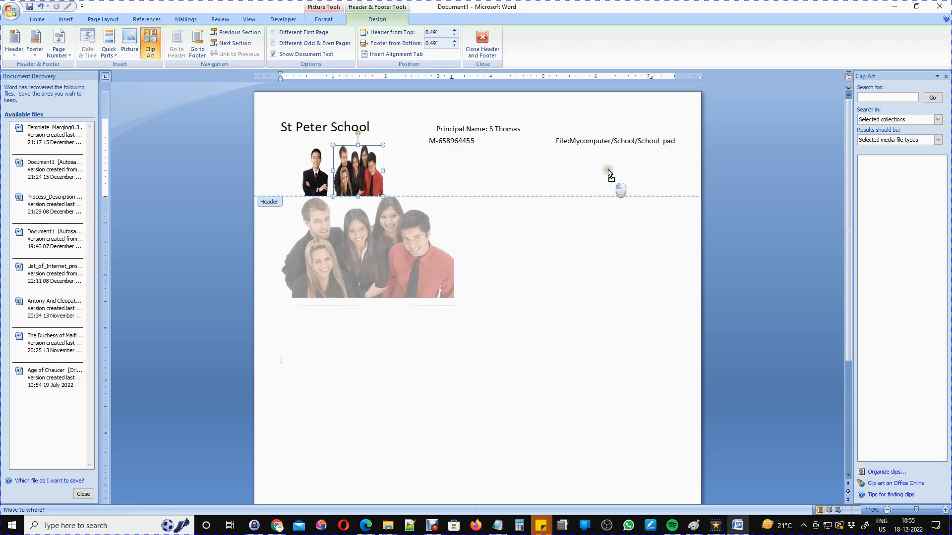
pyautogui.click(317, 178)
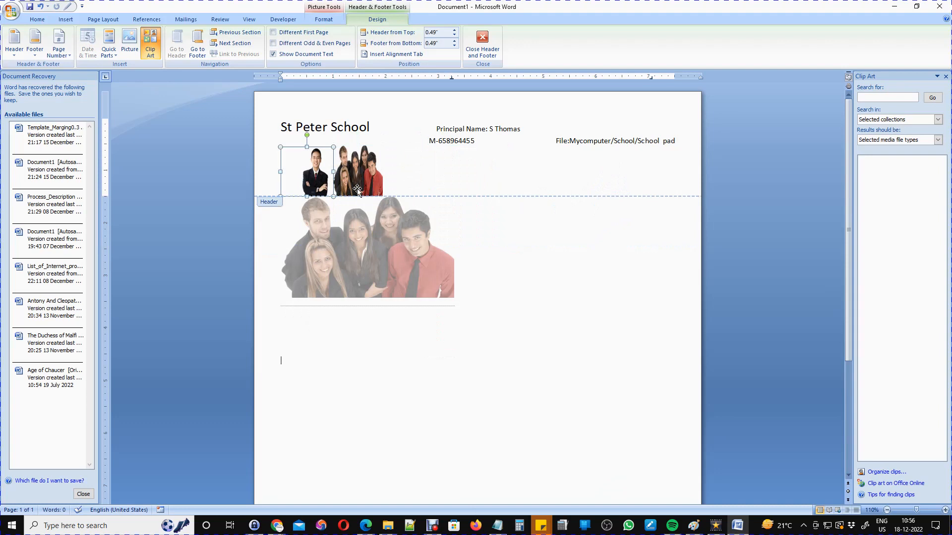
pyautogui.press('Right')
pyautogui.moveTo(357, 189); pyautogui.dragTo(368, 208)
pyautogui.press('Tab')
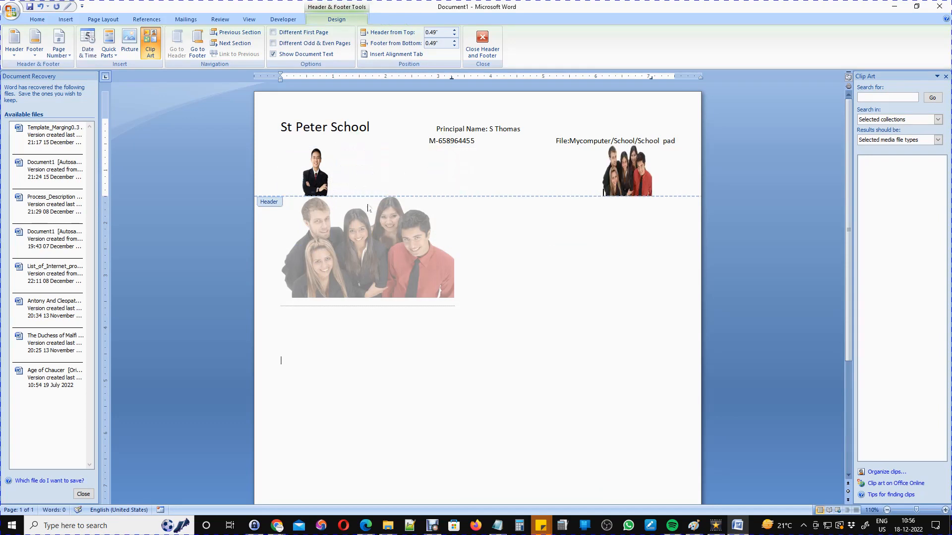
pyautogui.doubleClick(364, 256)
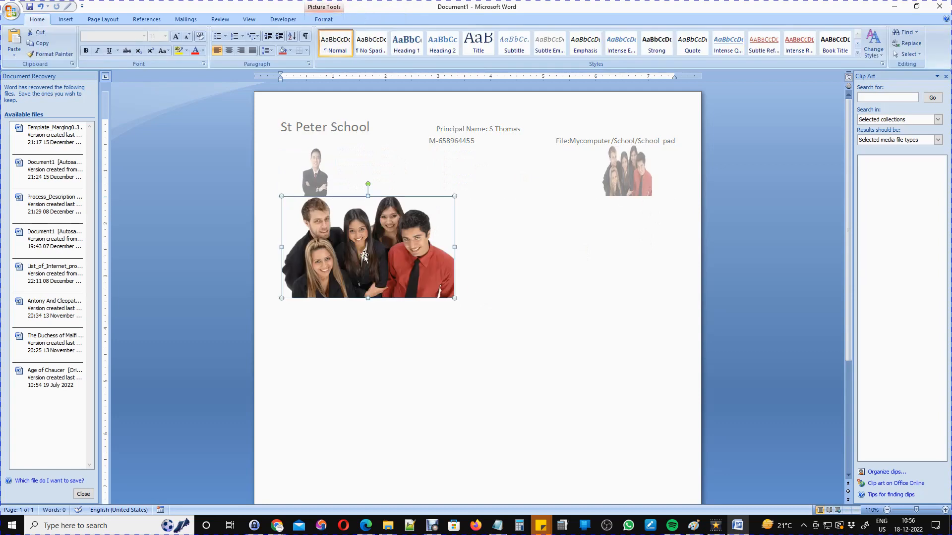
pyautogui.press('Delete')
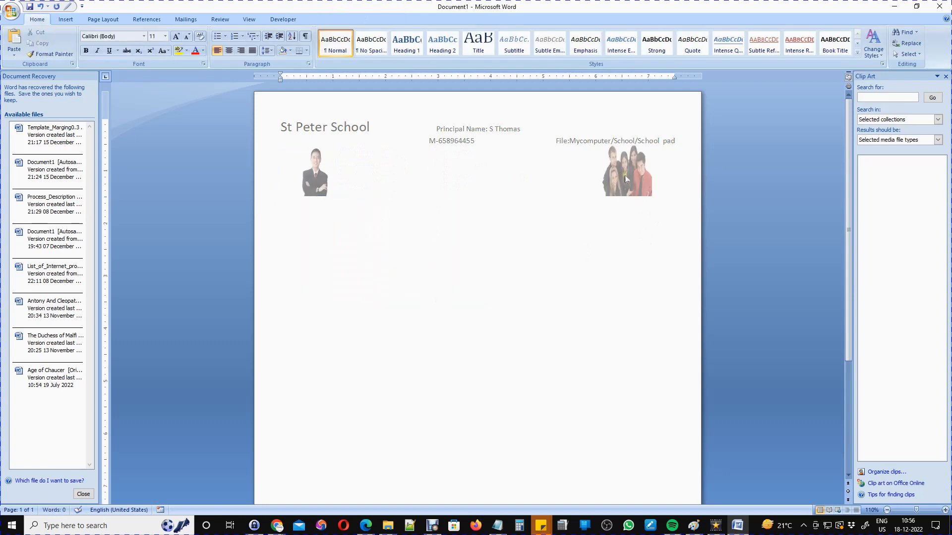
# Reopen the header and footer area and place the cursor at the start of the footer line.
pyautogui.doubleClick(447, 156)
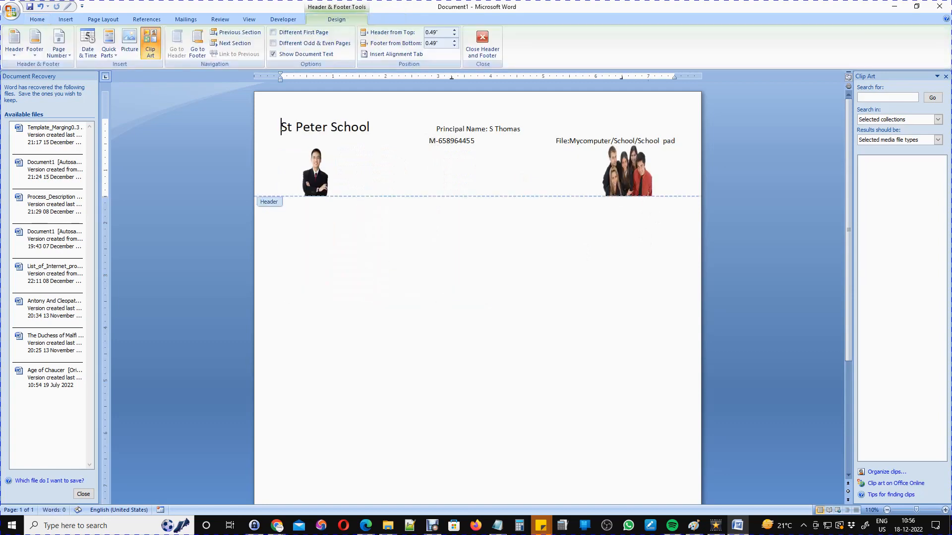
pyautogui.click(512, 302)
pyautogui.scroll(-5, 519, 270)
pyautogui.scroll(-1, 519, 270)
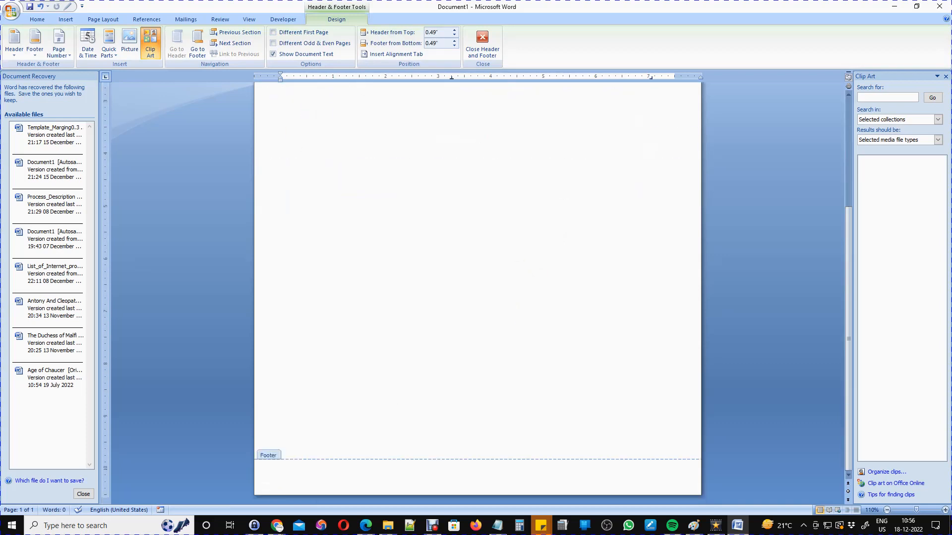
pyautogui.click(331, 478)
pyautogui.click(337, 483)
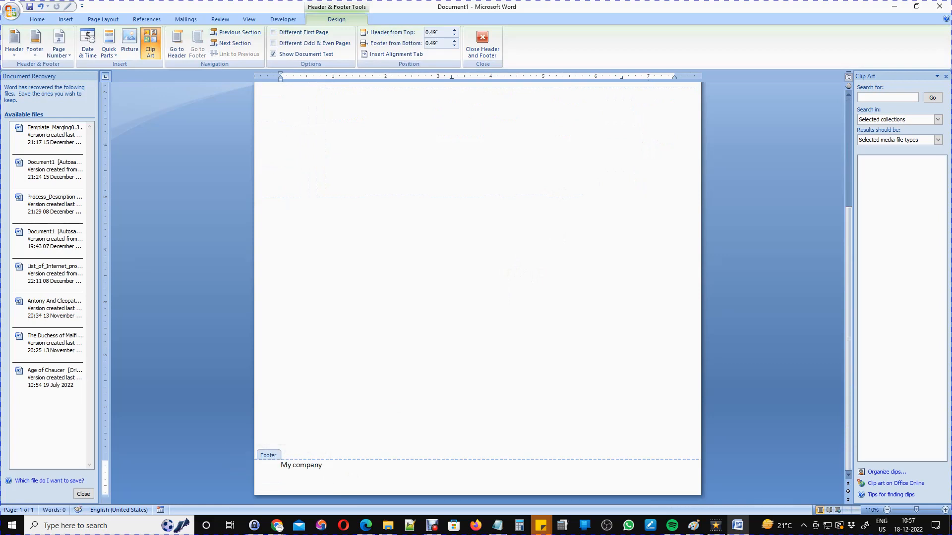
# Write and correct the footer 'My company is committed for excellence.' and select it.
pyautogui.write('My company commited for excellence.')
pyautogui.click(324, 465)
pyautogui.write('is commited for excellence.')
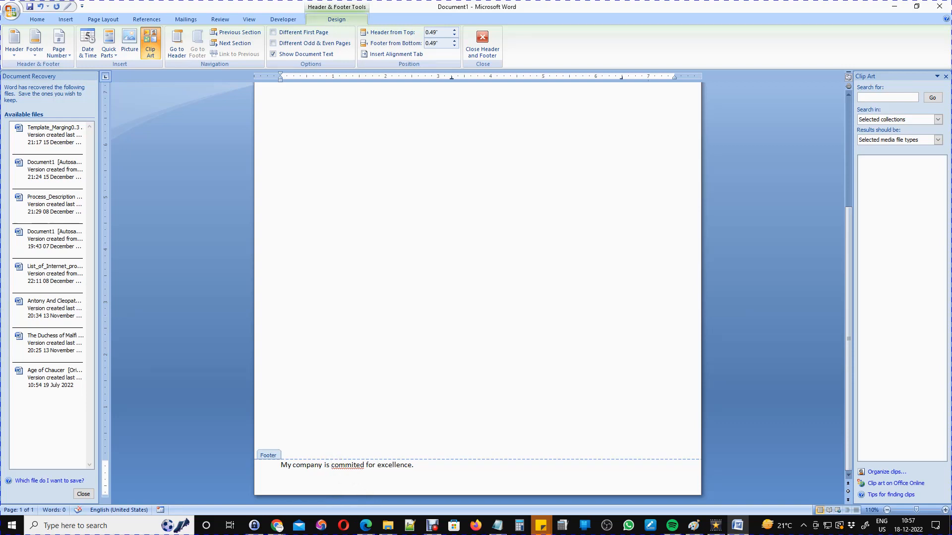
pyautogui.click(353, 465)
pyautogui.write('t')
pyautogui.click(425, 468)
pyautogui.moveTo(425, 468); pyautogui.dragTo(280, 466)
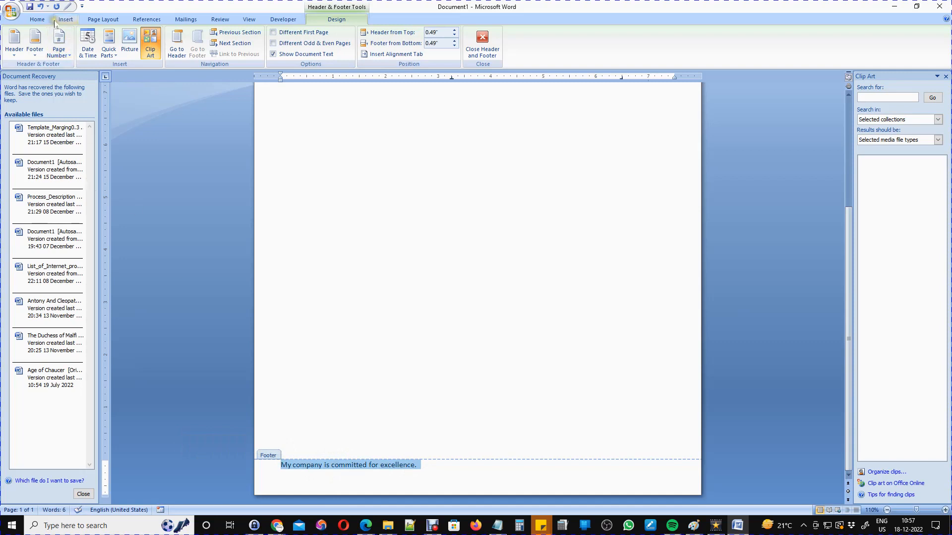
# Format the selected footer sentence as 18 pt italic in grey.
pyautogui.click(104, 20)
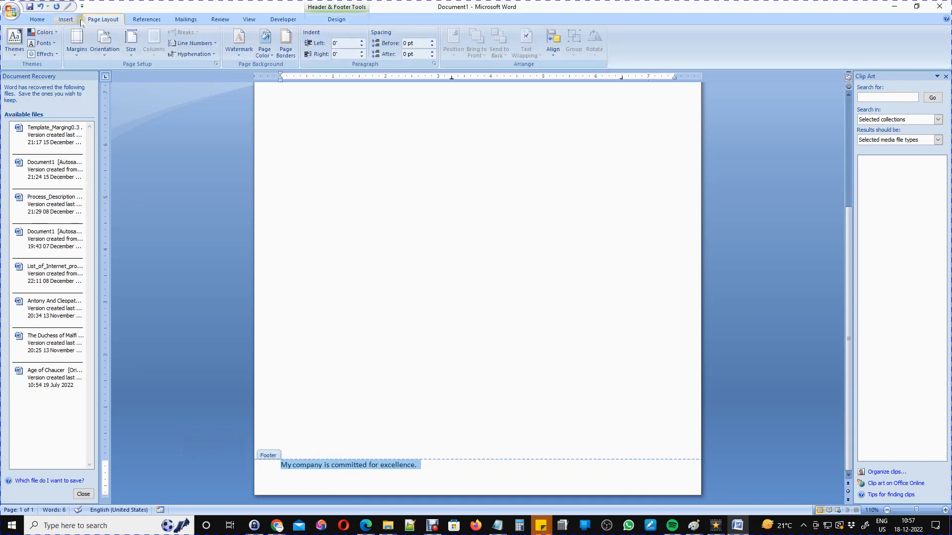
pyautogui.click(66, 19)
pyautogui.click(38, 19)
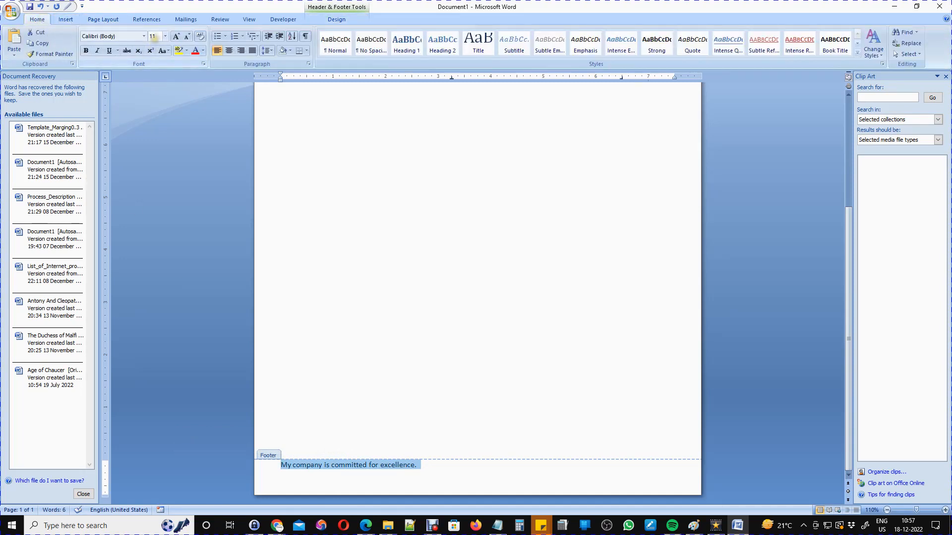
pyautogui.click(165, 36)
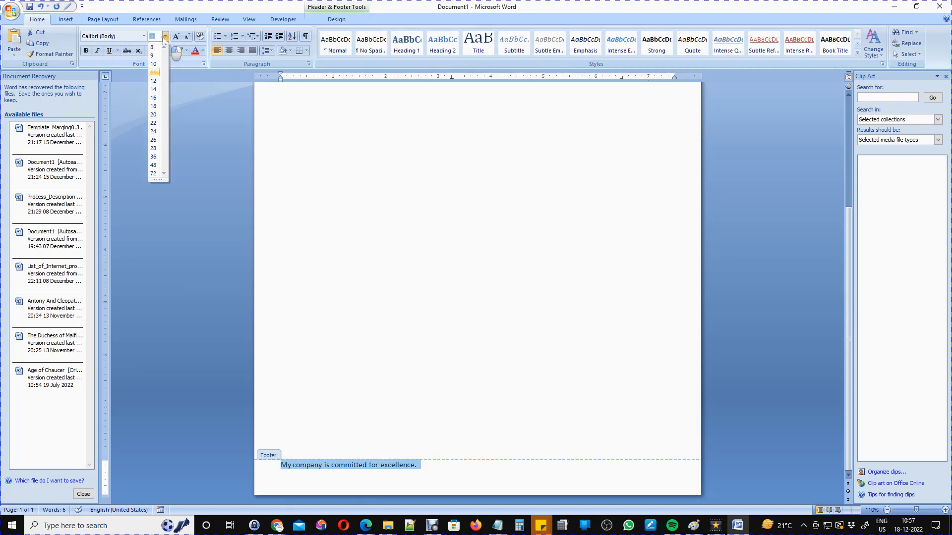
pyautogui.click(154, 106)
pyautogui.click(97, 51)
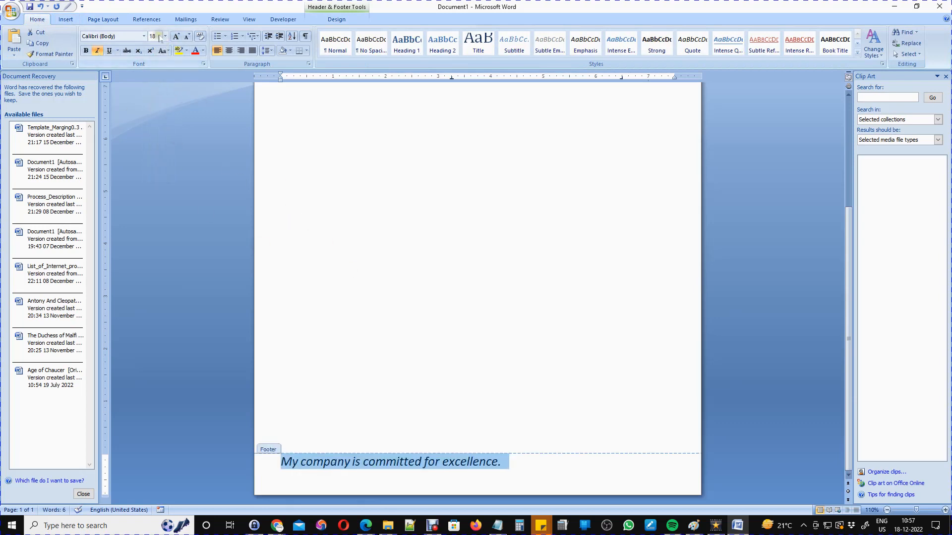
pyautogui.click(203, 51)
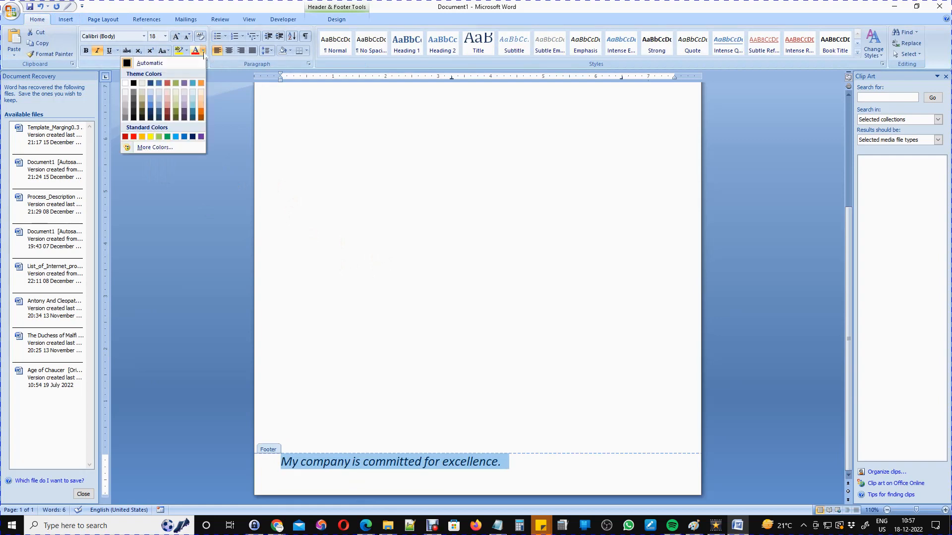
pyautogui.click(125, 118)
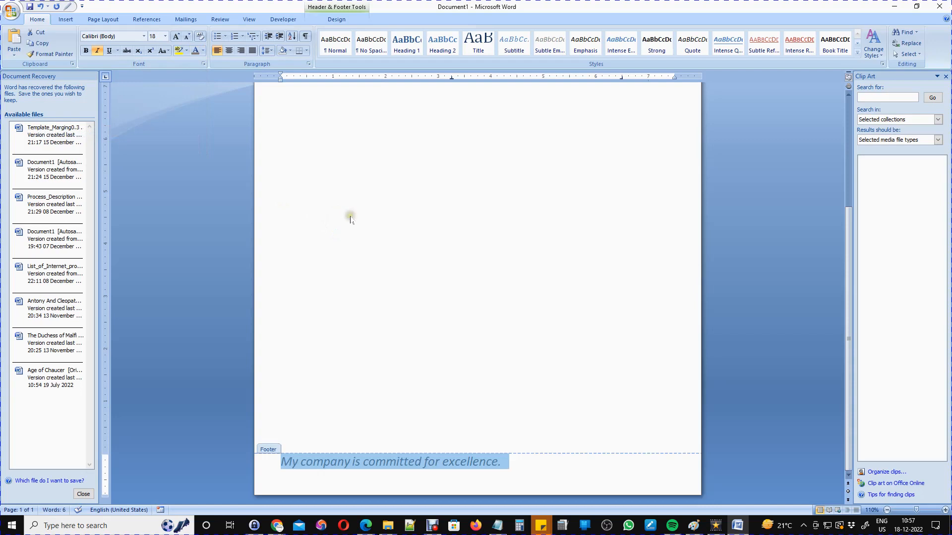
# Close footer editing and add blank lines so the document runs to three pages.
pyautogui.doubleClick(482, 307)
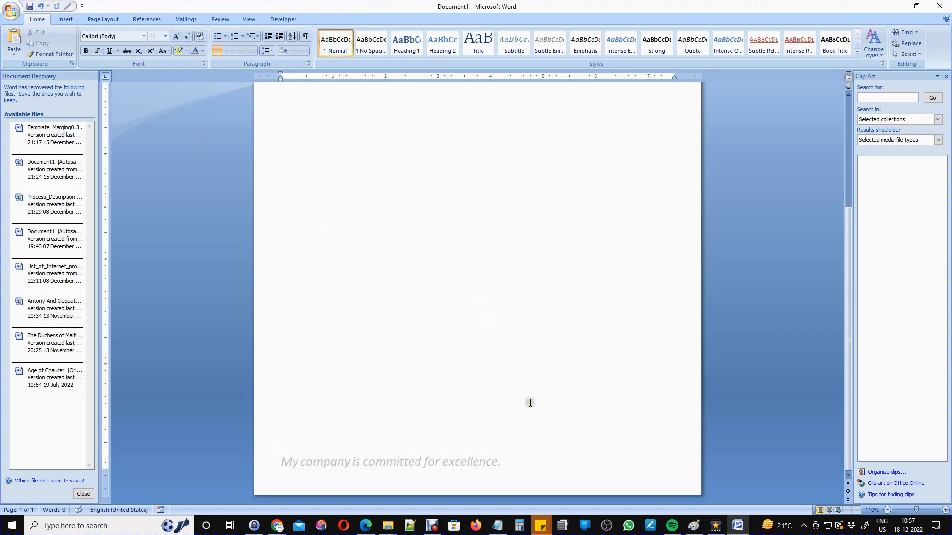
pyautogui.scroll(6, 496, 386)
pyautogui.scroll(-6, 344, 301)
pyautogui.press('Return')
pyautogui.press('Return')
pyautogui.press('Return')
pyautogui.press('Return')
pyautogui.press('Return')
pyautogui.press('Return')
pyautogui.press('Return')
pyautogui.press('Return')
pyautogui.press('Return')
pyautogui.press('Return')
pyautogui.press('Return')
pyautogui.press('Return')
pyautogui.press('Return')
pyautogui.press('Return')
pyautogui.press('Return')
pyautogui.press('Return')
pyautogui.press('Return')
pyautogui.press('Return')
pyautogui.press('Return')
pyautogui.press('Return')
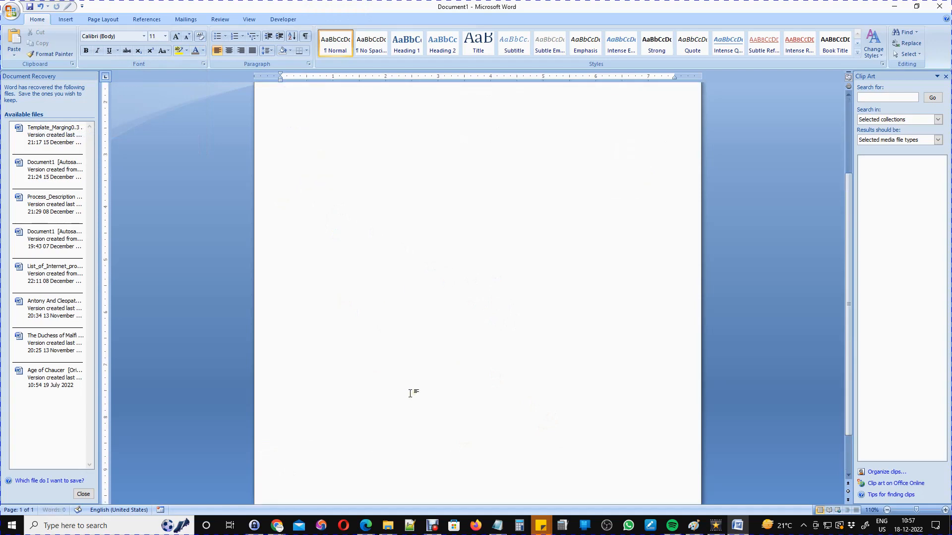
pyautogui.scroll(-5, 410, 393)
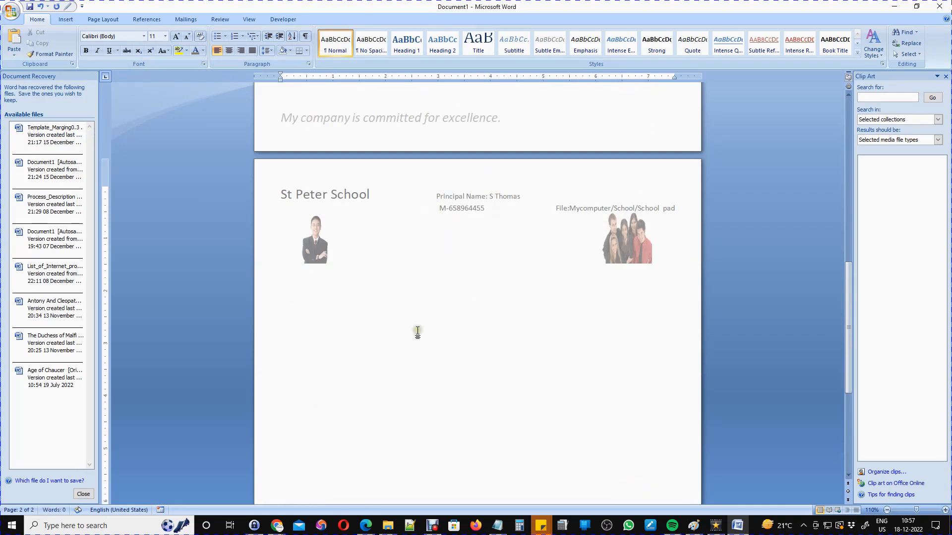
pyautogui.scroll(-5, 377, 332)
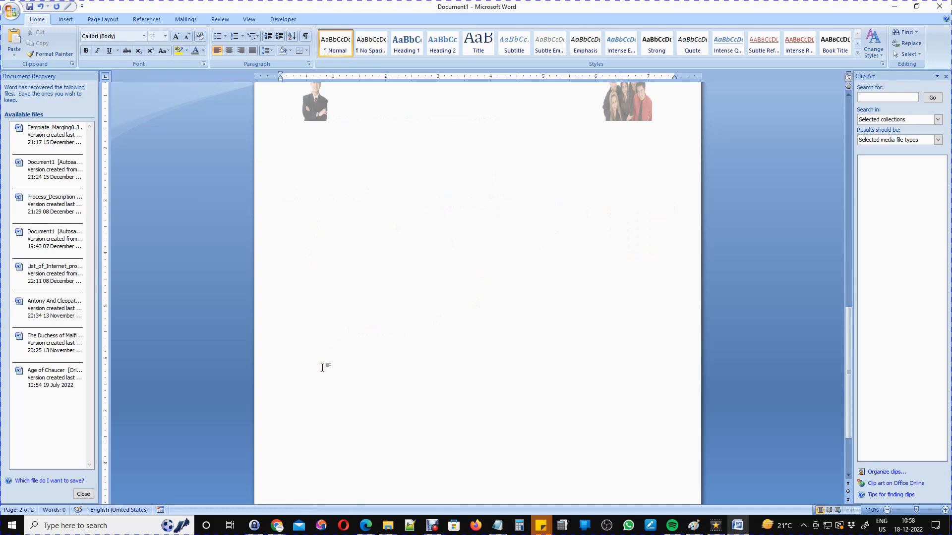
pyautogui.scroll(12, 339, 424)
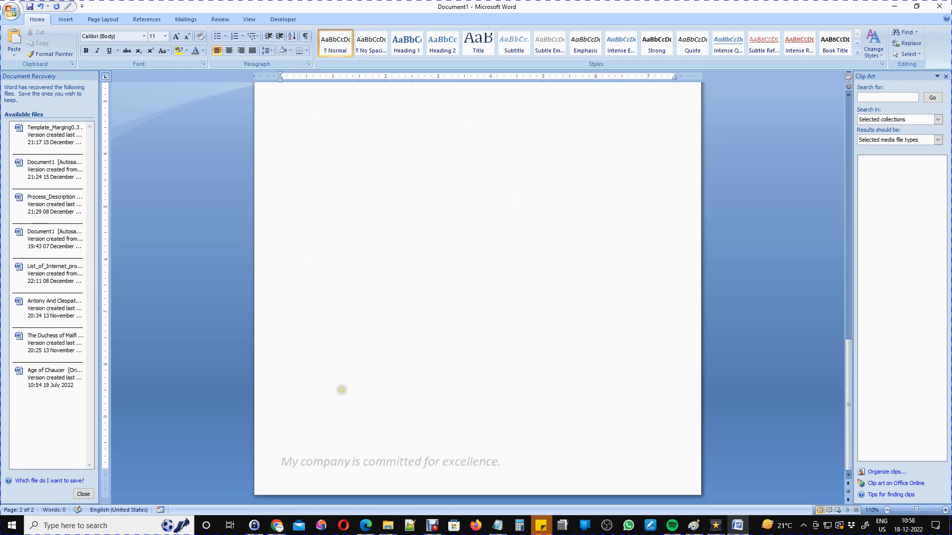
pyautogui.scroll(-4, 340, 389)
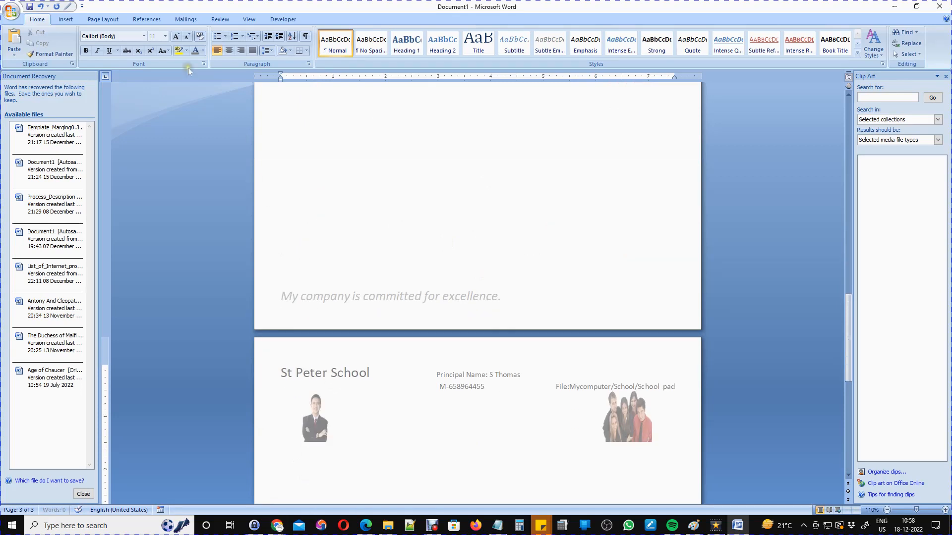
# Show page thumbnails and step through pages 2, 3 and 1 before returning to page 1.
pyautogui.click(247, 20)
pyautogui.click(195, 43)
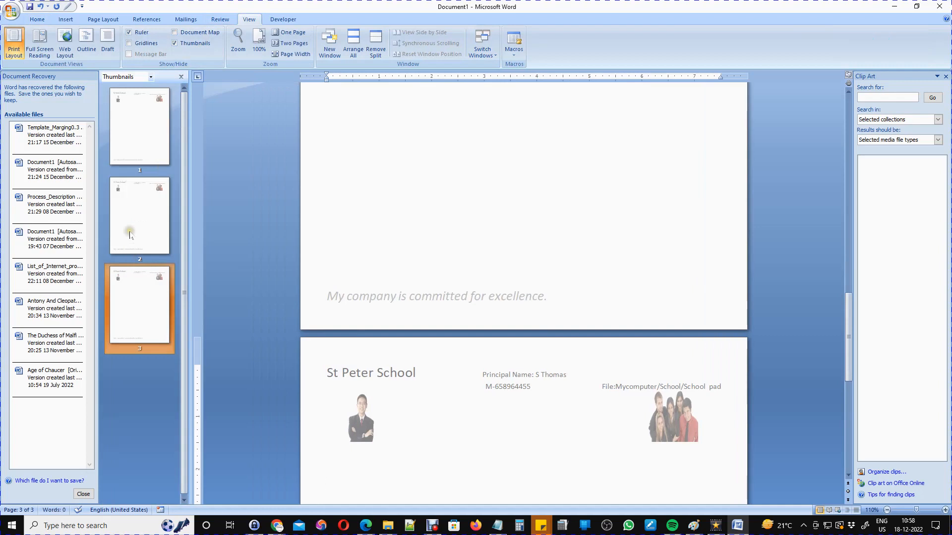
pyautogui.click(130, 235)
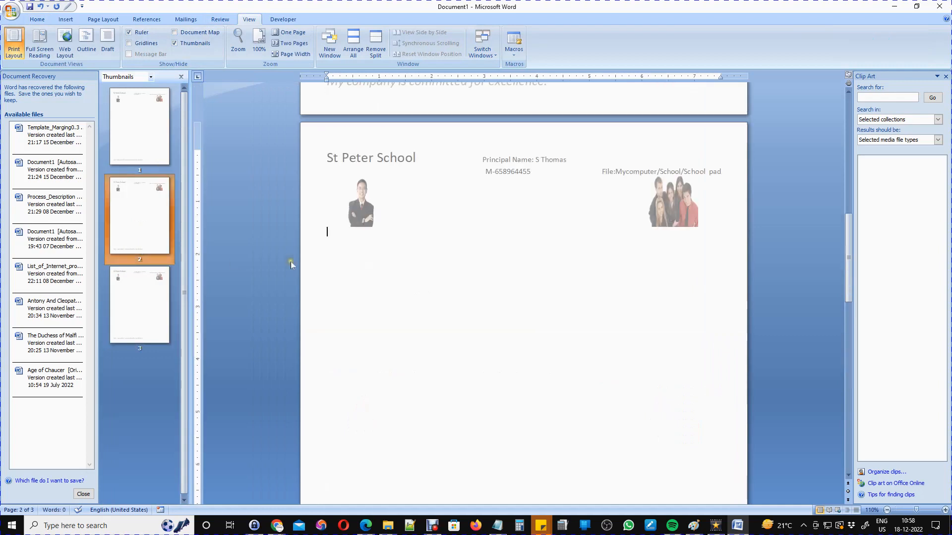
pyautogui.click(144, 305)
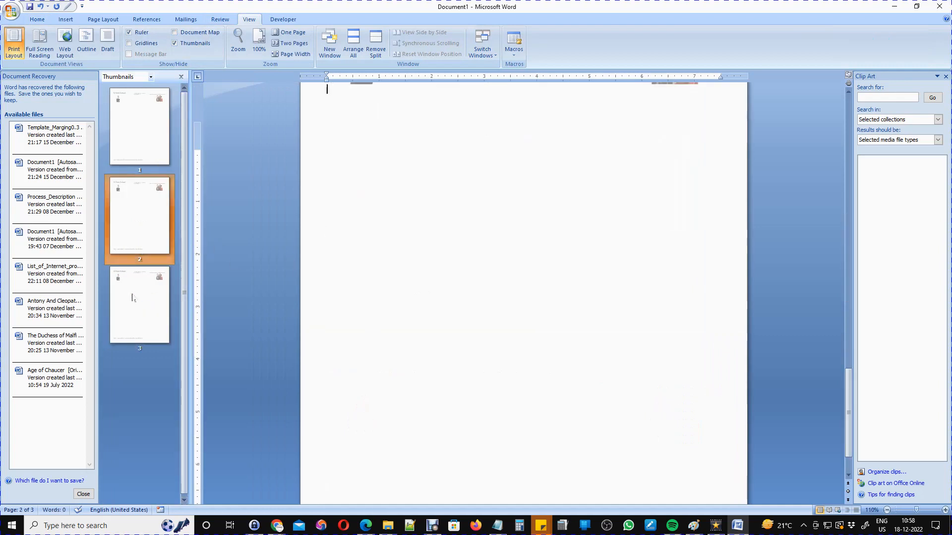
pyautogui.click(142, 132)
pyautogui.click(138, 213)
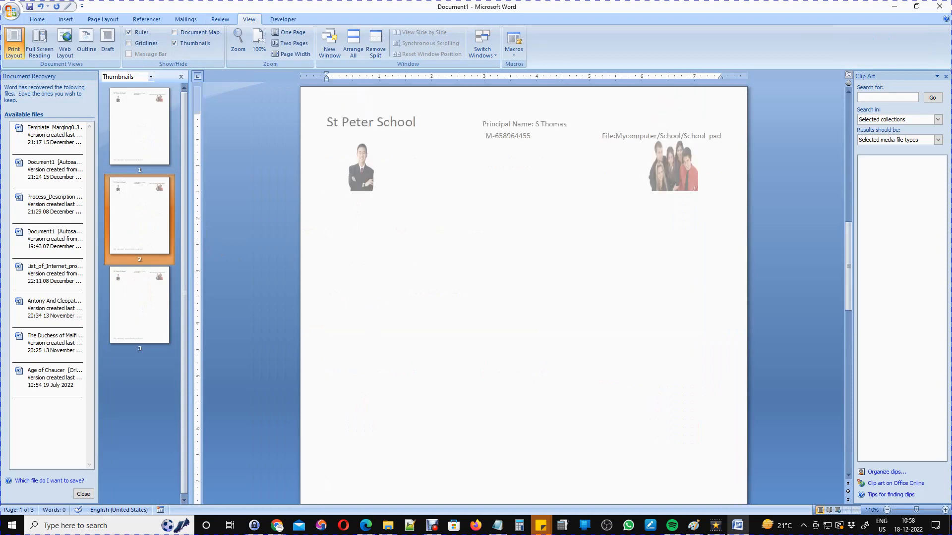
pyautogui.scroll(8, 403, 223)
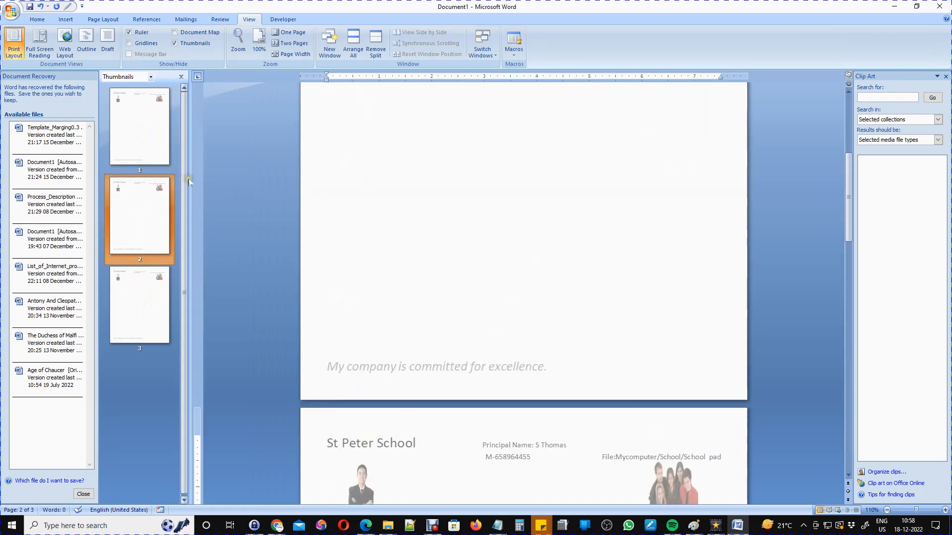
pyautogui.click(155, 137)
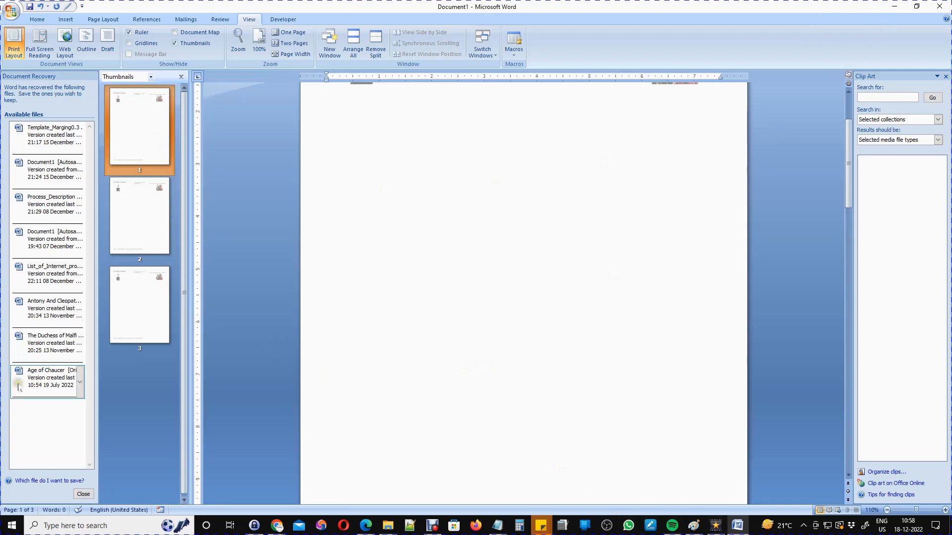
# Open the recovered Age of Chaucer document and add the Annual built-in header.
pyautogui.click(38, 379)
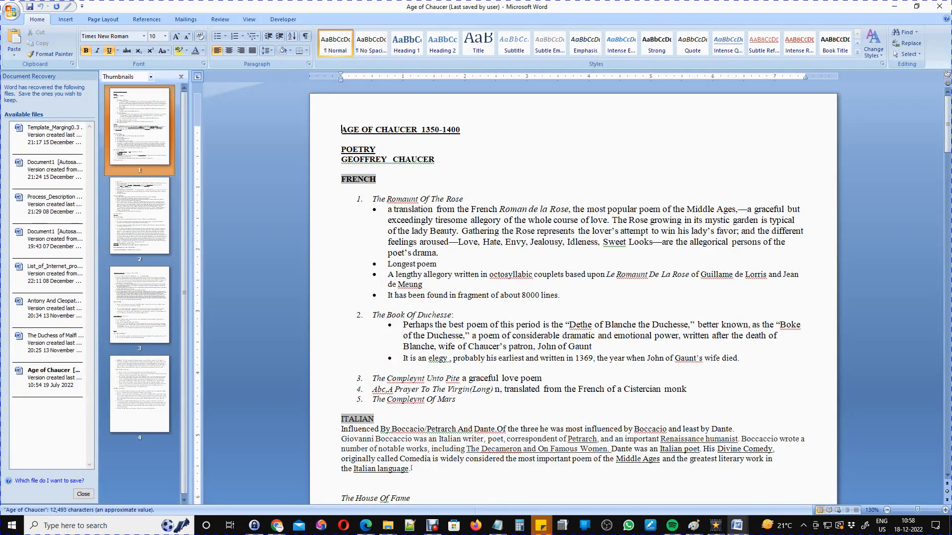
pyautogui.click(72, 23)
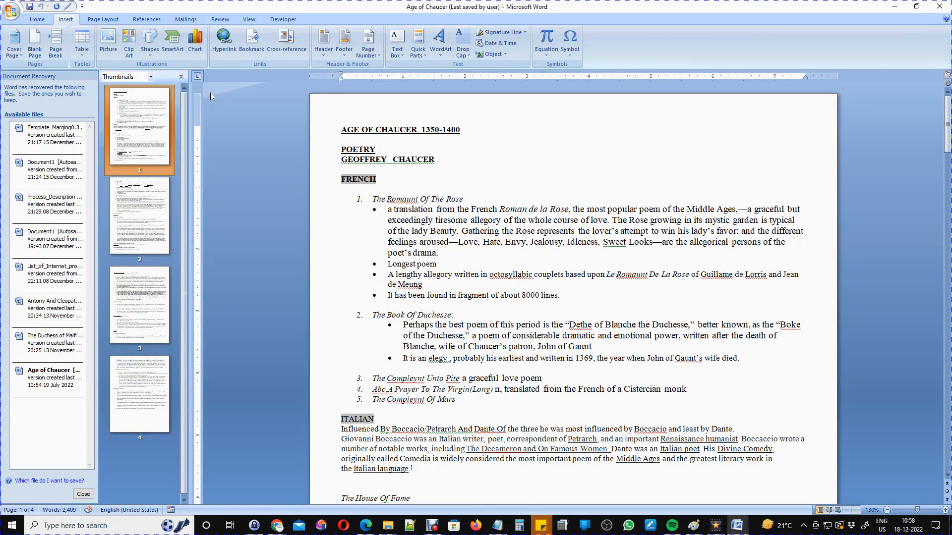
pyautogui.click(323, 45)
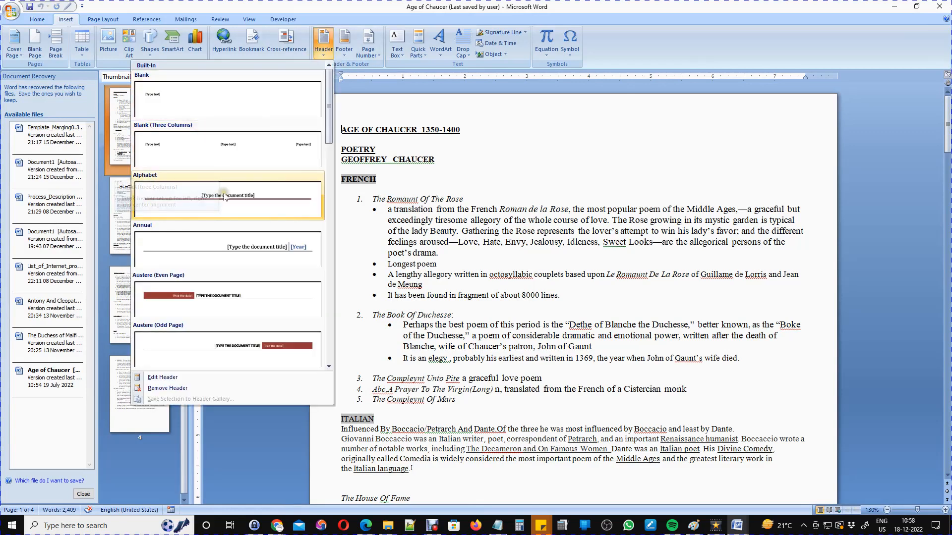
pyautogui.click(233, 254)
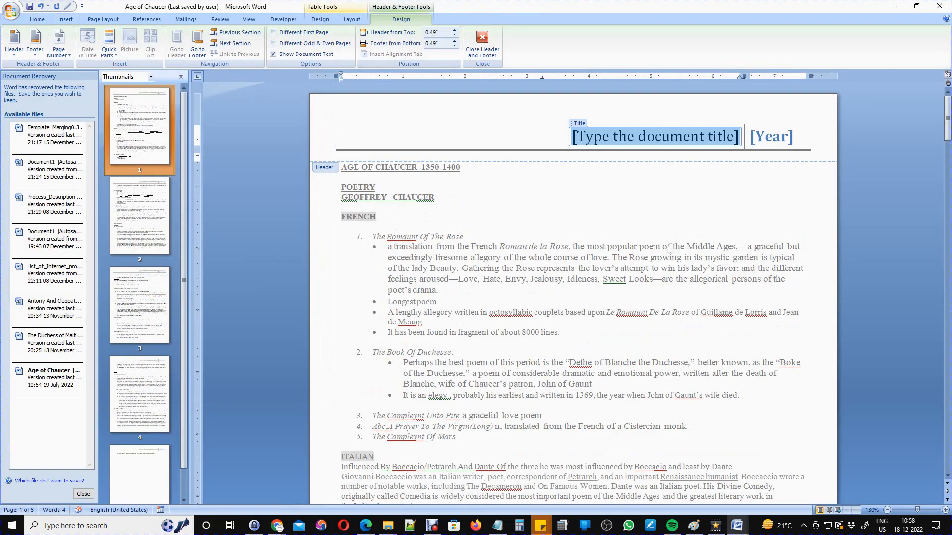
# Enter 'English Master Corse' as the header title.
pyautogui.write('De')
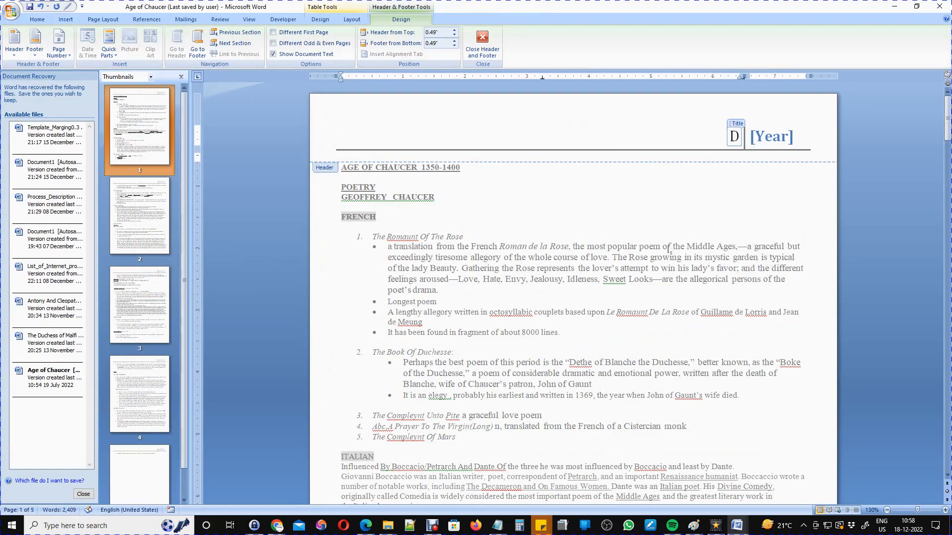
pyautogui.press('BackSpace')
pyautogui.press('BackSpace')
pyautogui.write('English')
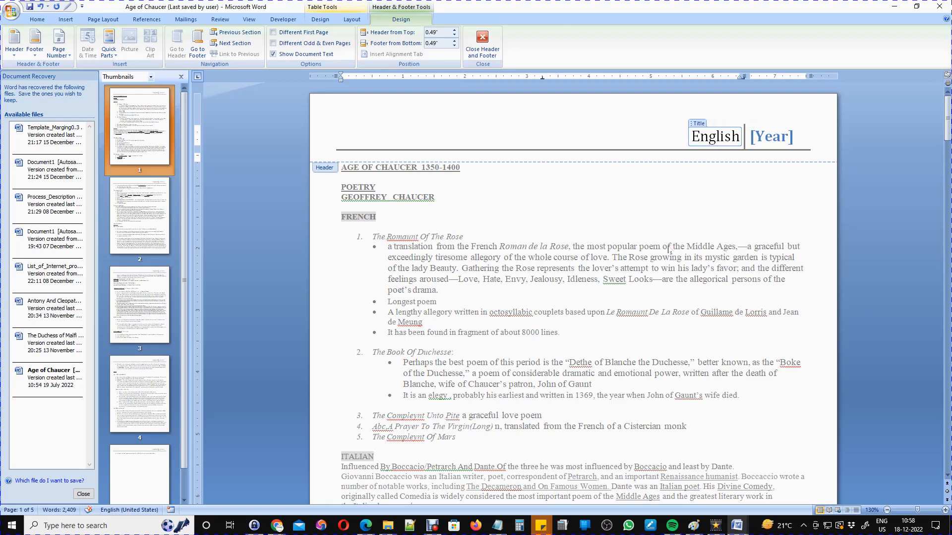
pyautogui.write(' Mast')
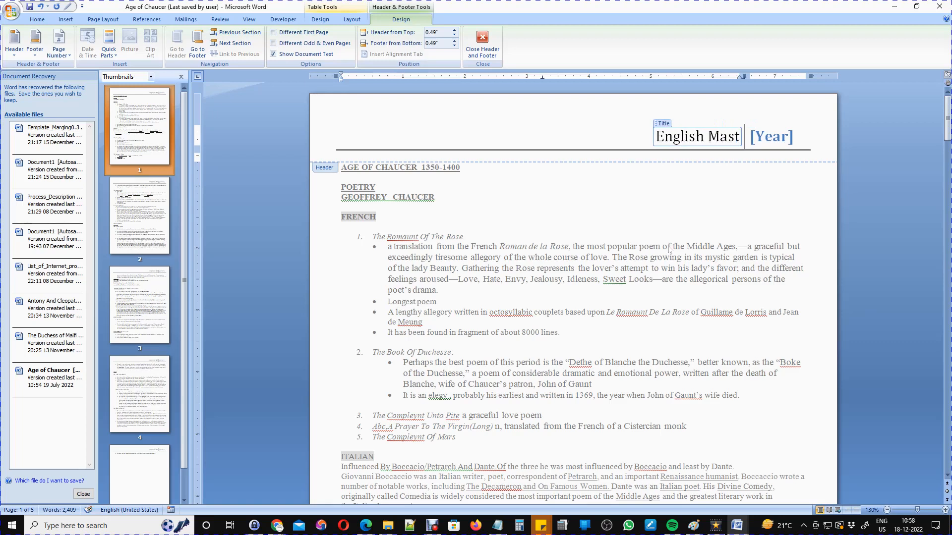
pyautogui.write('er Co')
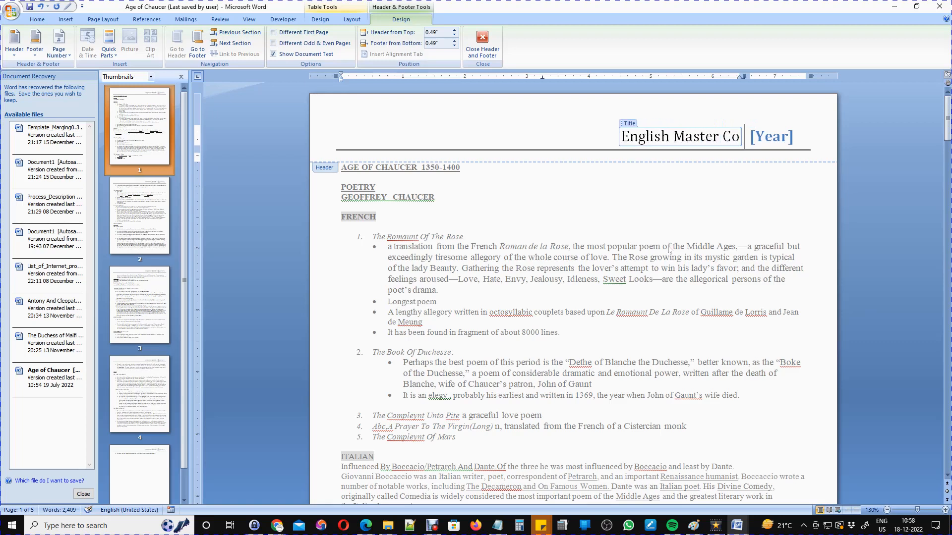
pyautogui.write('rse')
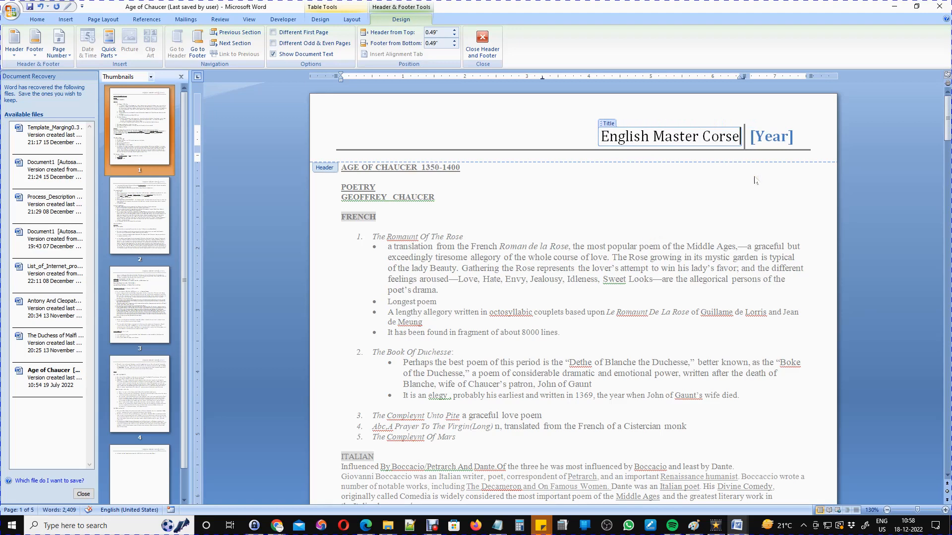
# Set the header year to 2022 from the date picker and return to the body text.
pyautogui.click(773, 135)
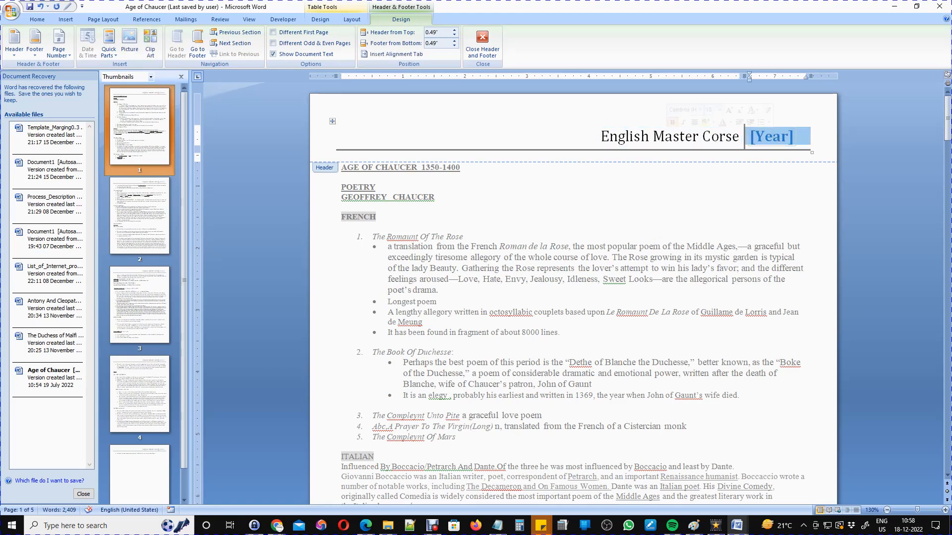
pyautogui.click(802, 137)
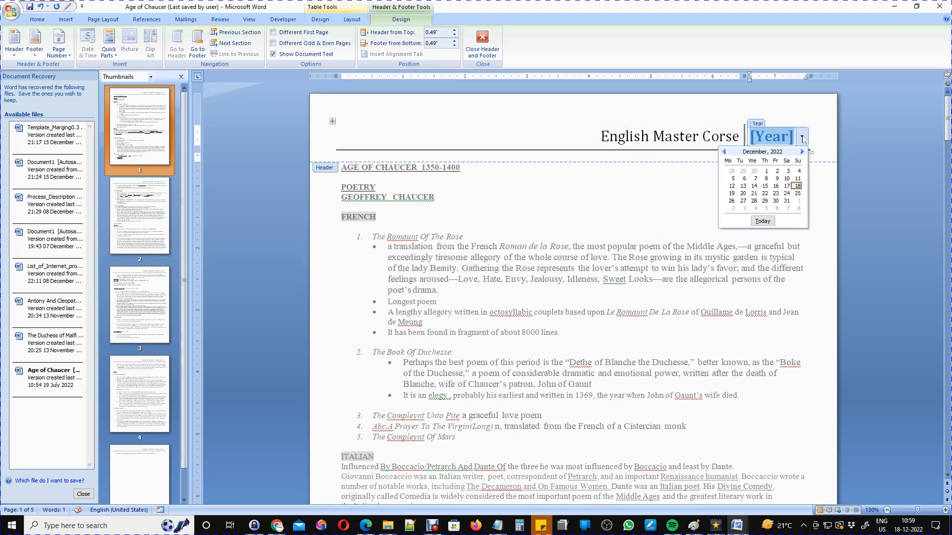
pyautogui.click(797, 185)
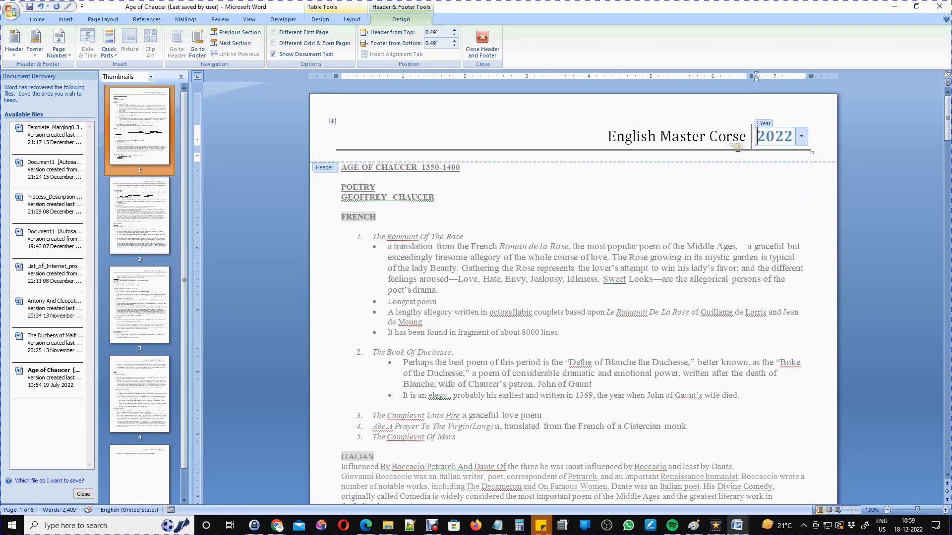
pyautogui.click(724, 136)
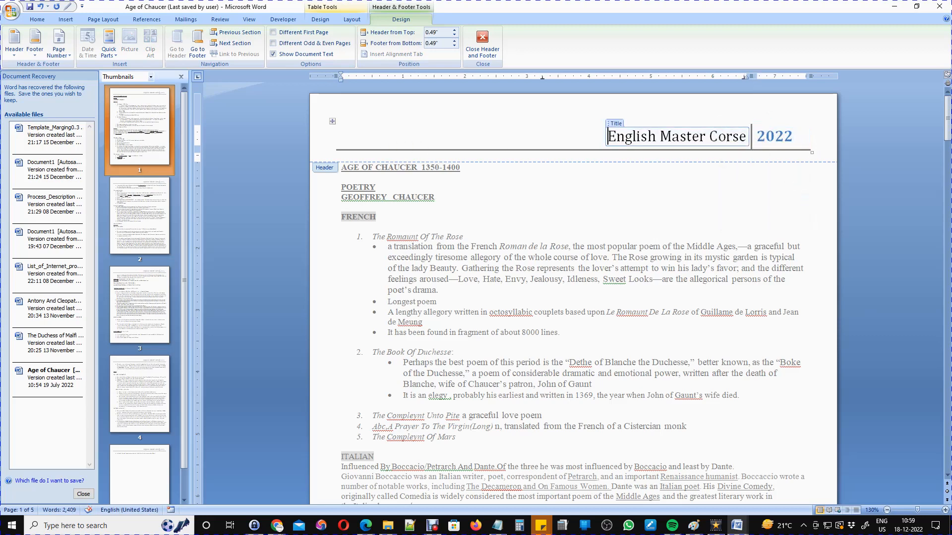
pyautogui.doubleClick(579, 241)
pyautogui.scroll(-12, 595, 232)
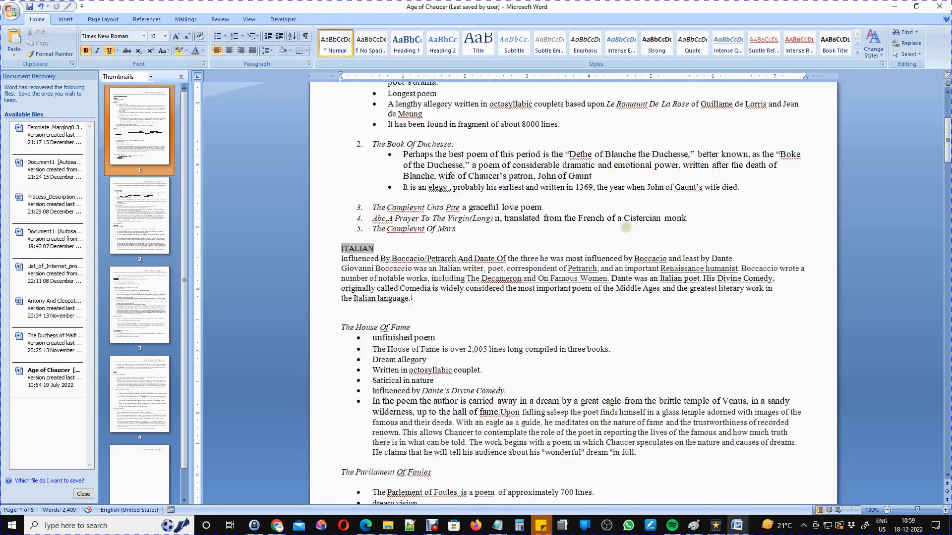
pyautogui.scroll(-5, 459, 315)
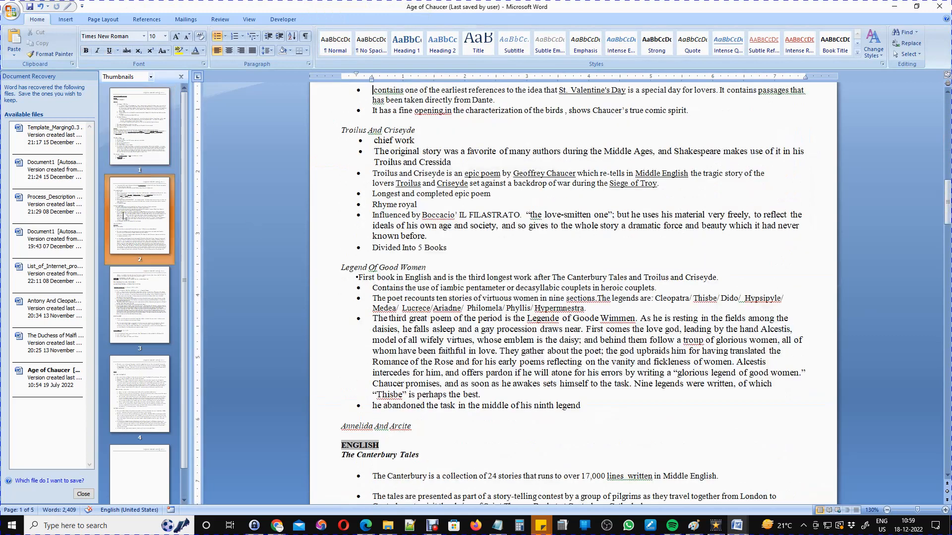
pyautogui.scroll(7, 459, 315)
pyautogui.scroll(-3, 459, 315)
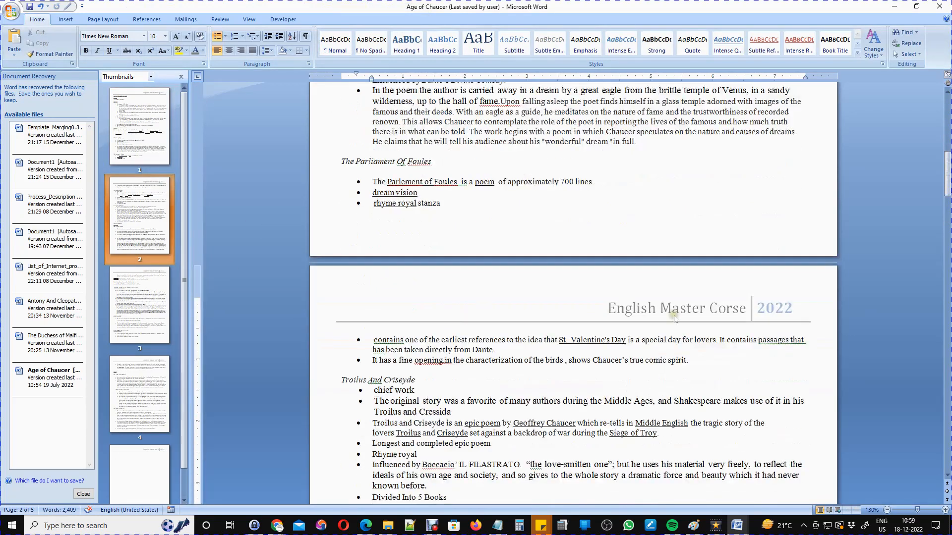
pyautogui.click(141, 315)
pyautogui.scroll(5, 434, 319)
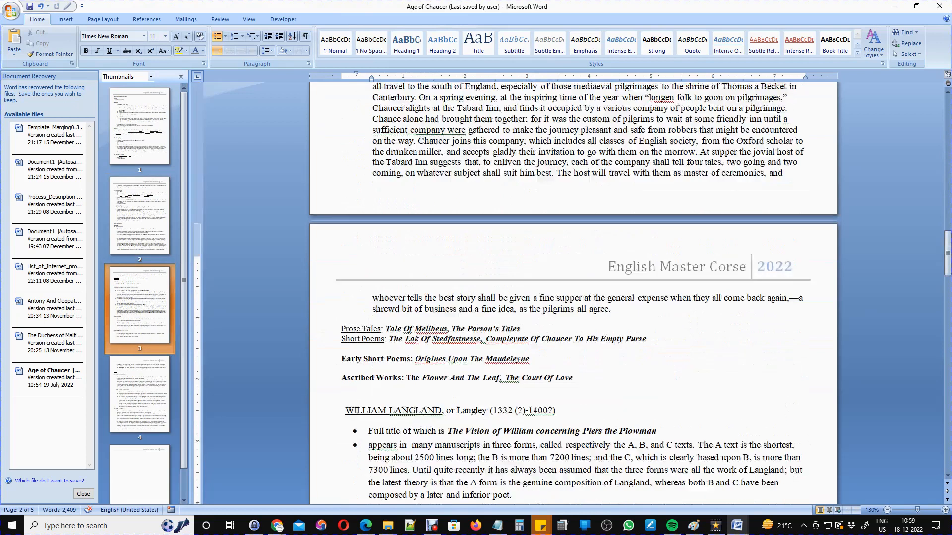
pyautogui.click(139, 393)
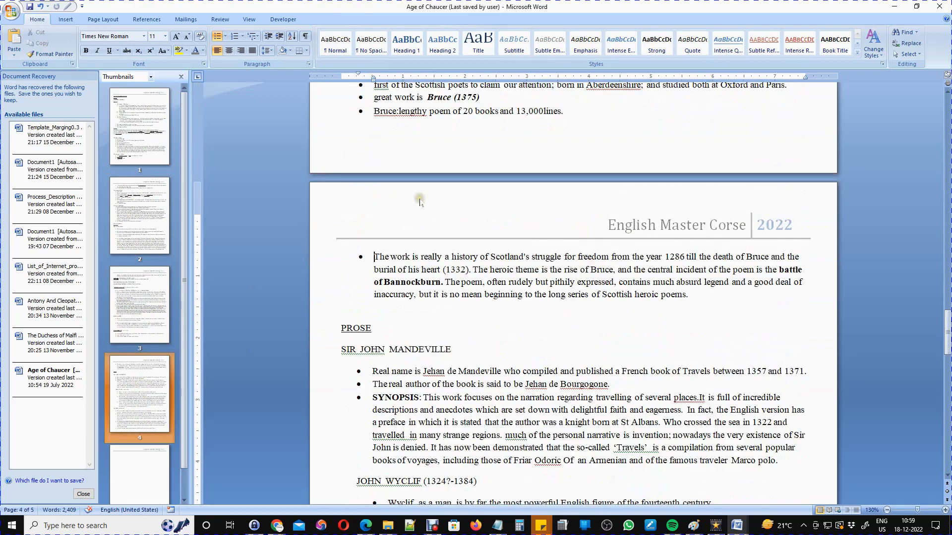
pyautogui.scroll(-3, 150, 237)
pyautogui.scroll(3, 151, 237)
pyautogui.scroll(15, 588, 234)
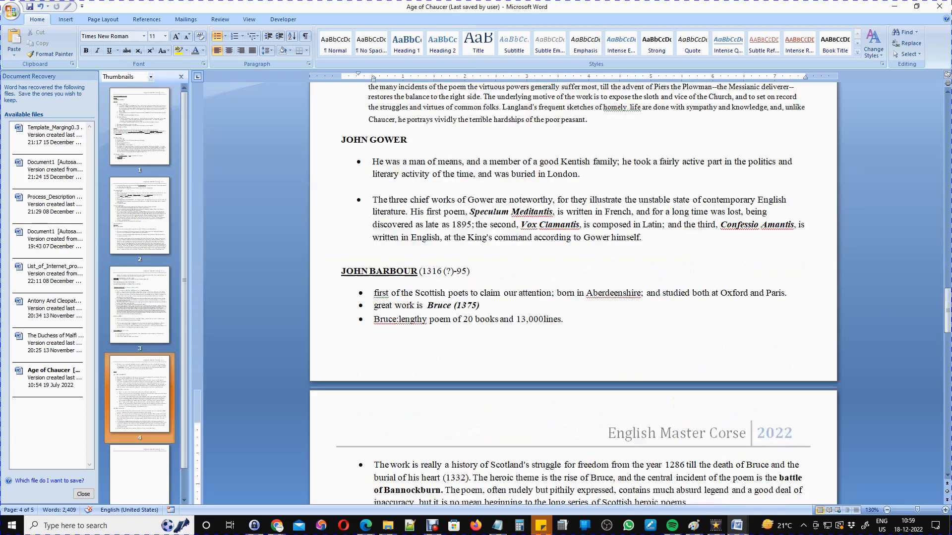
pyautogui.scroll(20, 573, 292)
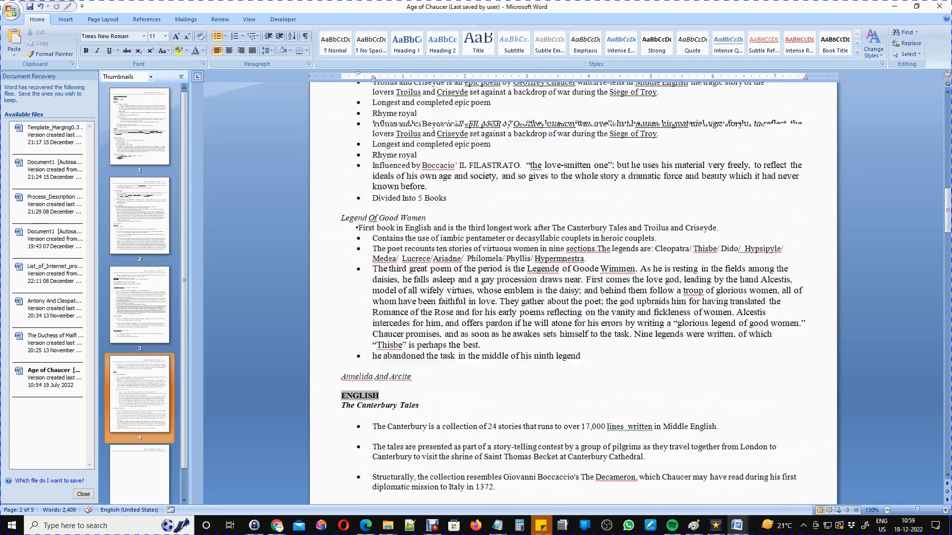
pyautogui.scroll(20, 574, 292)
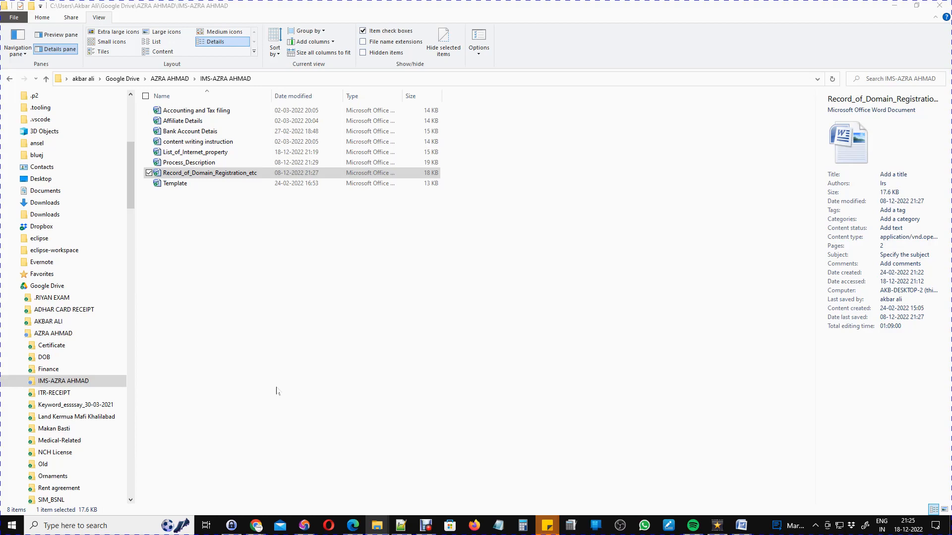
# Select List_of_Internet_property in the IMS folder and switch to the open Word document.
pyautogui.click(166, 132)
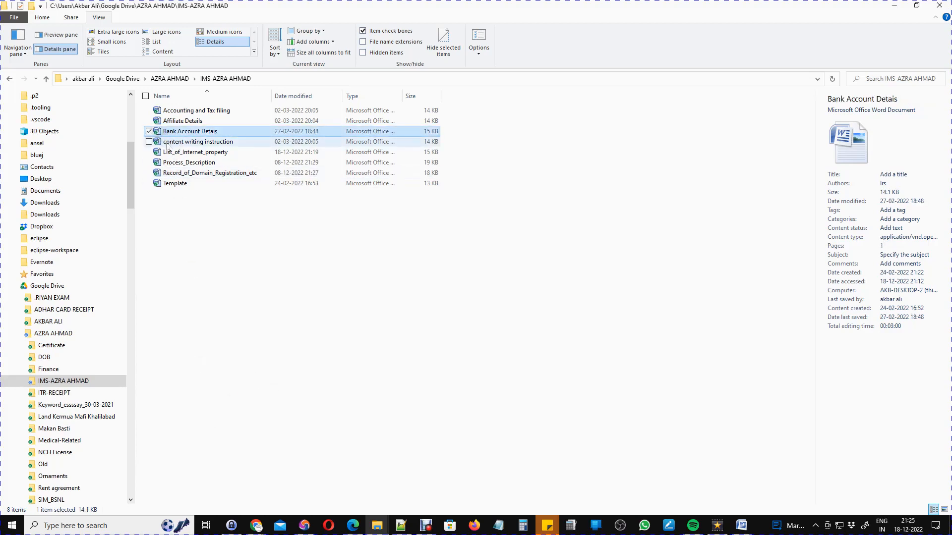
pyautogui.click(166, 143)
pyautogui.click(168, 157)
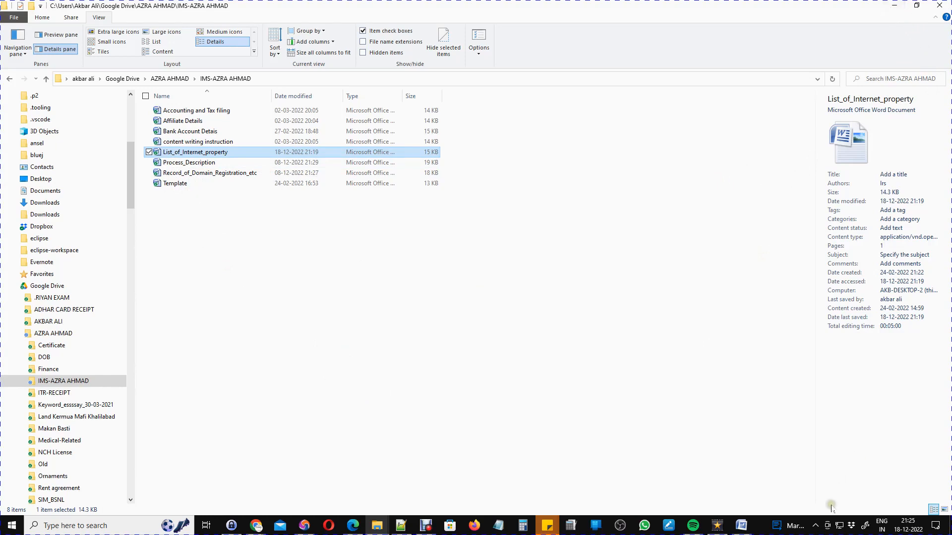
pyautogui.click(742, 526)
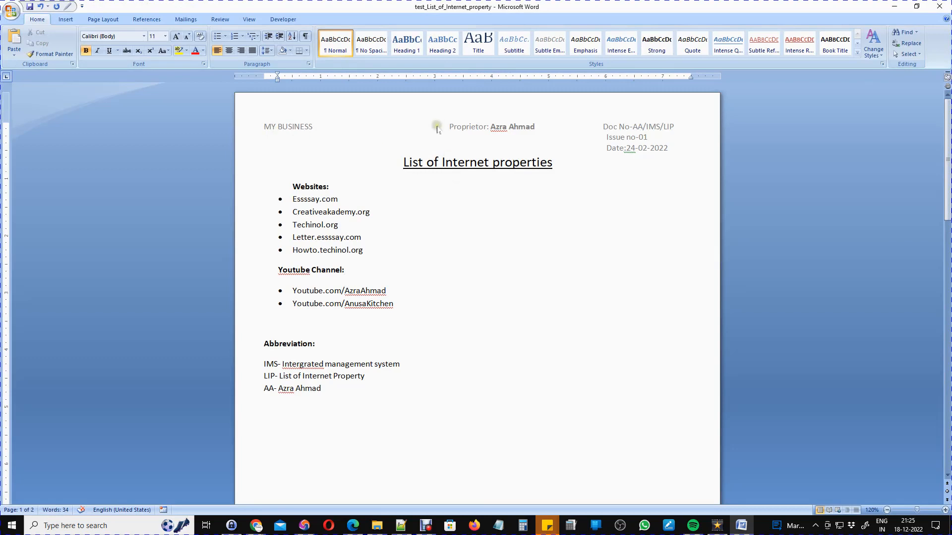
# Replace MY BUSINESS in the header with 'Azra Software Pvt Ltd', followed by Address:, e-mail and FAX lines.
pyautogui.doubleClick(385, 128)
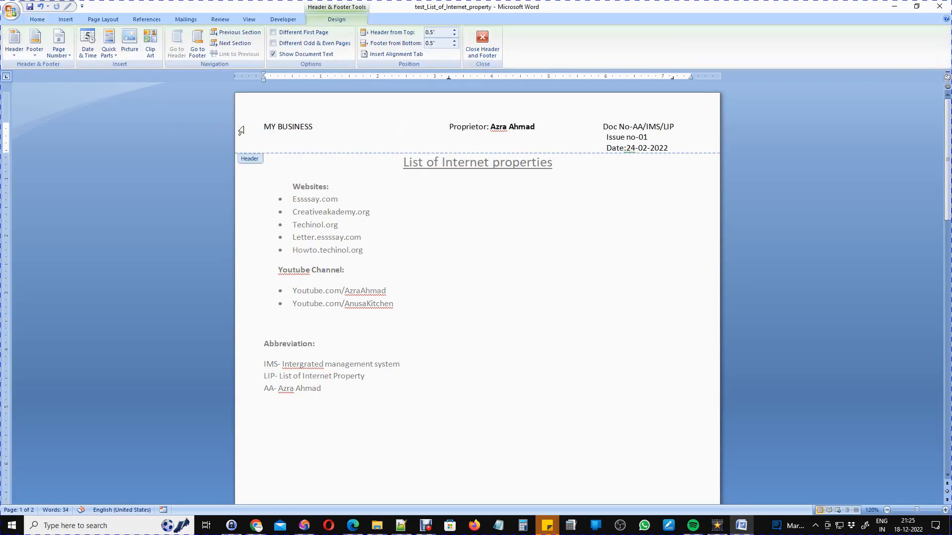
pyautogui.press('End')
pyautogui.hotkey('shift', 'Home')
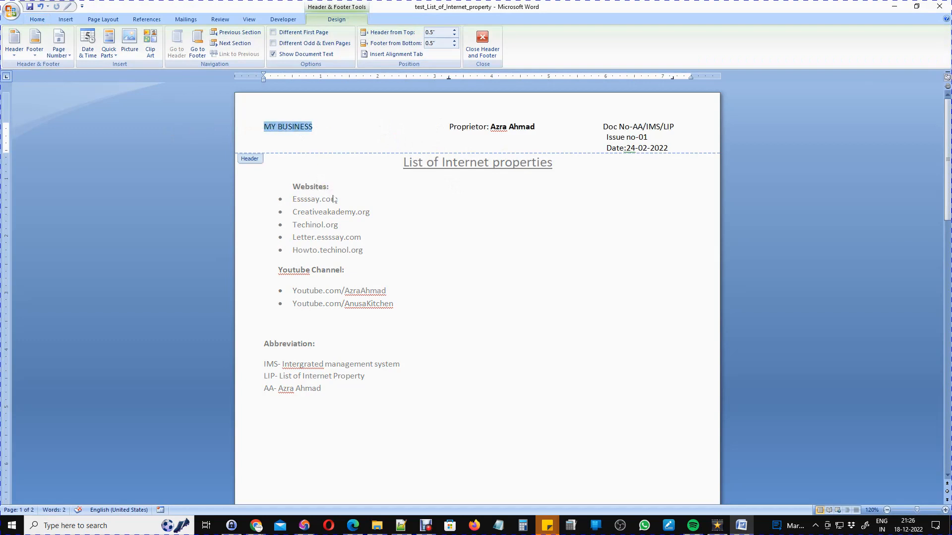
pyautogui.write('Azra ')
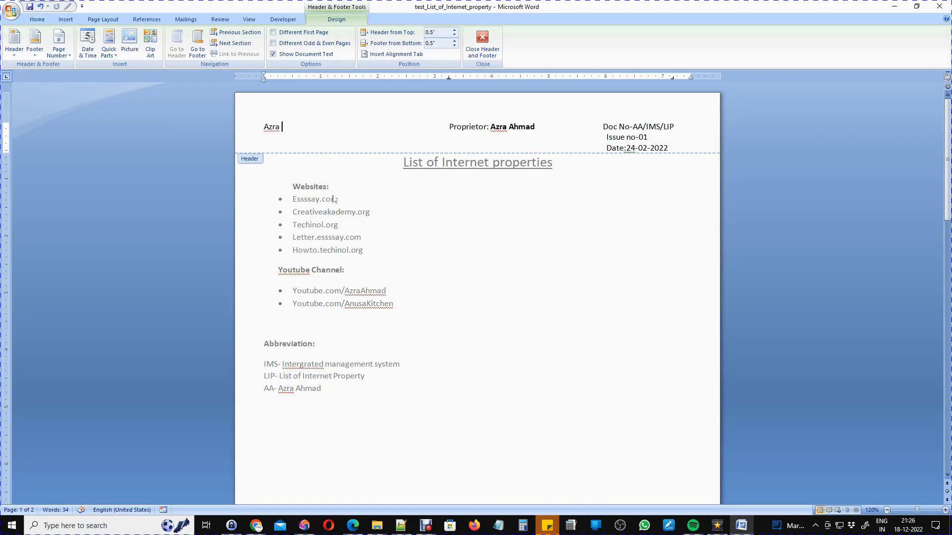
pyautogui.write('Software p')
pyautogui.press('BackSpace')
pyautogui.write('Pvt Ltd ')
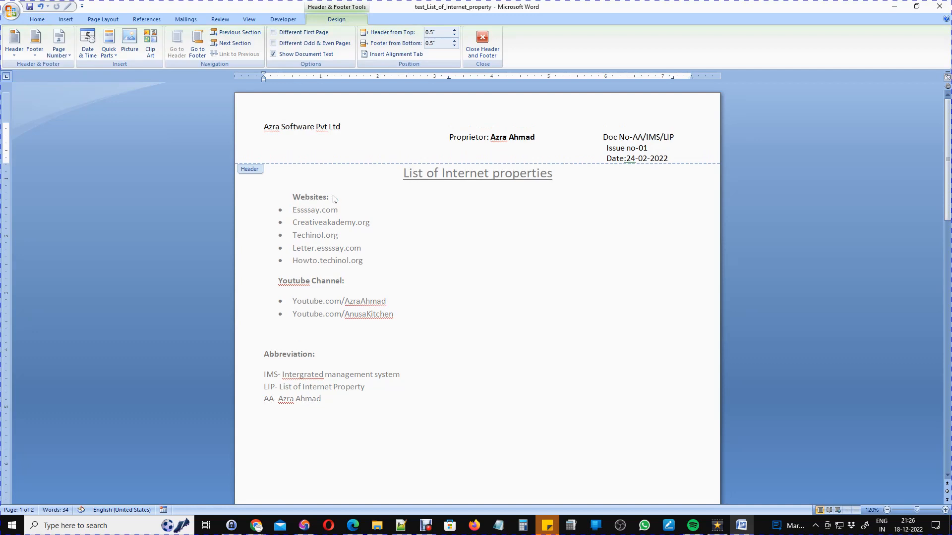
pyautogui.write('Address:')
pyautogui.press('Return')
pyautogui.write('e')
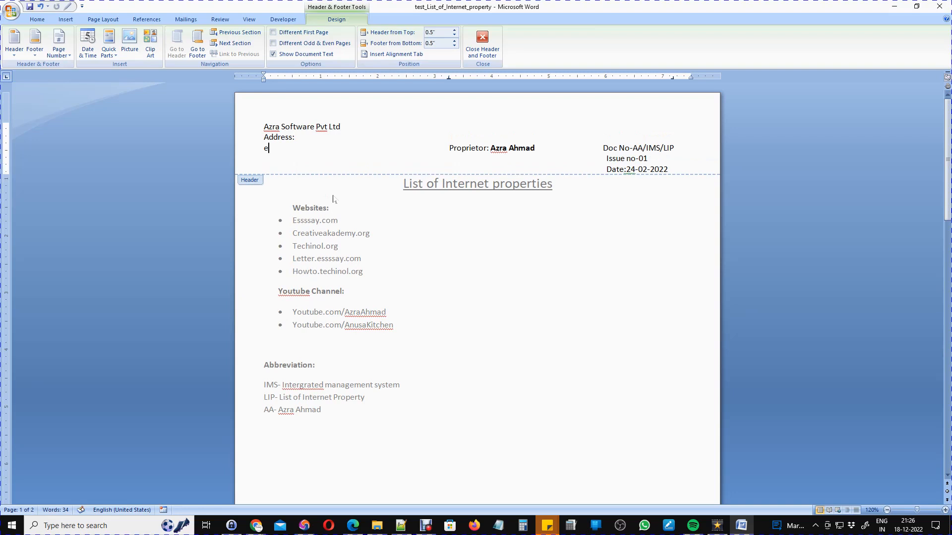
pyautogui.write('mail:xxx@gmail.com')
pyautogui.press('Return')
pyautogui.write('F')
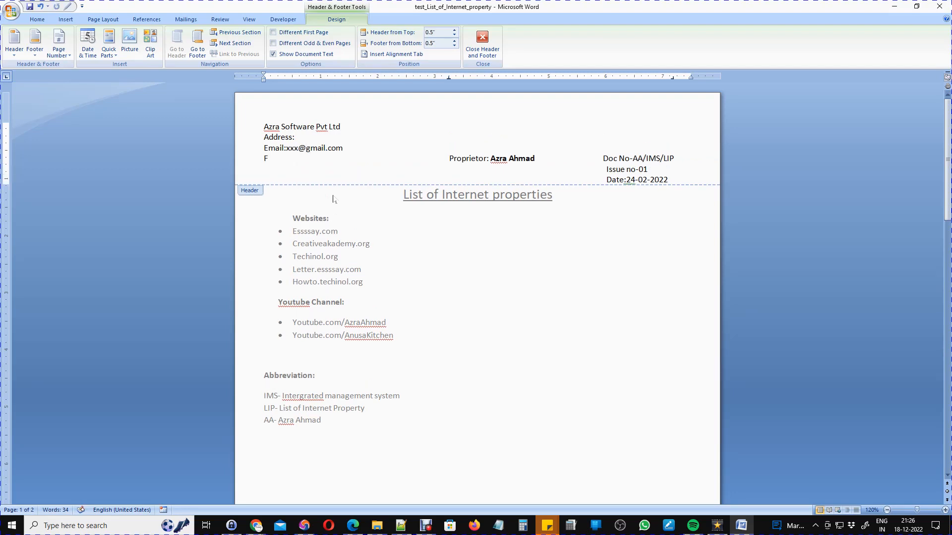
pyautogui.write('AX:')
# Move the Doc No, Issue no and Date block beside the company name.
pyautogui.doubleClick(466, 158)
pyautogui.click(499, 158)
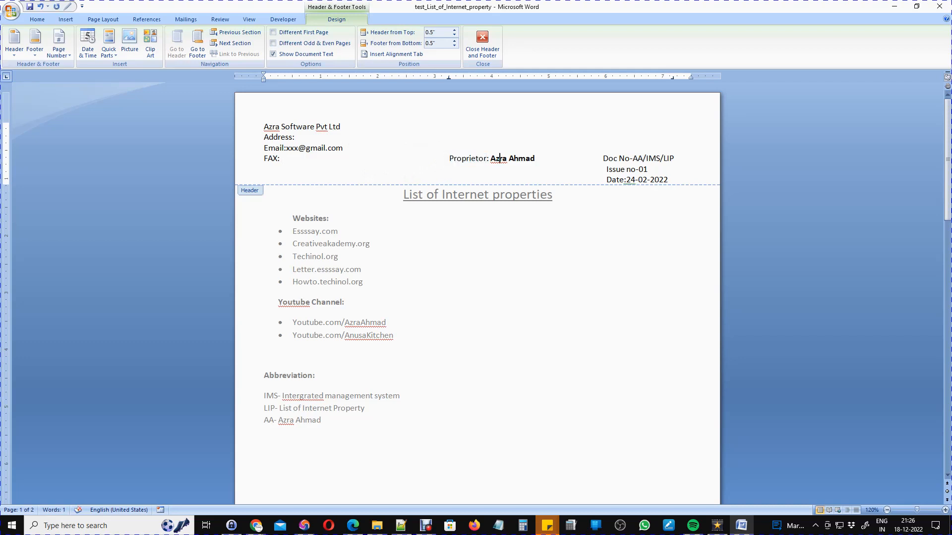
pyautogui.click(456, 158)
pyautogui.click(609, 158)
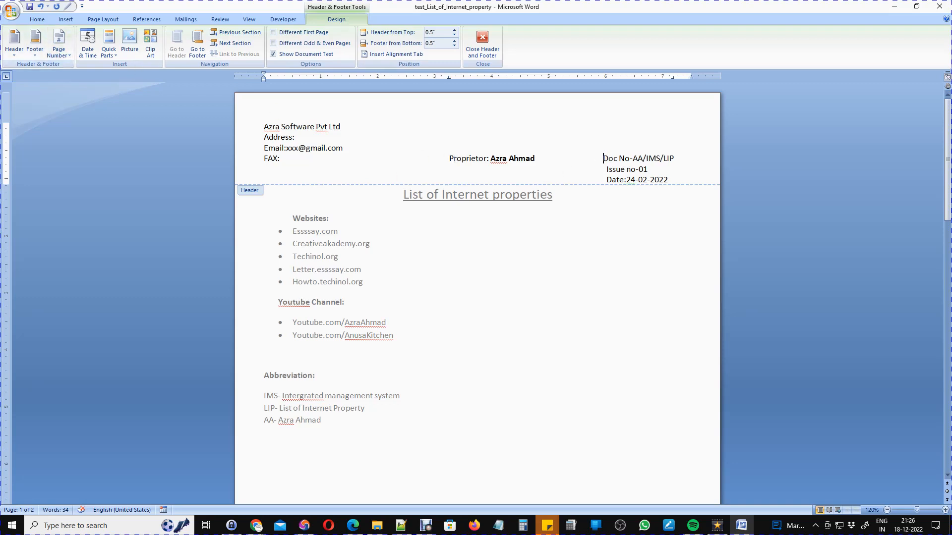
pyautogui.moveTo(604, 158); pyautogui.dragTo(668, 179)
pyautogui.hotkey('ctrl', 'c')
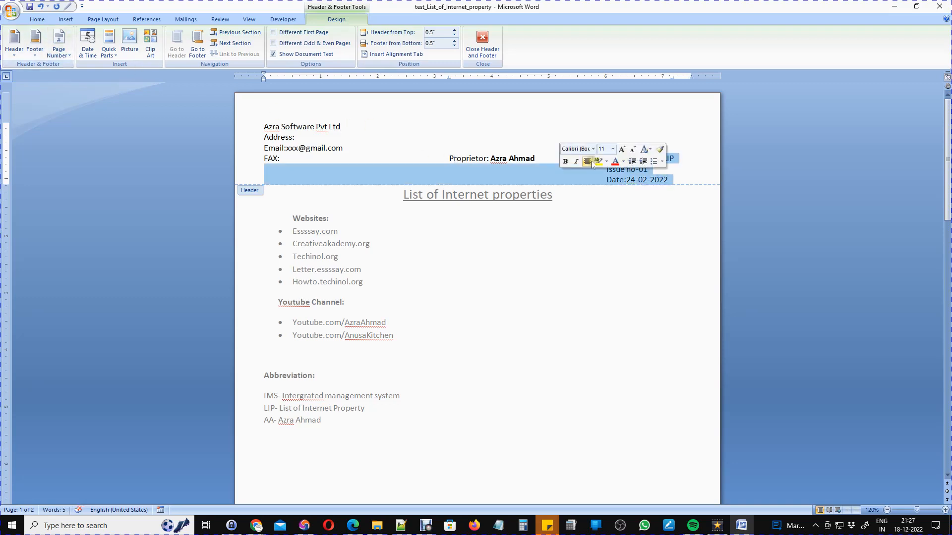
pyautogui.press('Delete')
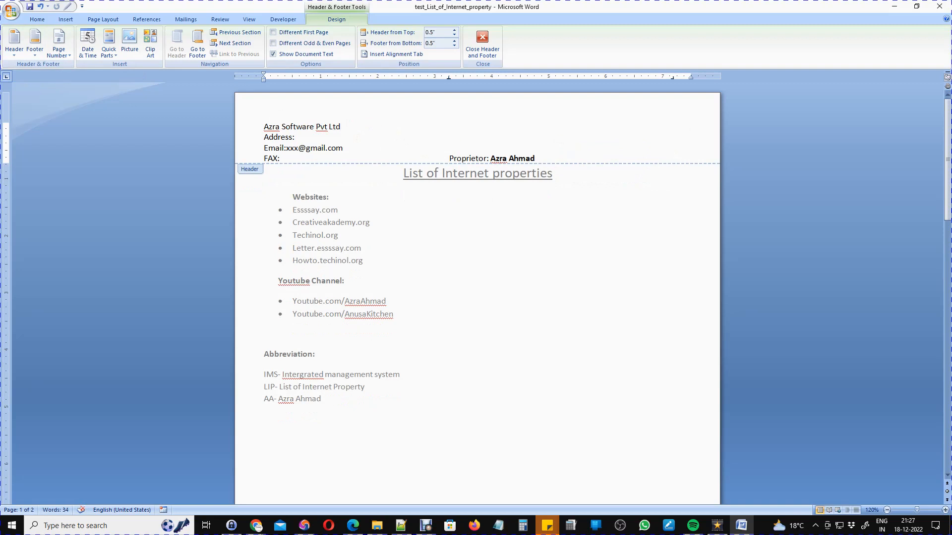
pyautogui.hotkey('ctrl', 'v')
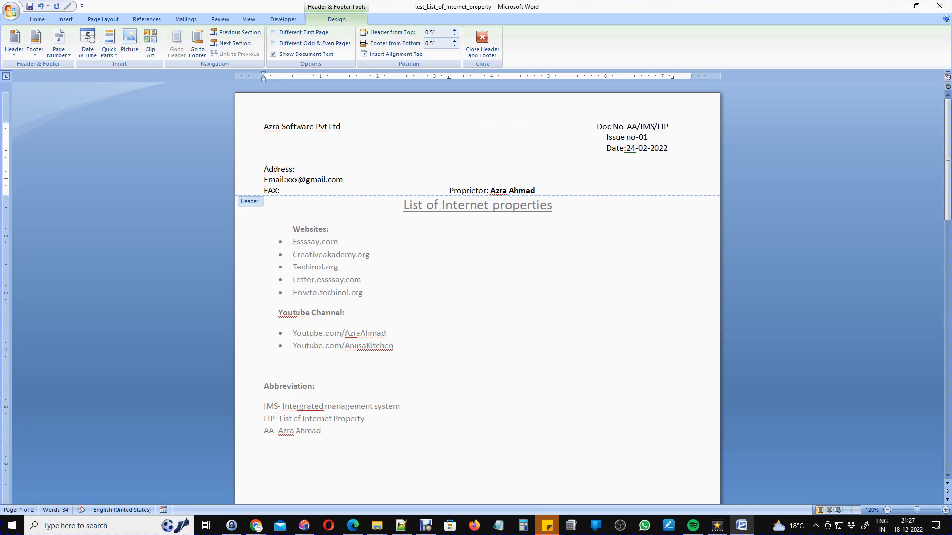
# Push Doc No to the right and tidy the Address: line beneath it.
pyautogui.click(265, 155)
pyautogui.press('BackSpace')
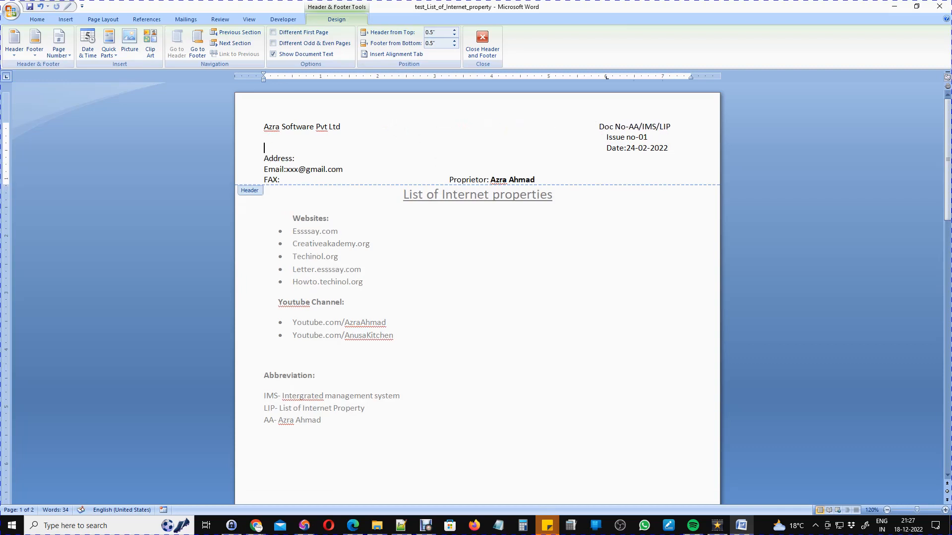
pyautogui.press('Delete')
pyautogui.press('BackSpace')
pyautogui.press('BackSpace')
pyautogui.press('BackSpace')
pyautogui.press('BackSpace')
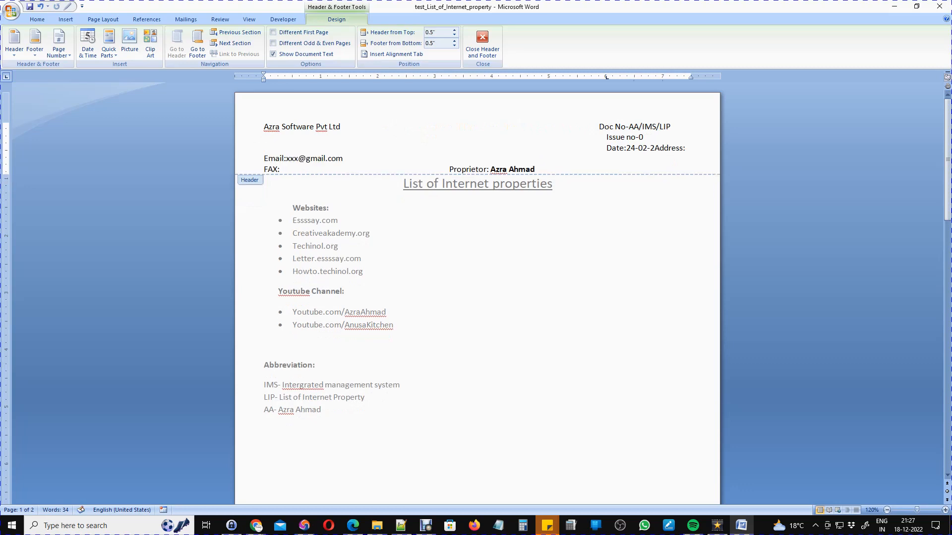
pyautogui.press('Return')
pyautogui.click(316, 154)
pyautogui.hotkey('shift', 'Home')
pyautogui.press('BackSpace')
pyautogui.press('BackSpace')
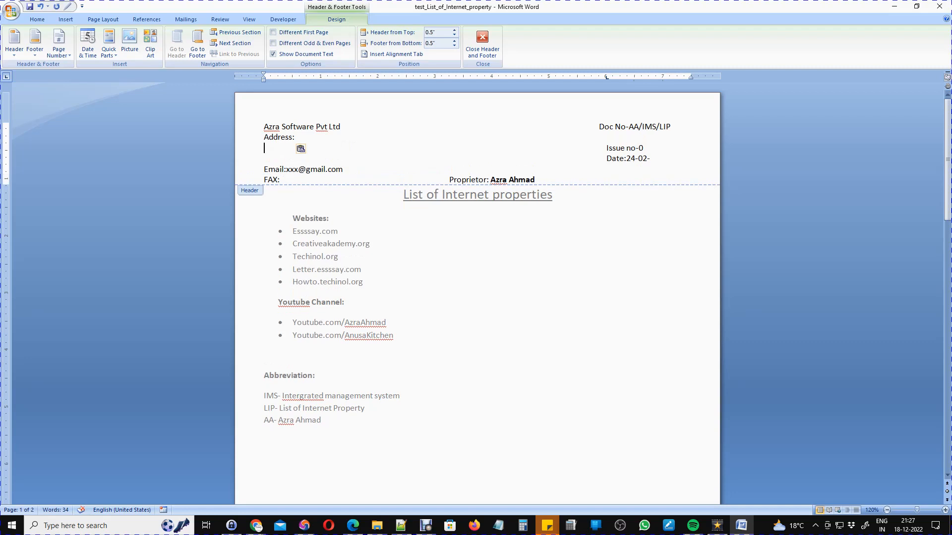
# Move the Issue no-0 text onto the Address line.
pyautogui.moveTo(606, 147); pyautogui.dragTo(644, 148)
pyautogui.hotkey('ctrl', 'x')
pyautogui.click(344, 137)
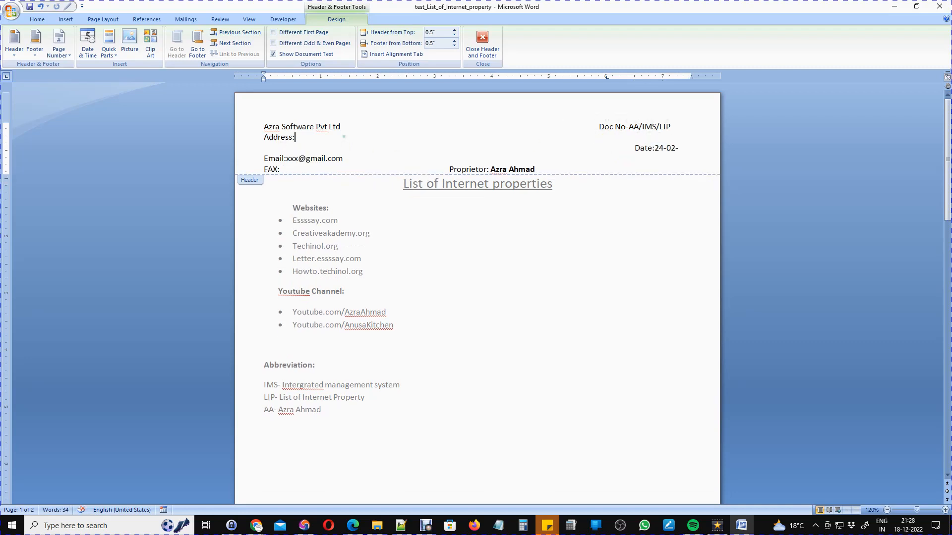
pyautogui.hotkey('ctrl', 'v')
# Move the Email line above the Date line, undoing the duplicate paste.
pyautogui.click(264, 158)
pyautogui.moveTo(264, 158); pyautogui.dragTo(616, 158)
pyautogui.click(264, 157)
pyautogui.press('BackSpace')
pyautogui.press('Return')
pyautogui.moveTo(264, 159); pyautogui.dragTo(349, 158)
pyautogui.hotkey('ctrl', 'x')
pyautogui.click(316, 147)
pyautogui.hotkey('ctrl', 'v')
pyautogui.click(272, 159)
pyautogui.hotkey('ctrl', 'v')
pyautogui.hotkey('ctrl', 'z')
# Move FAX: to the Date line's start and put Date:24-02 beside the email address.
pyautogui.moveTo(281, 170); pyautogui.dragTo(250, 168)
pyautogui.hotkey('ctrl', 'x')
pyautogui.click(265, 158)
pyautogui.hotkey('ctrl', 'v')
pyautogui.click(632, 157)
pyautogui.moveTo(635, 157); pyautogui.dragTo(680, 158)
pyautogui.hotkey('ctrl', 'x')
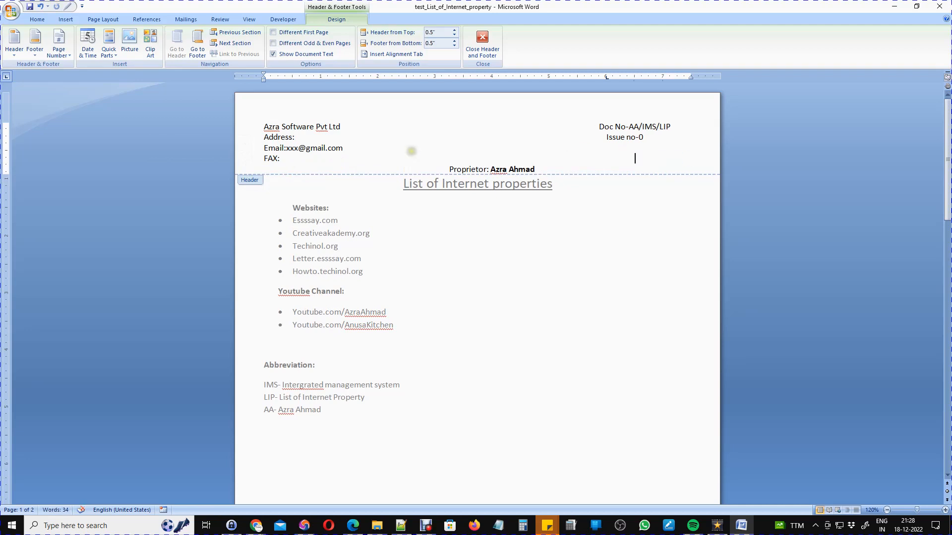
pyautogui.click(412, 150)
pyautogui.doubleClick(613, 150)
pyautogui.hotkey('ctrl', 'v')
pyautogui.click(607, 149)
pyautogui.press('BackSpace')
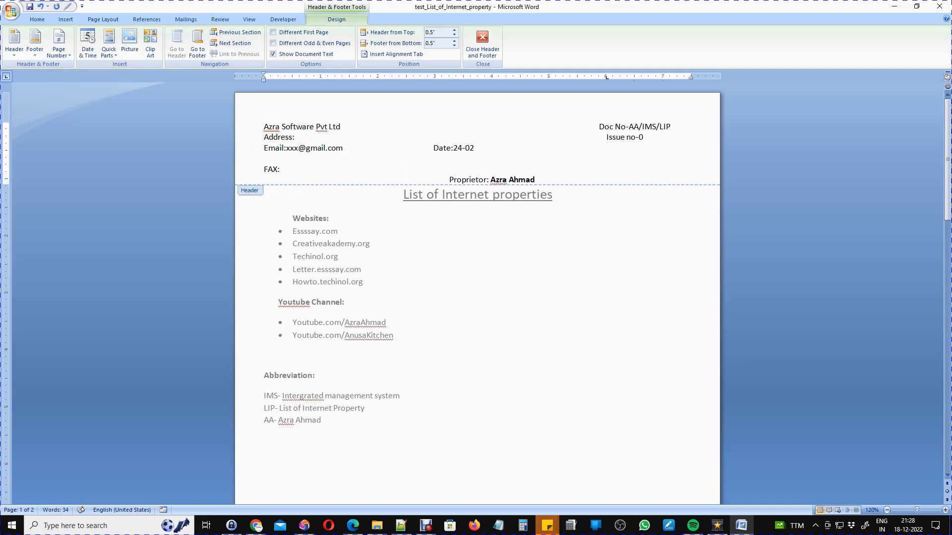
# Move the FAX: label up one line, shifting the Date further right.
pyautogui.moveTo(281, 170); pyautogui.dragTo(263, 169)
pyautogui.hotkey('ctrl', 'x')
pyautogui.click(264, 159)
pyautogui.hotkey('ctrl', 'v')
# Move the Proprietor line onto the header's top row and remove its extra leading spaces.
pyautogui.click(585, 148)
pyautogui.moveTo(536, 180); pyautogui.dragTo(449, 180)
pyautogui.hotkey('ctrl', 'x')
pyautogui.hotkey('ctrl', 'v')
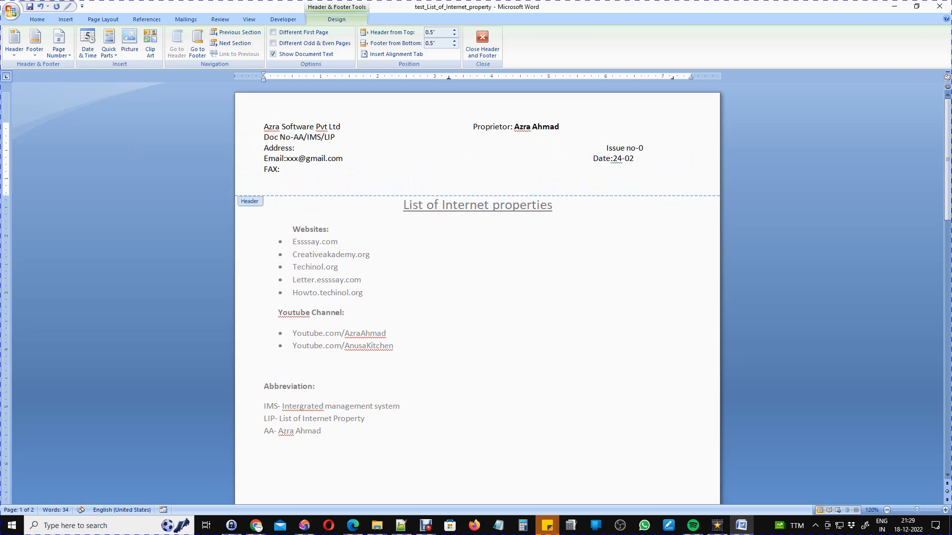
pyautogui.click(465, 127)
pyautogui.press('BackSpace')
pyautogui.press('BackSpace')
pyautogui.press('BackSpace')
pyautogui.press('BackSpace')
pyautogui.press('BackSpace')
pyautogui.press('BackSpace')
pyautogui.press('BackSpace')
pyautogui.press('BackSpace')
pyautogui.press('BackSpace')
pyautogui.press('BackSpace')
pyautogui.press('BackSpace')
pyautogui.press('BackSpace')
pyautogui.press('BackSpace')
pyautogui.press('BackSpace')
pyautogui.press('BackSpace')
pyautogui.press('BackSpace')
pyautogui.press('BackSpace')
pyautogui.press('BackSpace')
pyautogui.press('BackSpace')
pyautogui.press('BackSpace')
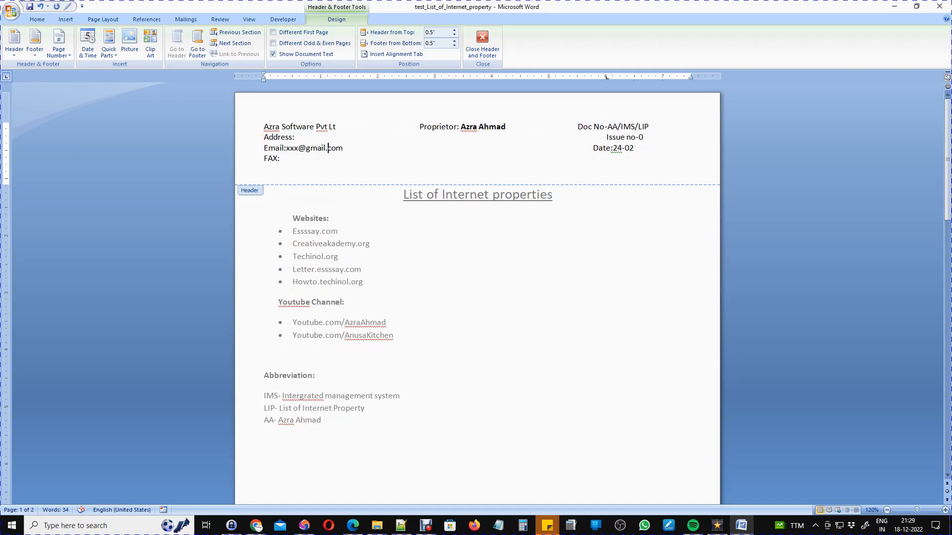
# Delete the empty last line of the header below FAX:.
pyautogui.click(435, 182)
pyautogui.press('BackSpace')
pyautogui.press('Up')
pyautogui.press('Down')
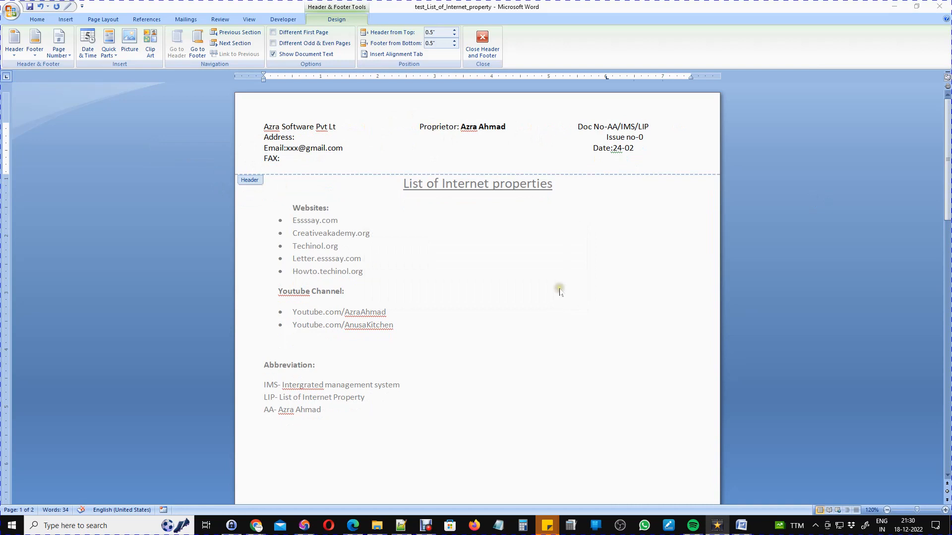
# Make the header's right column read Issue no-01 and Date:24-02-2022, then close the header.
pyautogui.click(38, 19)
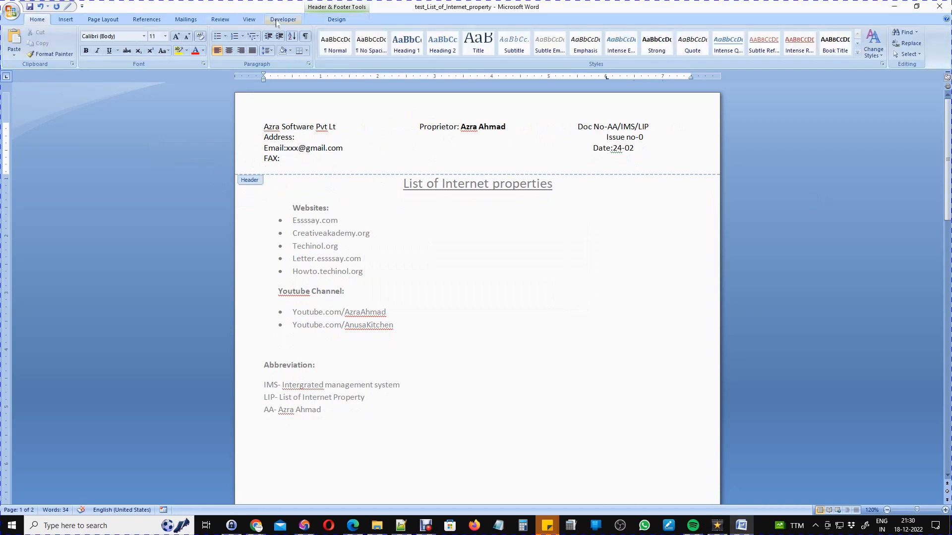
pyautogui.click(103, 19)
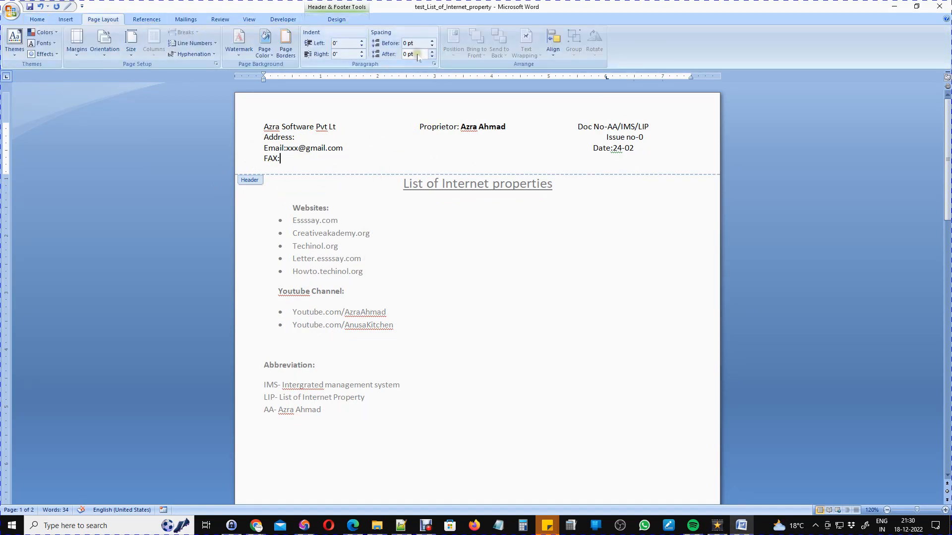
pyautogui.doubleClick(315, 176)
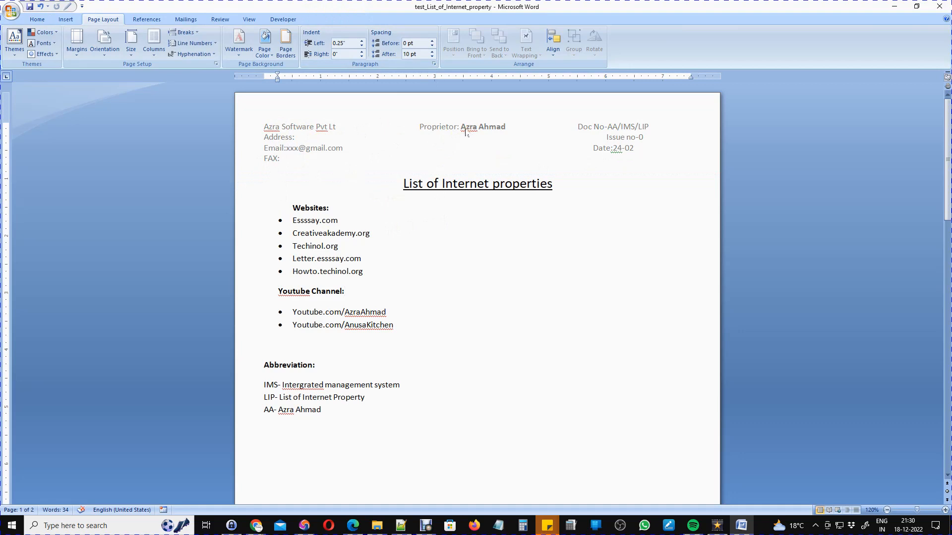
pyautogui.doubleClick(621, 137)
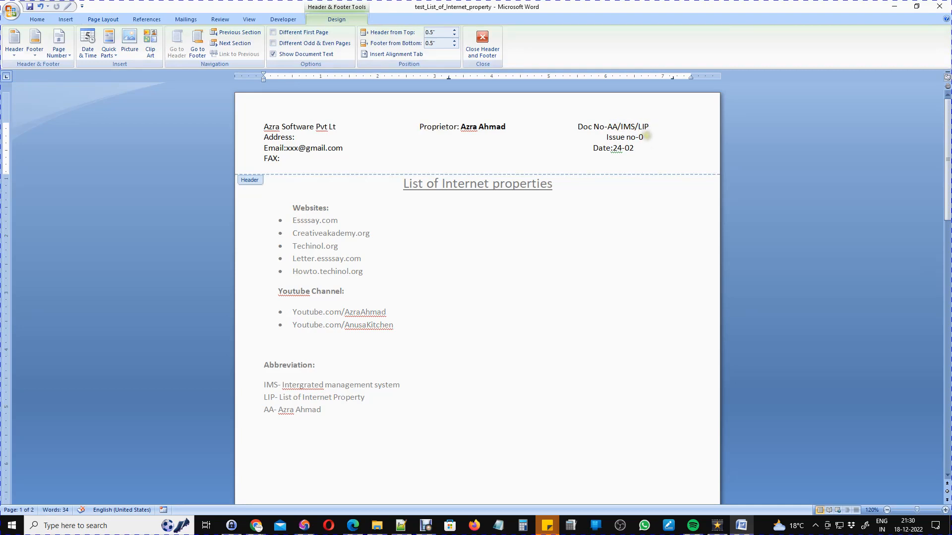
pyautogui.hotkey('ctrl', 'z')
pyautogui.press('End')
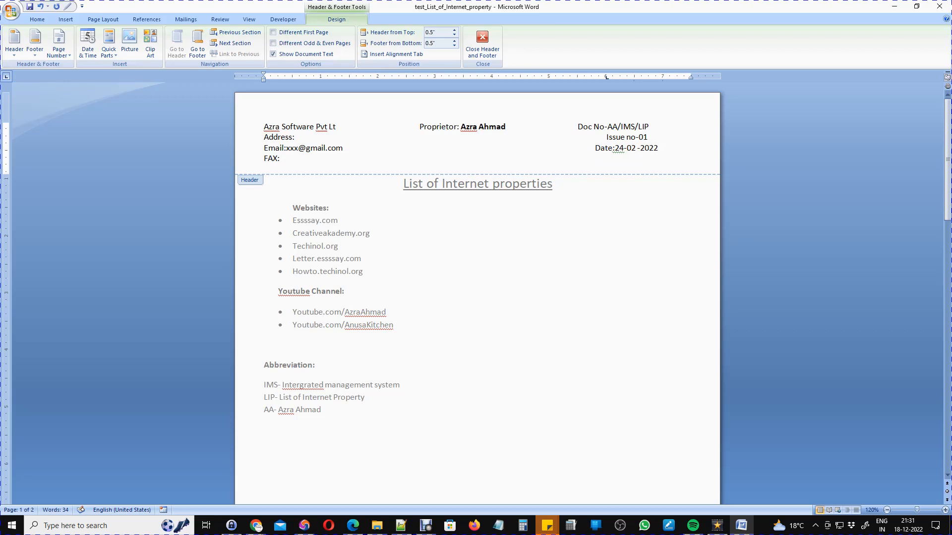
pyautogui.doubleClick(547, 207)
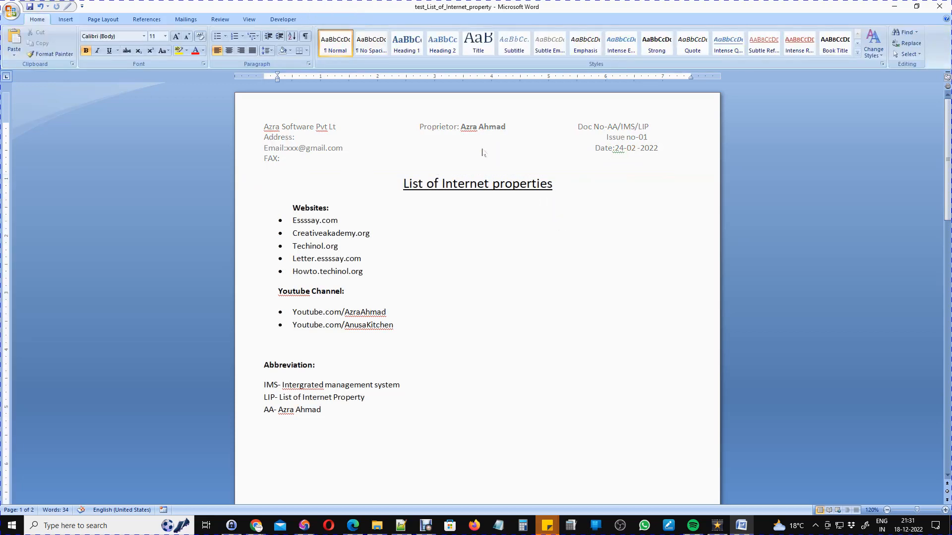
pyautogui.scroll(-1, 451, 153)
pyautogui.scroll(1, 420, 212)
# Reopen the header and start inserting a picture from the FunnelsBot folder on drive E.
pyautogui.doubleClick(305, 156)
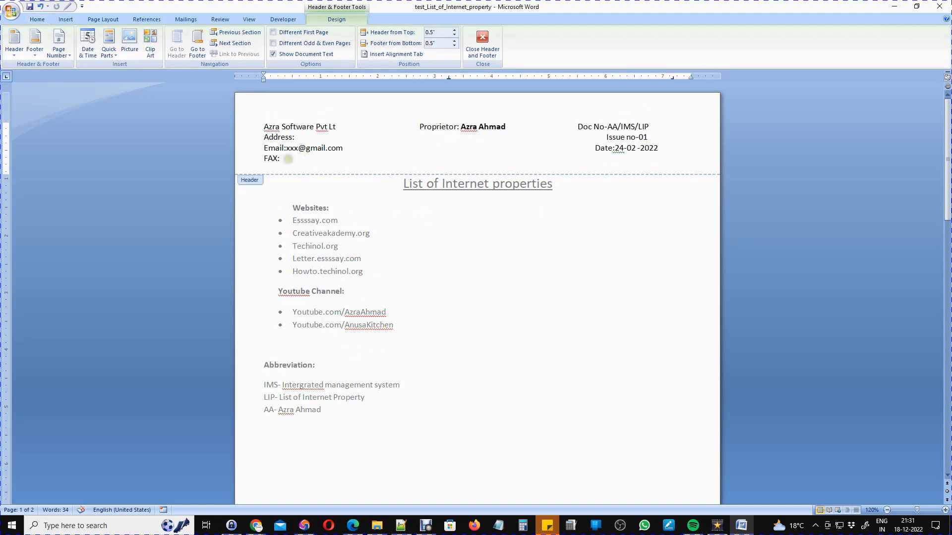
pyautogui.click(130, 50)
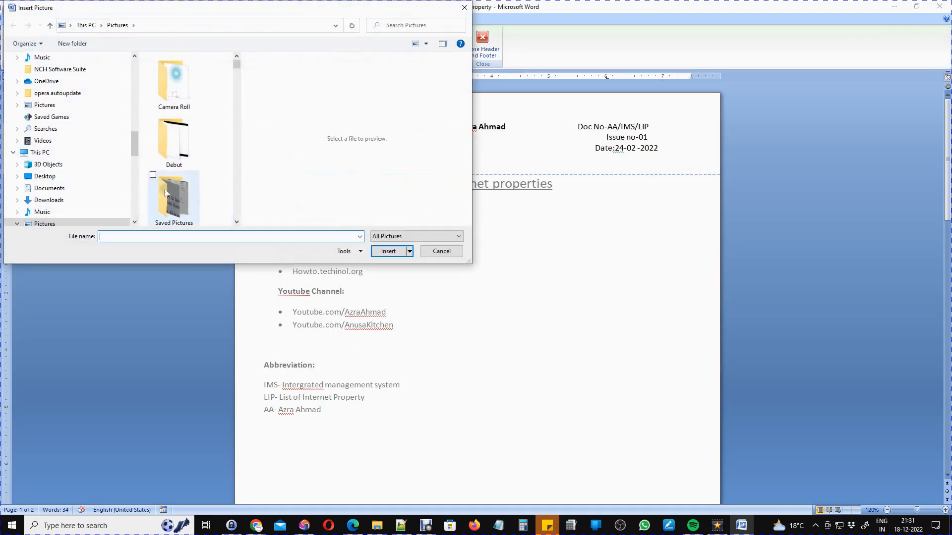
pyautogui.scroll(5, 82, 151)
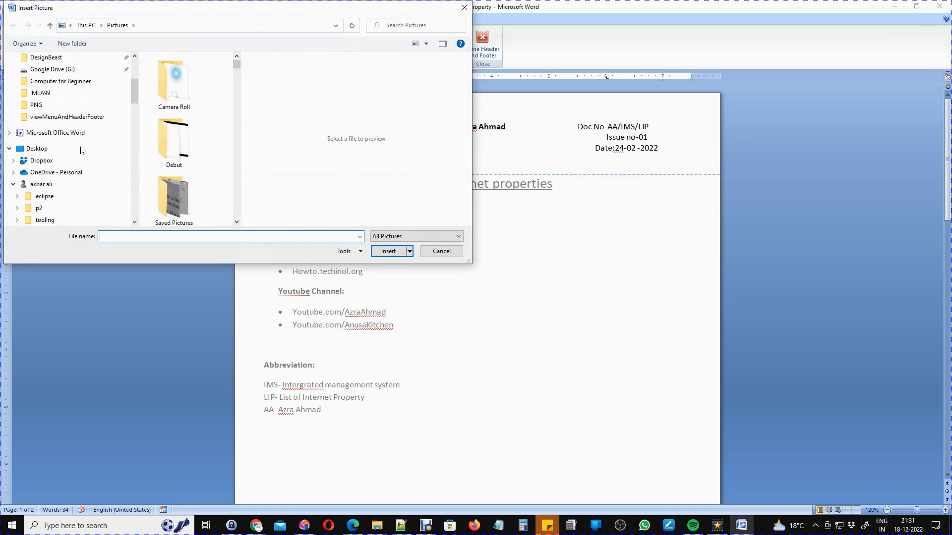
pyautogui.scroll(3, 65, 131)
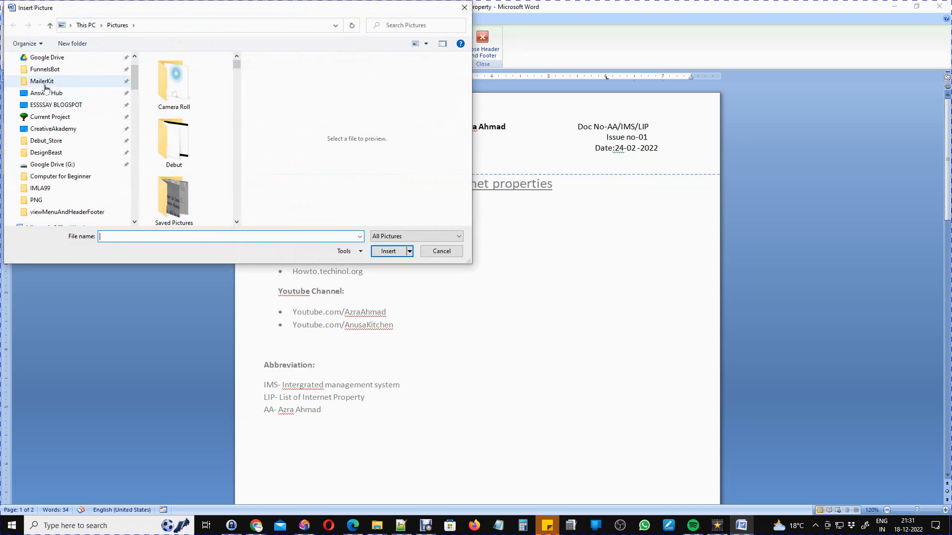
pyautogui.click(45, 70)
# Insert the 14Tr picture from 100 Transparent PNG\99+ Transparent PNG's, then leave the header.
pyautogui.click(199, 125)
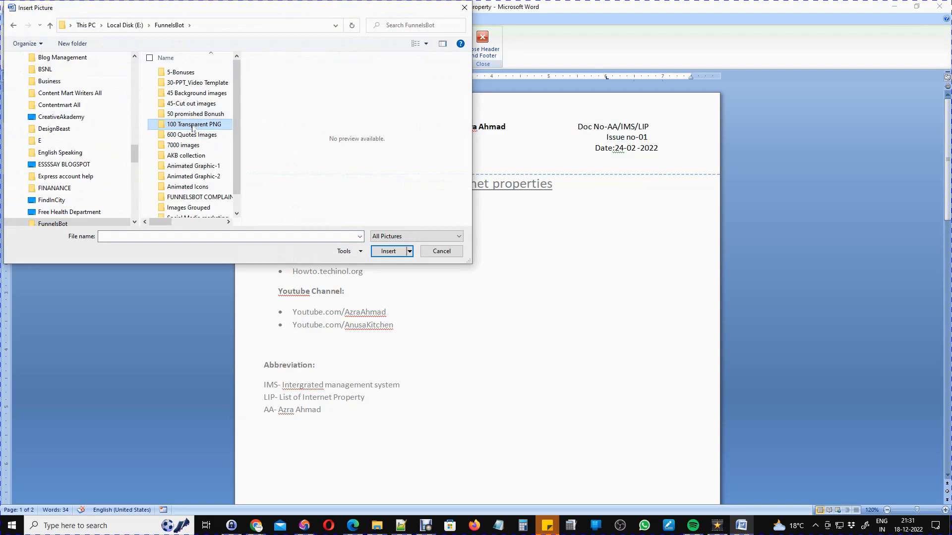
pyautogui.doubleClick(192, 127)
pyautogui.click(179, 74)
pyautogui.doubleClick(179, 76)
pyautogui.scroll(-5, 175, 149)
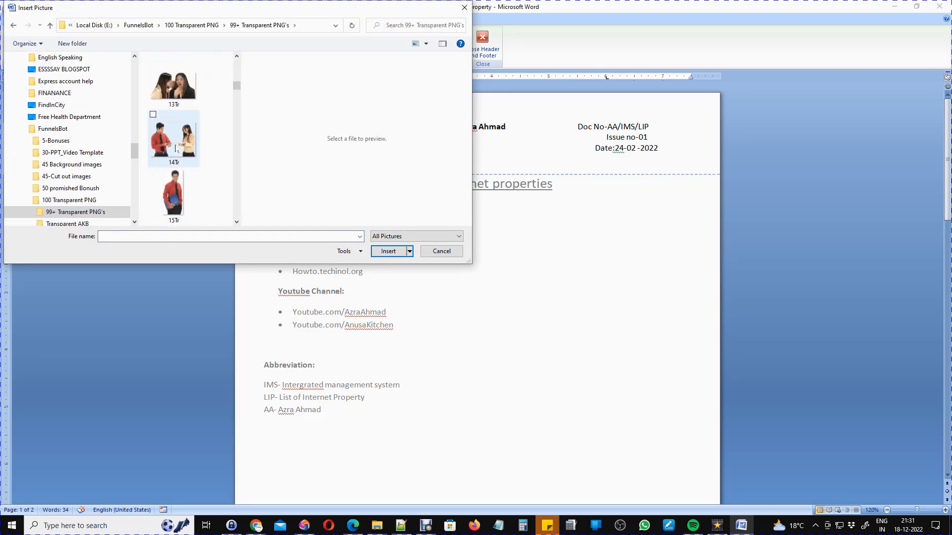
pyautogui.click(176, 149)
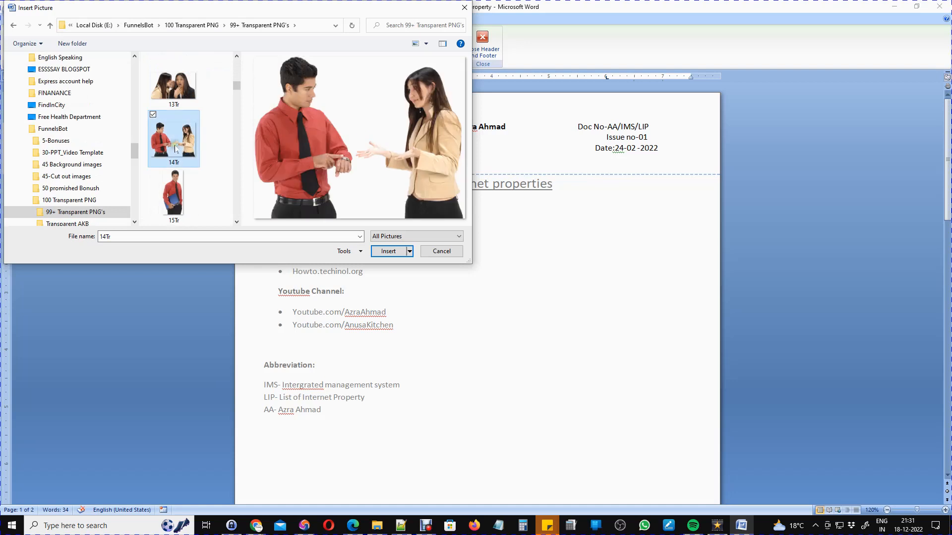
pyautogui.click(389, 251)
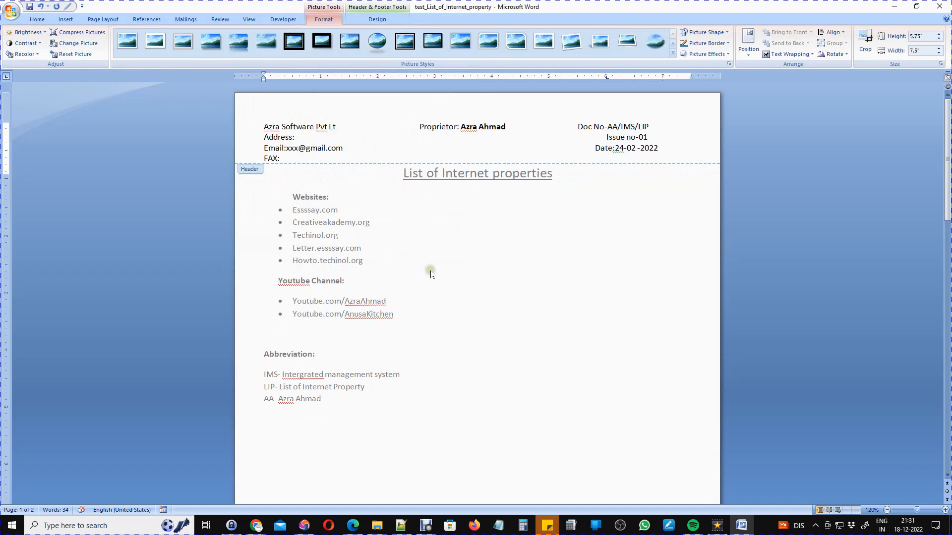
pyautogui.scroll(-4, 422, 311)
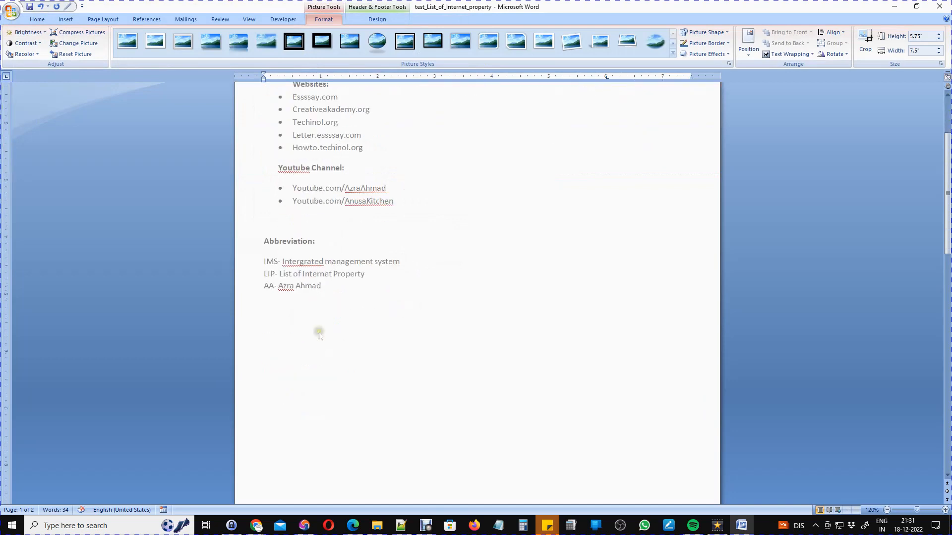
pyautogui.doubleClick(310, 331)
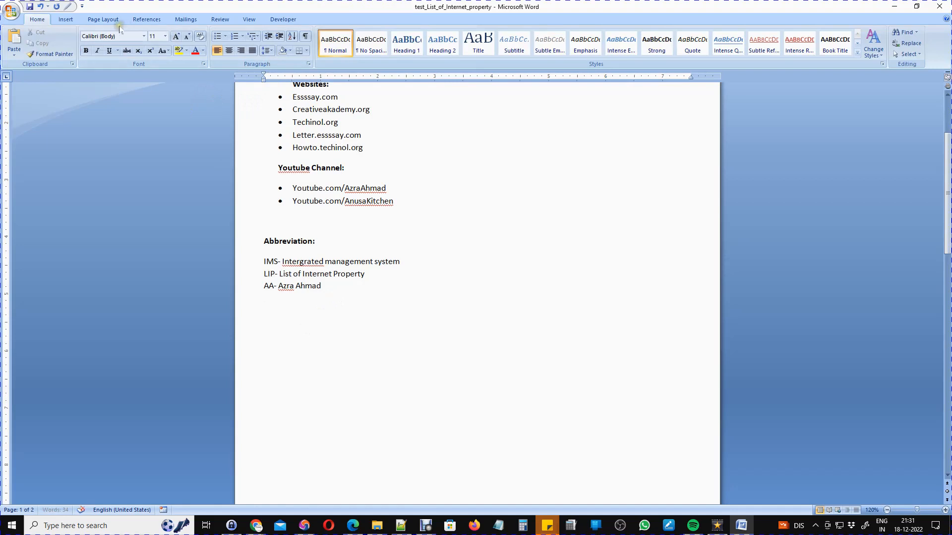
pyautogui.click(66, 20)
# Insert the 14Tr two-people picture into the body below the abbreviations.
pyautogui.click(115, 58)
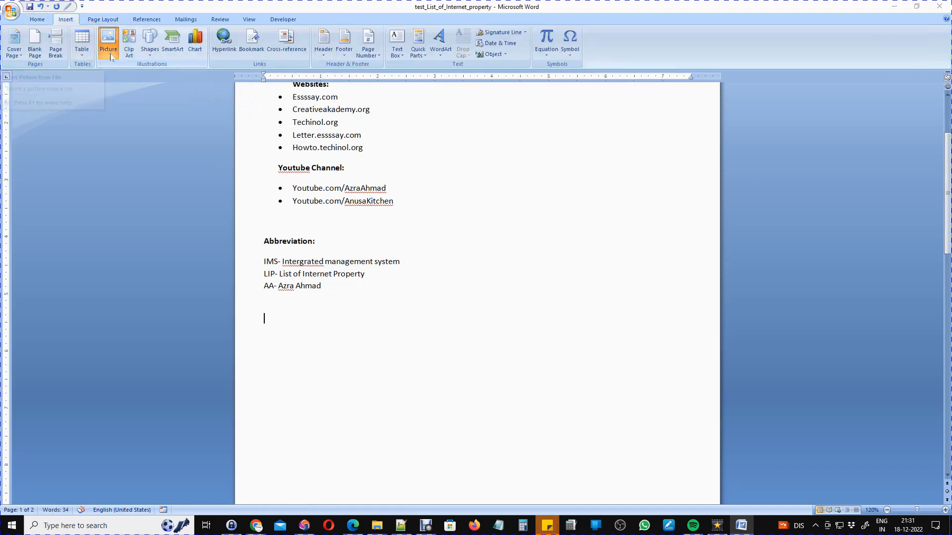
pyautogui.scroll(-5, 174, 158)
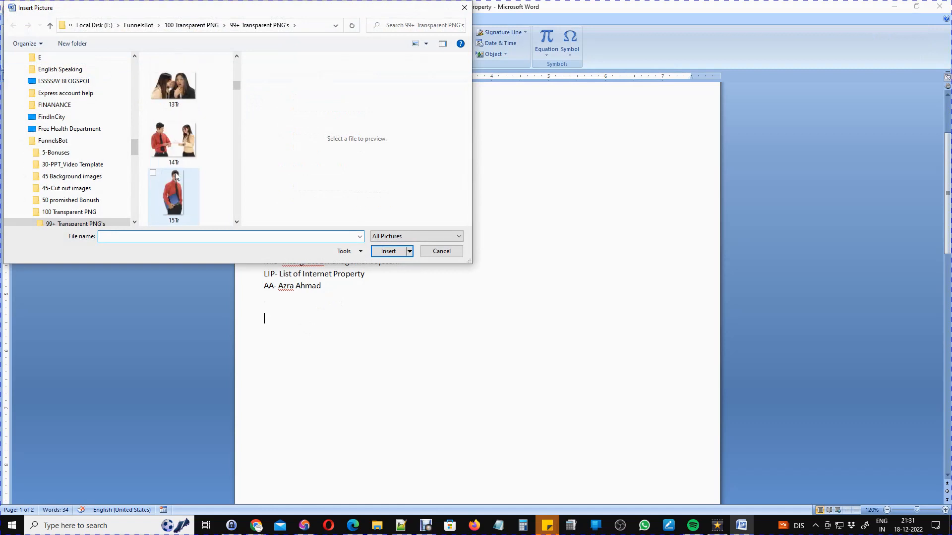
pyautogui.click(177, 150)
pyautogui.doubleClick(177, 150)
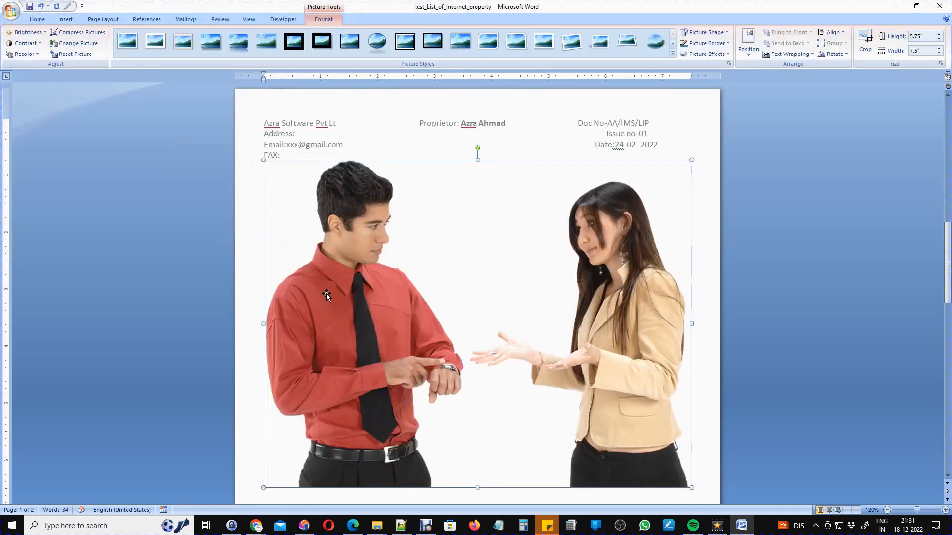
# Shrink the body picture to about 0.9" by 1.17".
pyautogui.moveTo(264, 163); pyautogui.dragTo(484, 340)
pyautogui.scroll(-7, 440, 311)
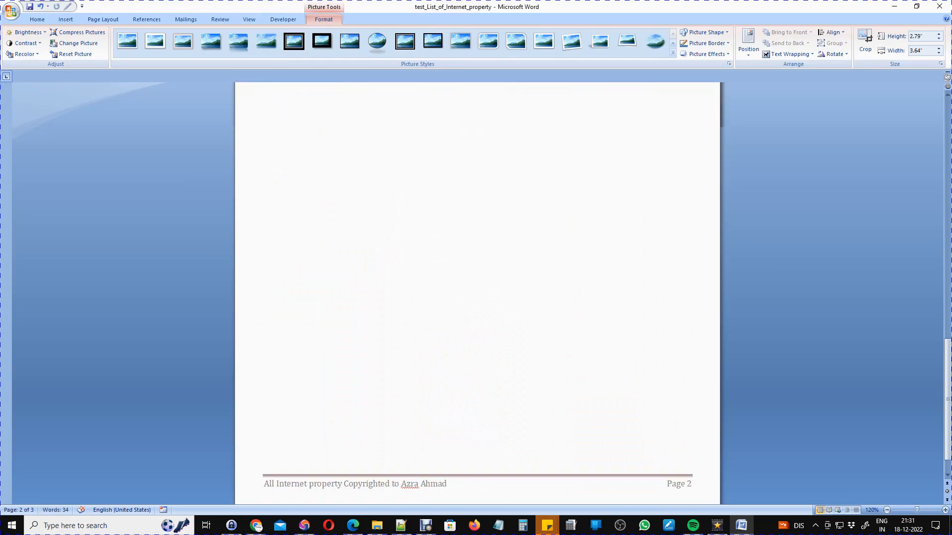
pyautogui.scroll(8, 441, 311)
pyautogui.scroll(12, 466, 383)
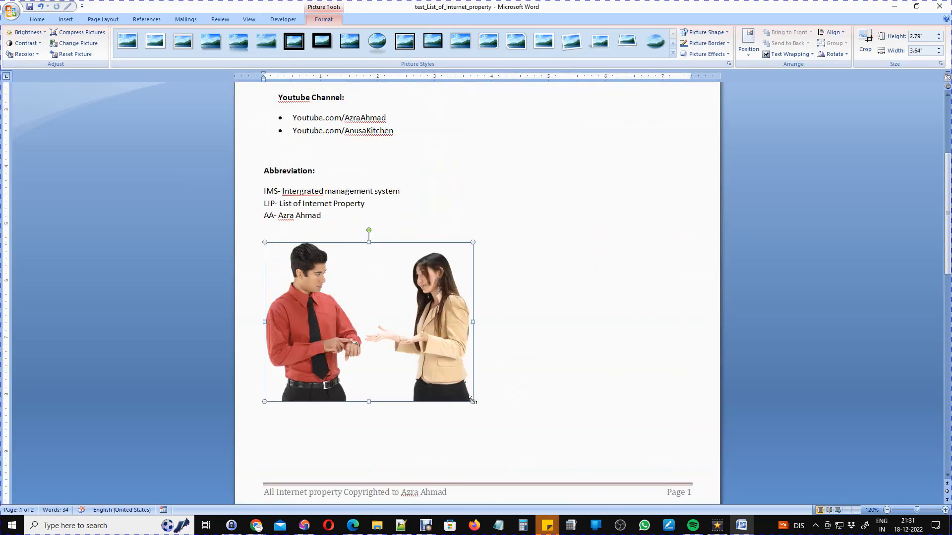
pyautogui.moveTo(345, 317); pyautogui.dragTo(332, 293)
pyautogui.click(298, 308)
pyautogui.click(300, 274)
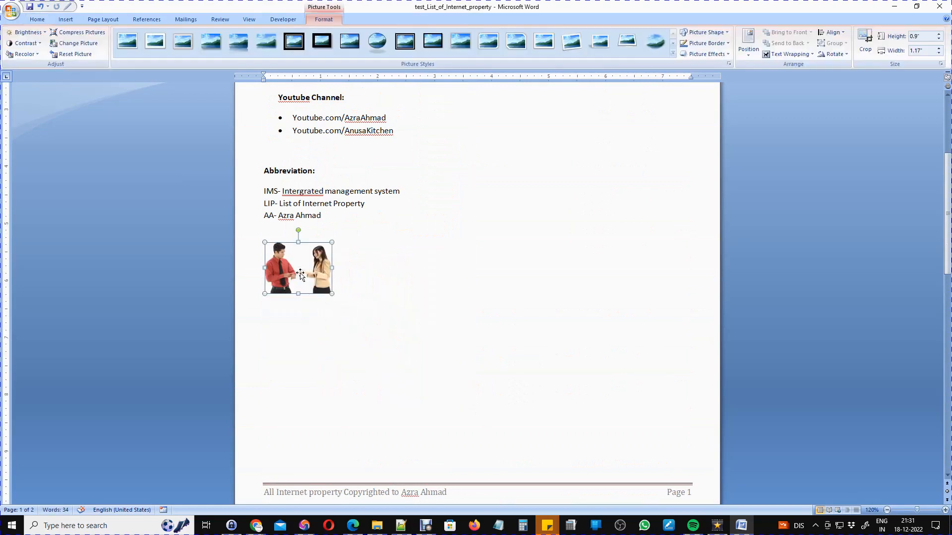
pyautogui.scroll(5, 300, 274)
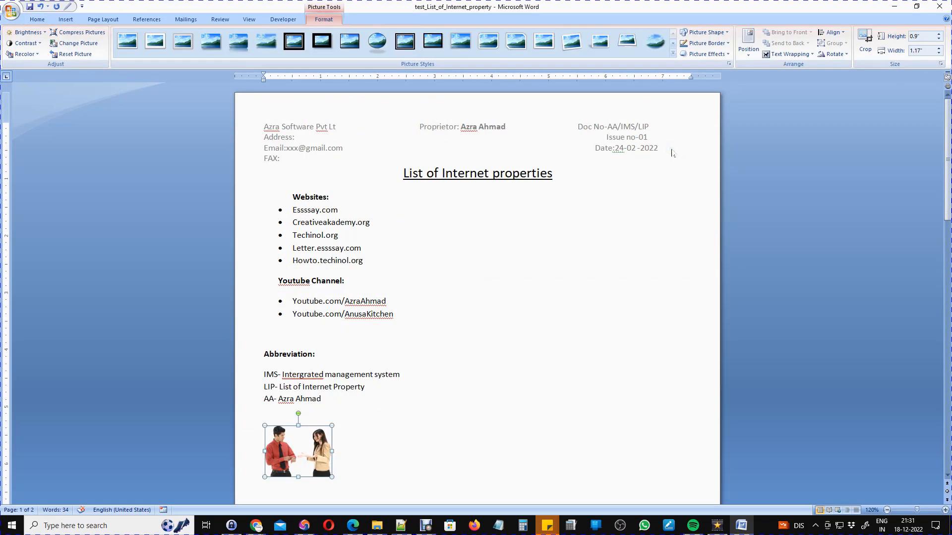
# Paste a copy of the two-people picture into the header just above the FAX line and select it.
pyautogui.doubleClick(656, 145)
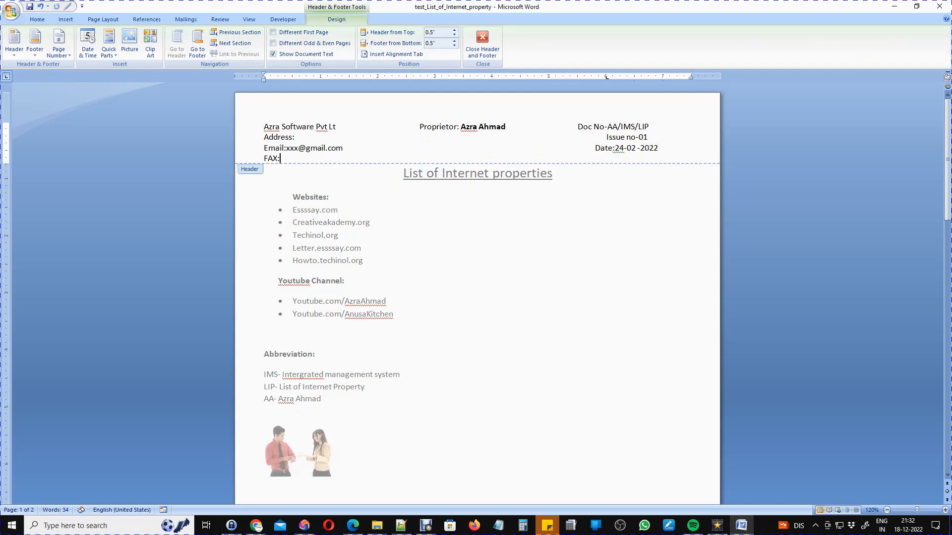
pyautogui.hotkey('ctrl', 'v')
pyautogui.click(320, 179)
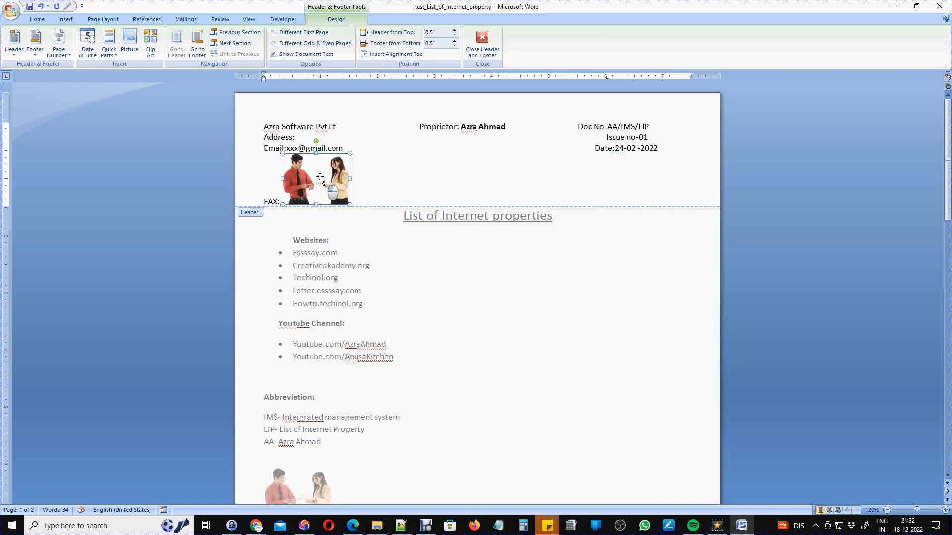
pyautogui.click(320, 178)
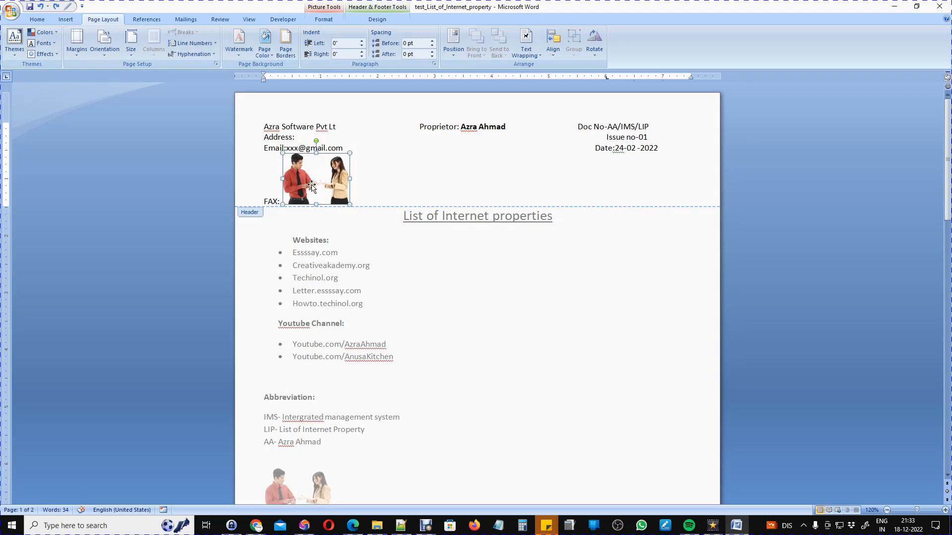
# Set the header picture's wrapping to Behind Text and move it upward.
pyautogui.click(535, 57)
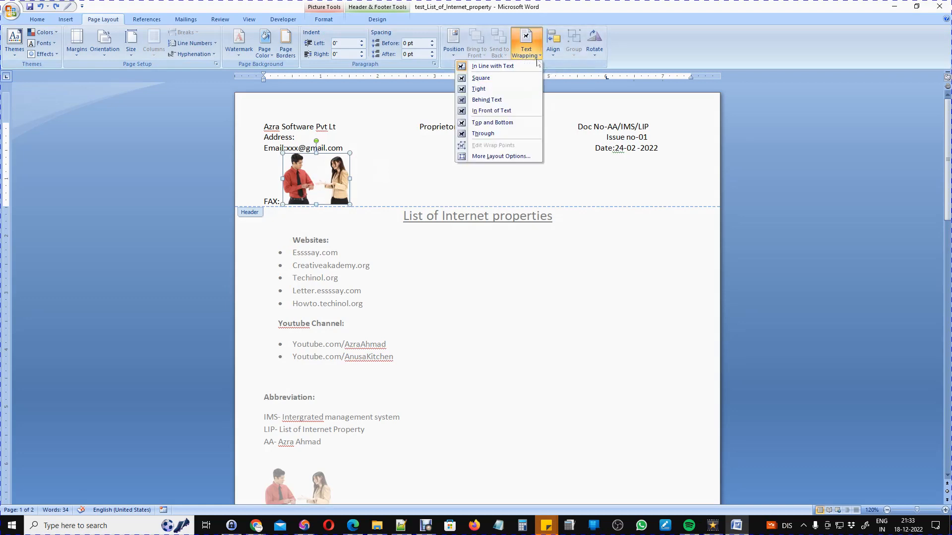
pyautogui.click(491, 101)
pyautogui.moveTo(328, 158); pyautogui.dragTo(395, 145)
pyautogui.click(395, 145)
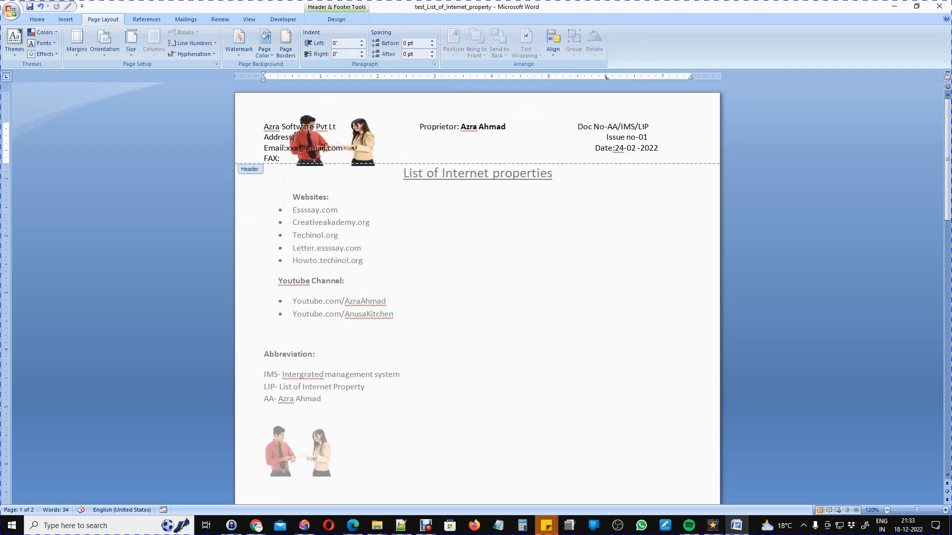
# Fit the picture between the company name and Proprietor, resizing its edges, then close the header.
pyautogui.click(362, 155)
pyautogui.moveTo(377, 139); pyautogui.dragTo(414, 142)
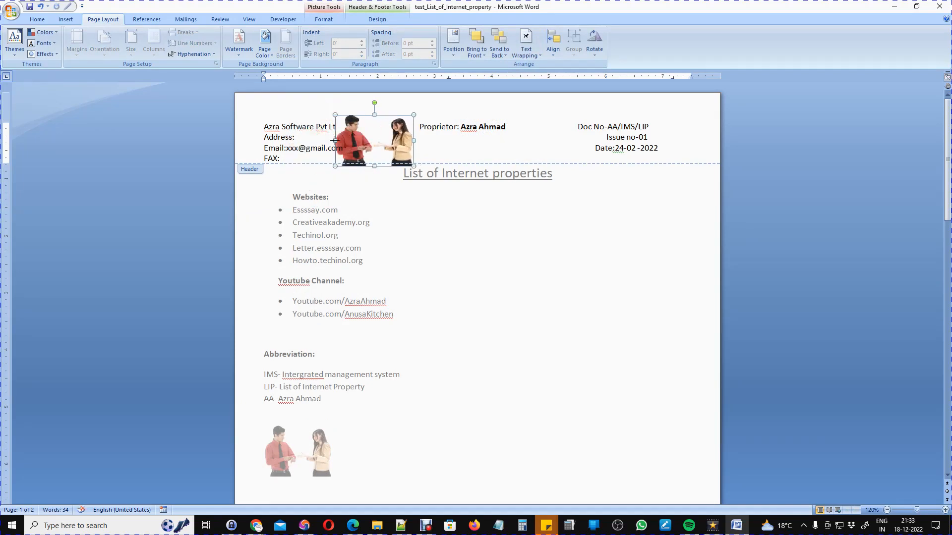
pyautogui.moveTo(337, 145); pyautogui.dragTo(344, 145)
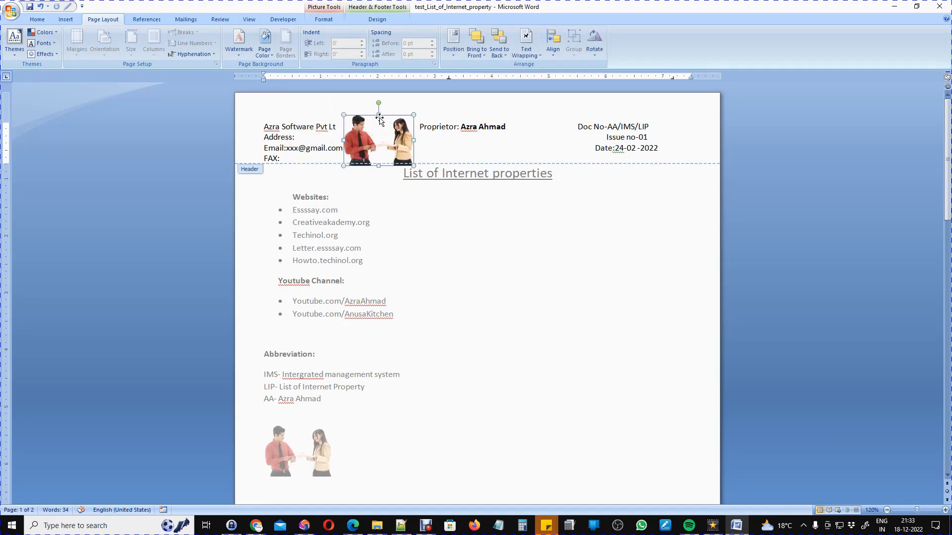
pyautogui.moveTo(379, 114); pyautogui.dragTo(378, 102)
pyautogui.moveTo(379, 166); pyautogui.dragTo(380, 151)
pyautogui.click(324, 148)
pyautogui.doubleClick(424, 262)
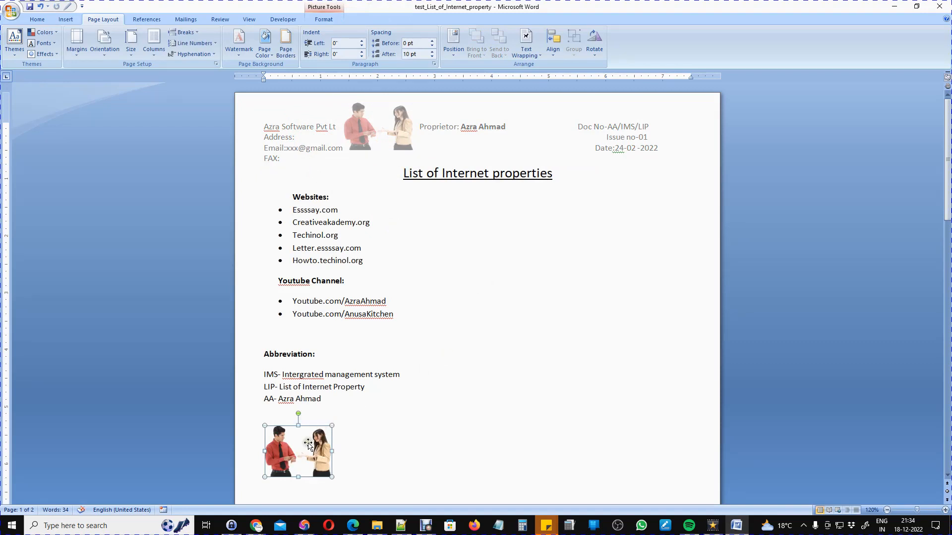
pyautogui.press('Delete')
pyautogui.scroll(-9, 443, 363)
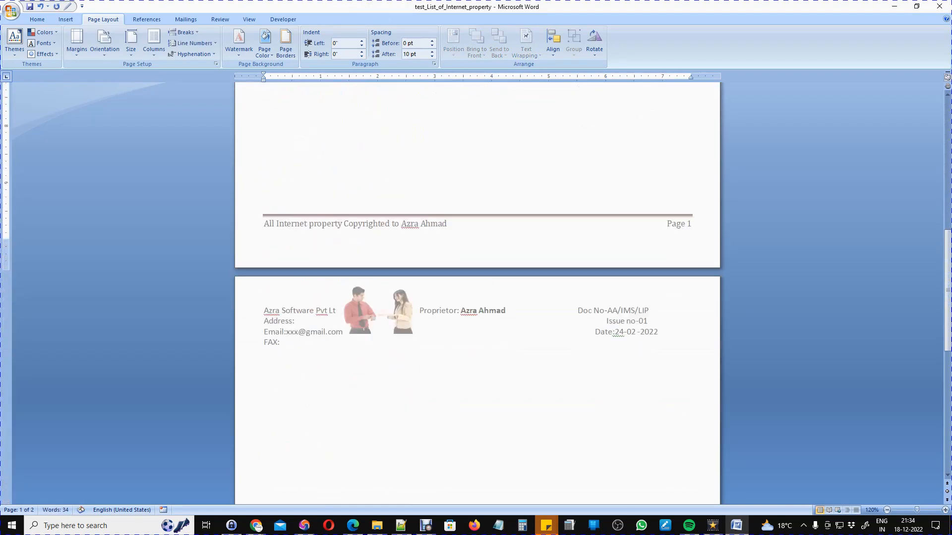
pyautogui.scroll(-6, 467, 312)
pyautogui.scroll(1, 467, 312)
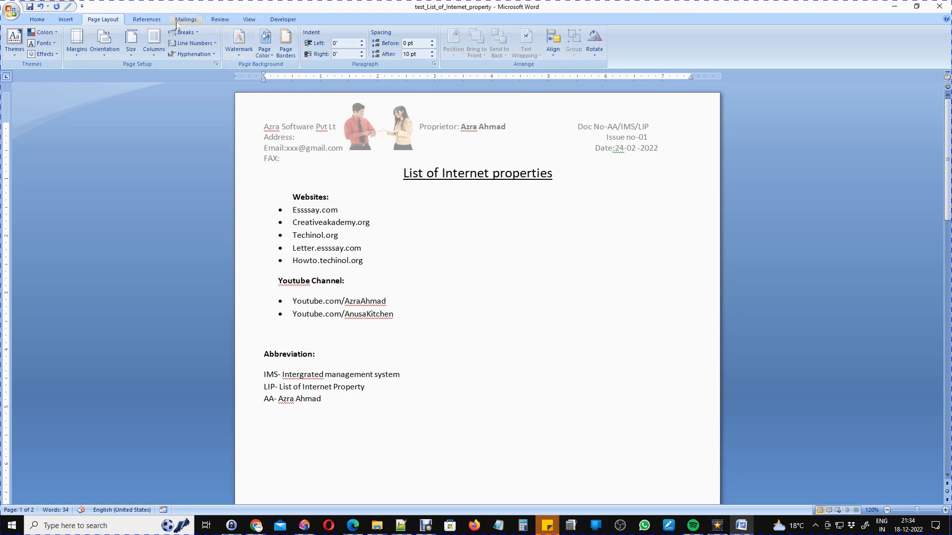
pyautogui.click(66, 21)
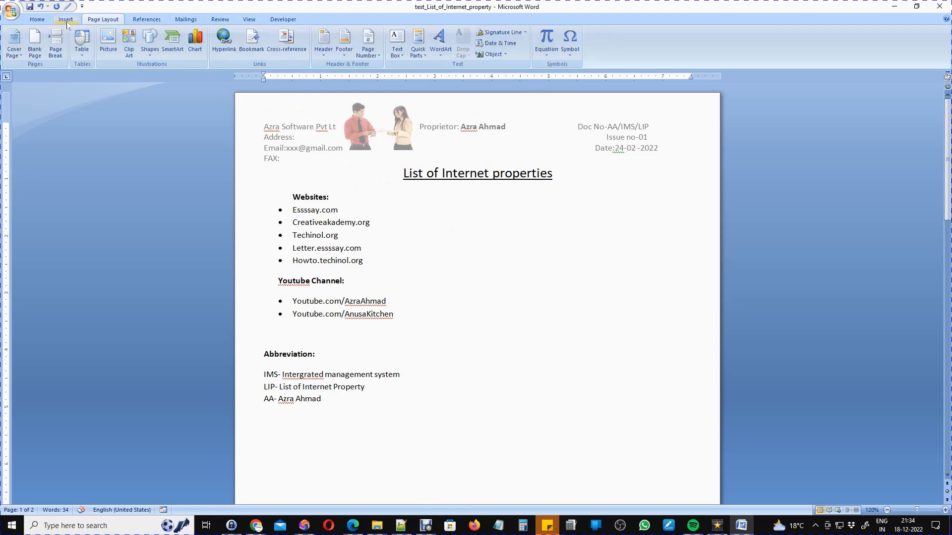
pyautogui.click(91, 22)
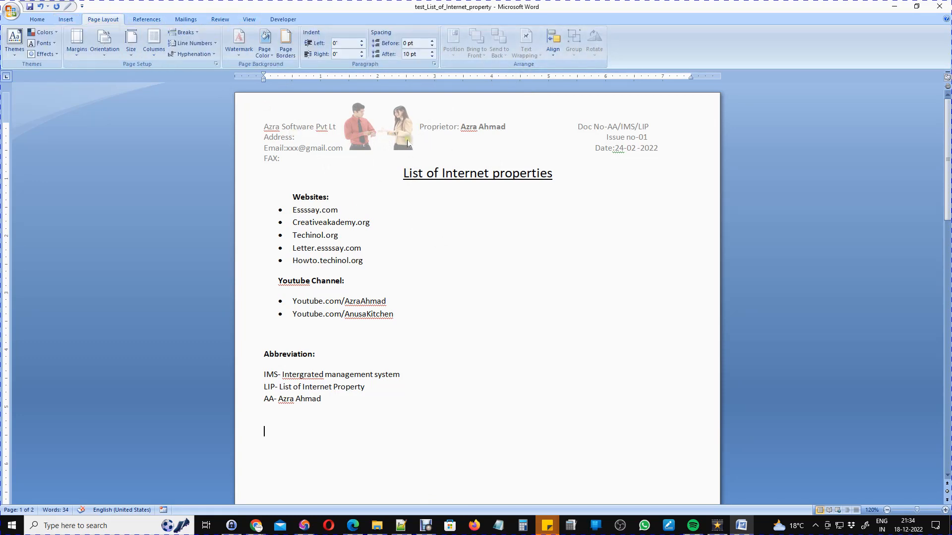
pyautogui.scroll(-9, 358, 278)
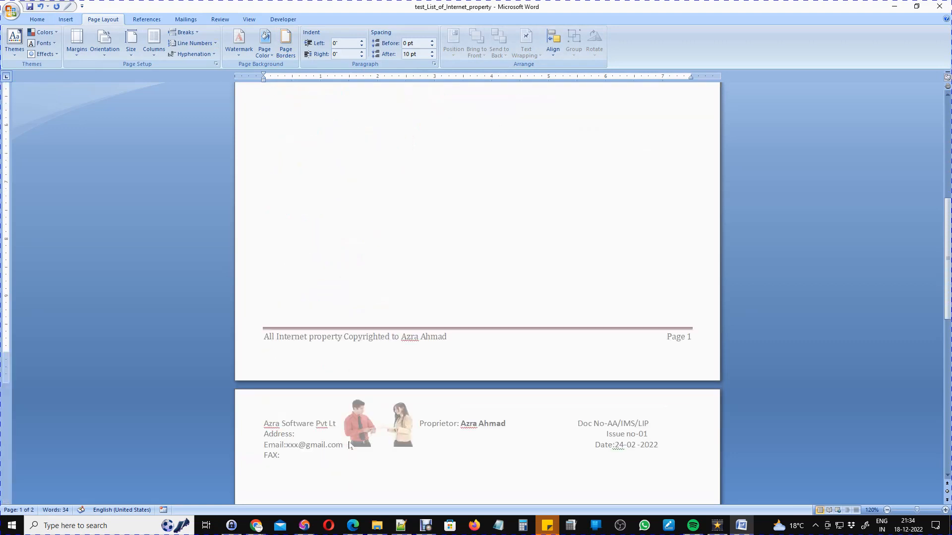
pyautogui.scroll(9, 359, 377)
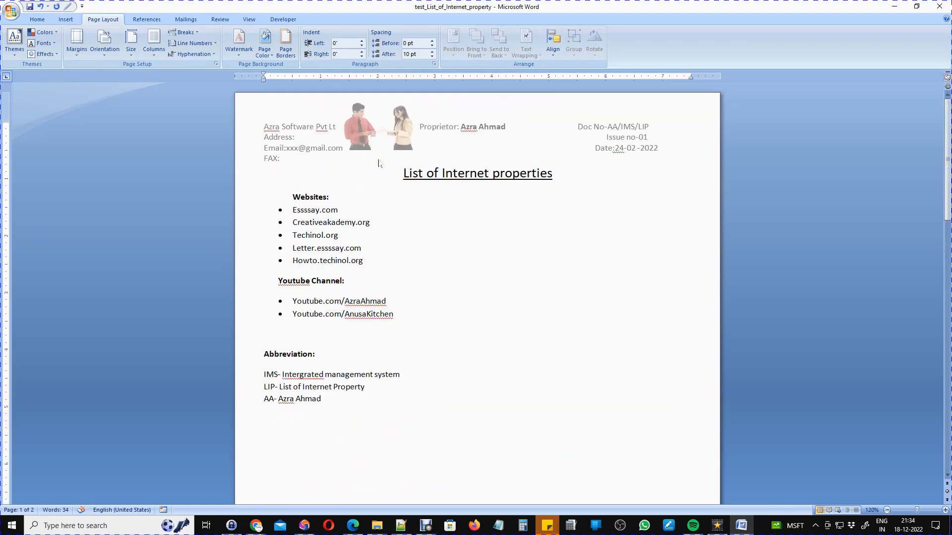
# Give the header's people picture Behind Text wrapping from Page Layout, then return to the body.
pyautogui.doubleClick(394, 143)
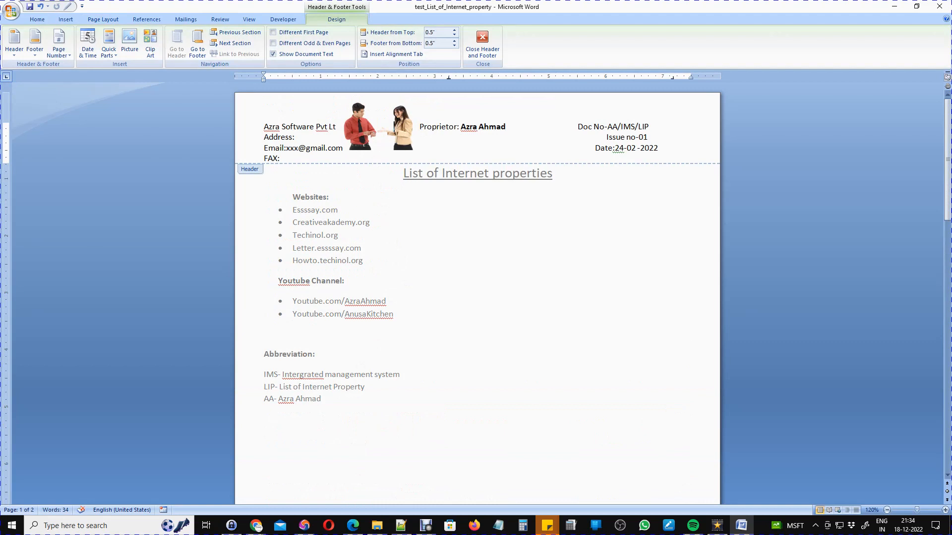
pyautogui.click(104, 20)
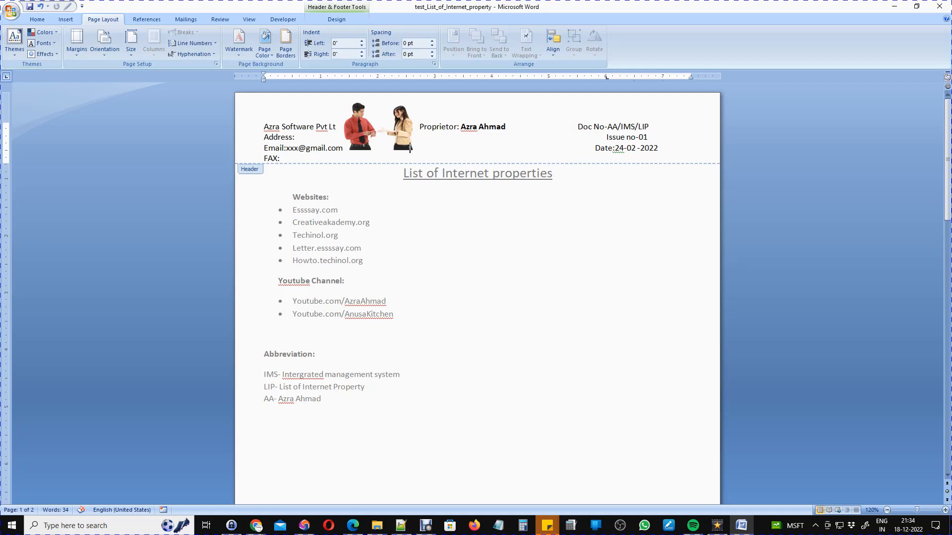
pyautogui.click(404, 117)
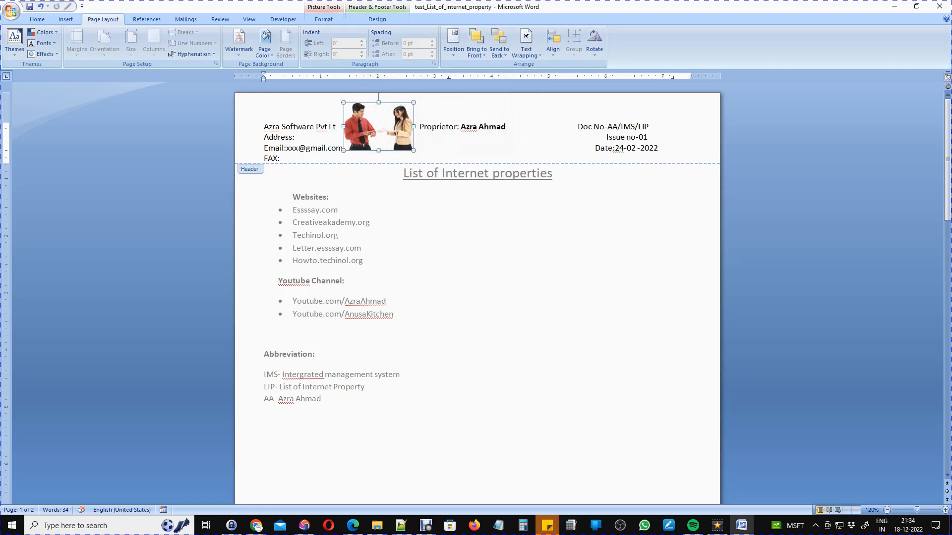
pyautogui.click(527, 50)
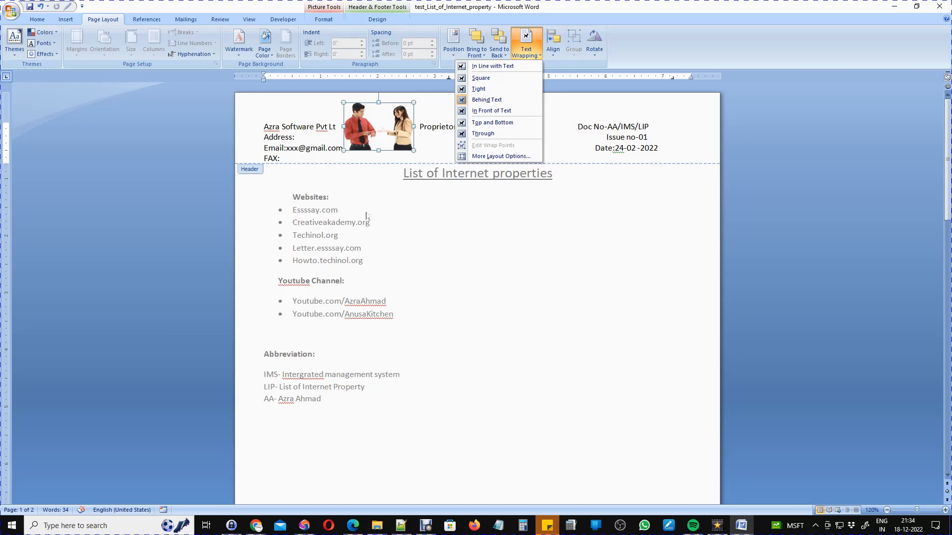
pyautogui.click(360, 203)
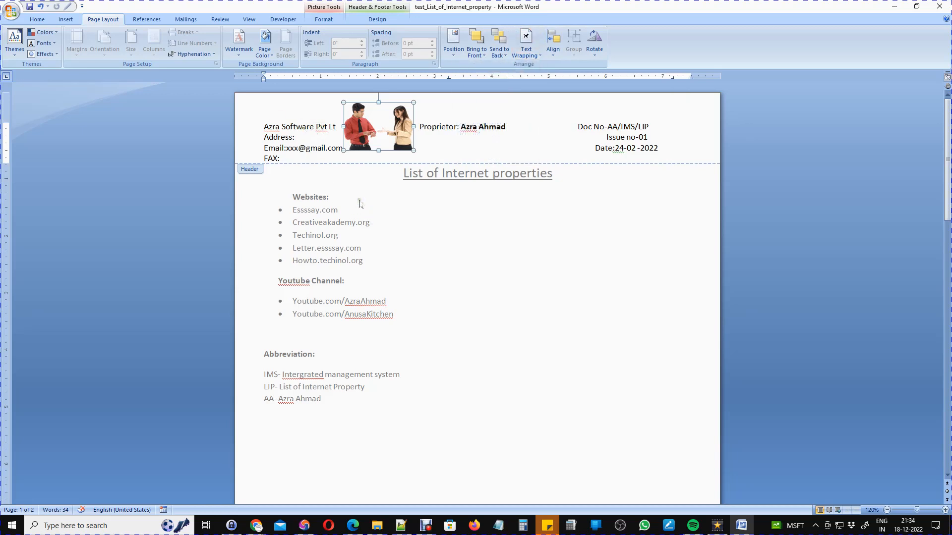
pyautogui.doubleClick(391, 200)
pyautogui.scroll(-3, 518, 229)
pyautogui.scroll(3, 518, 228)
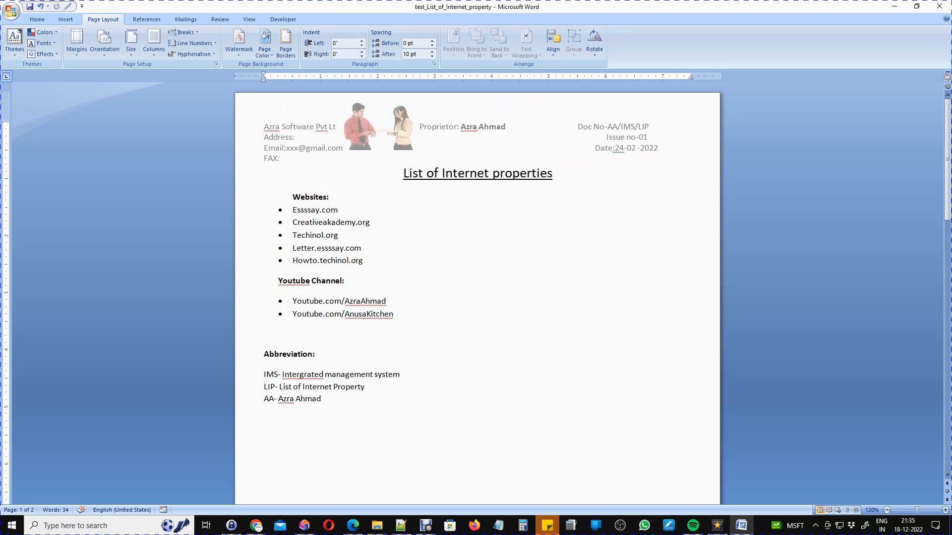
pyautogui.doubleClick(611, 140)
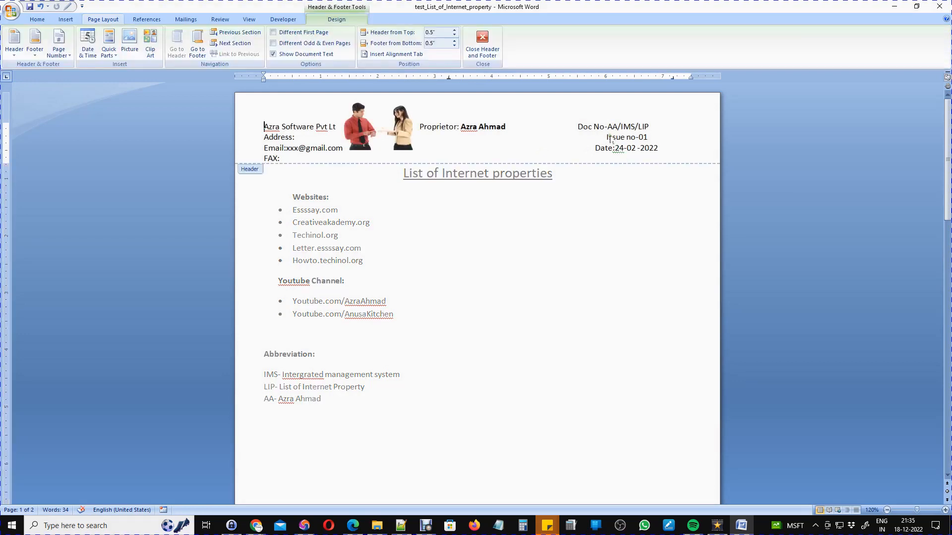
pyautogui.click(668, 148)
pyautogui.click(129, 51)
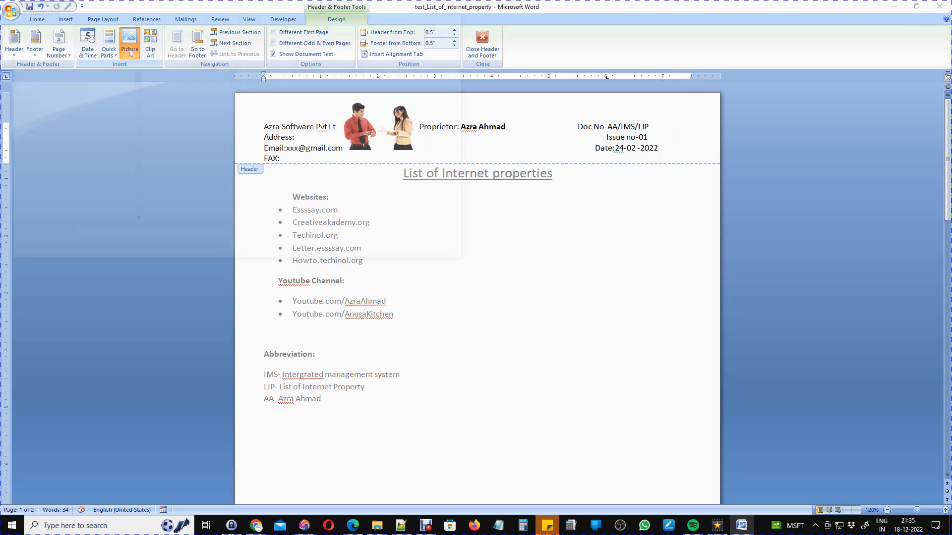
pyautogui.click(479, 280)
pyautogui.scroll(-3, 480, 290)
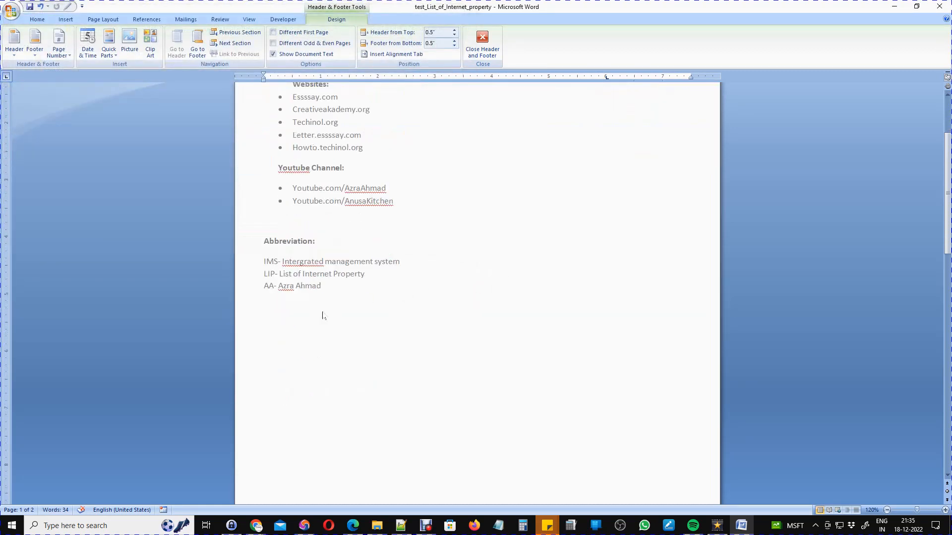
pyautogui.doubleClick(350, 309)
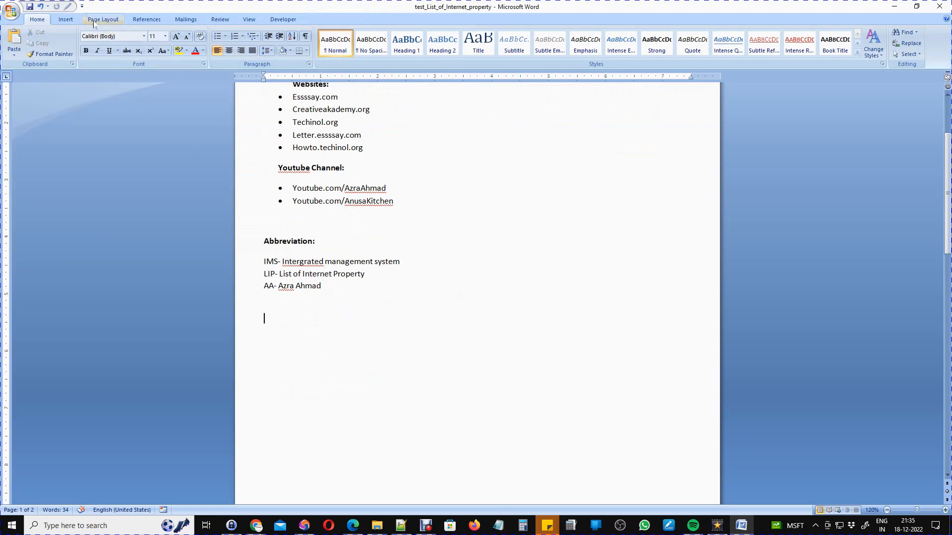
# Start a picture insert and browse the BG background images in the PNG folder.
pyautogui.click(66, 20)
pyautogui.click(108, 41)
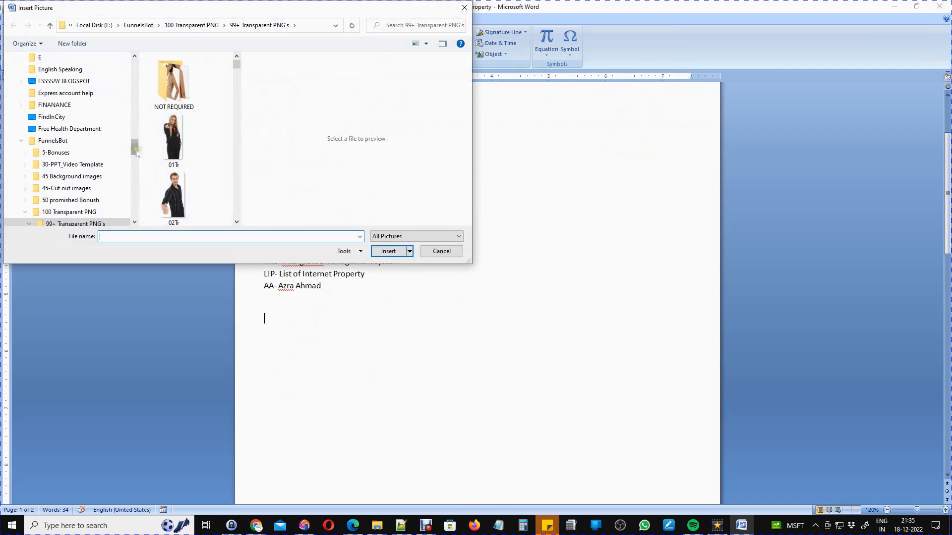
pyautogui.scroll(5, 133, 149)
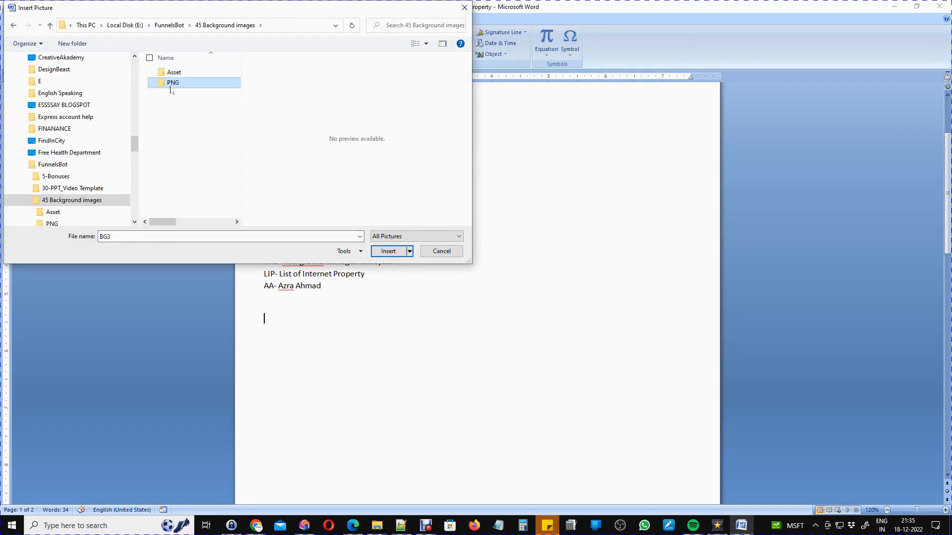
pyautogui.doubleClick(170, 85)
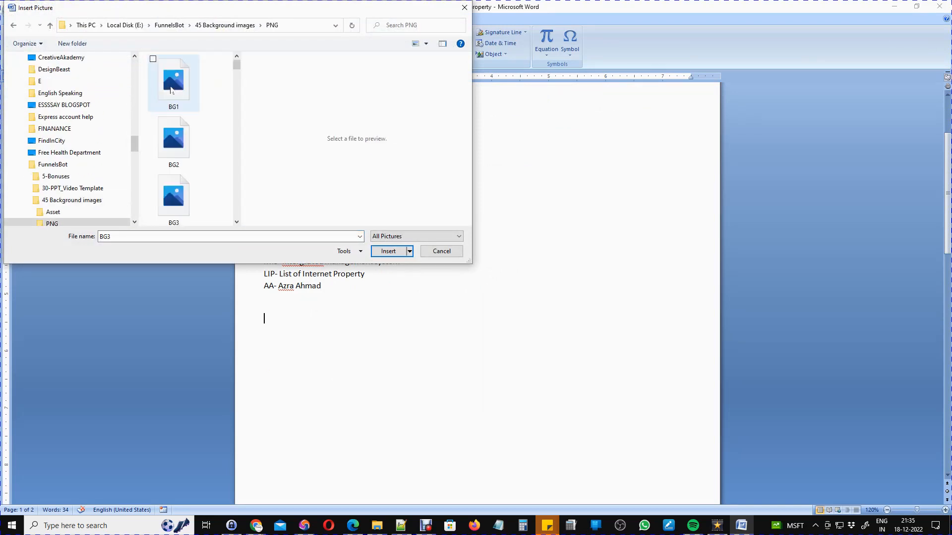
pyautogui.click(169, 143)
pyautogui.scroll(-3, 169, 143)
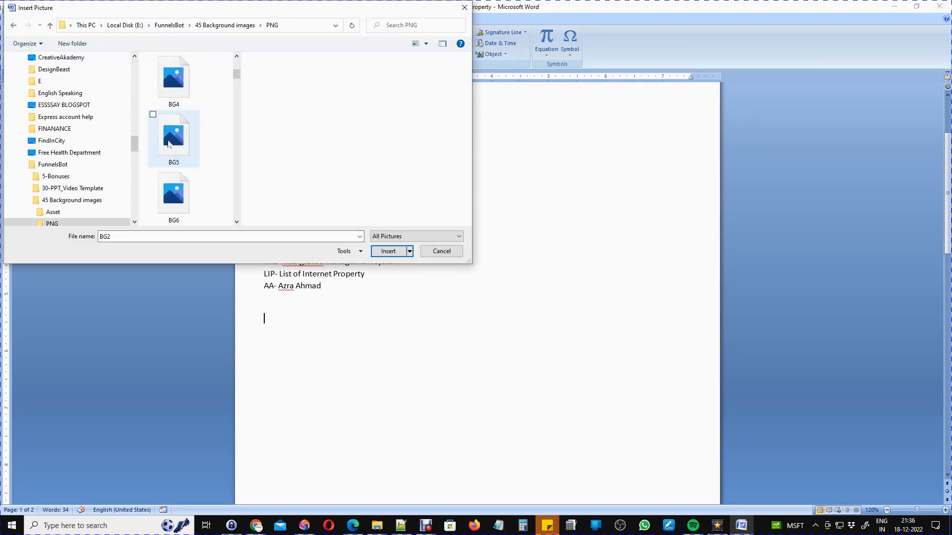
pyautogui.click(174, 152)
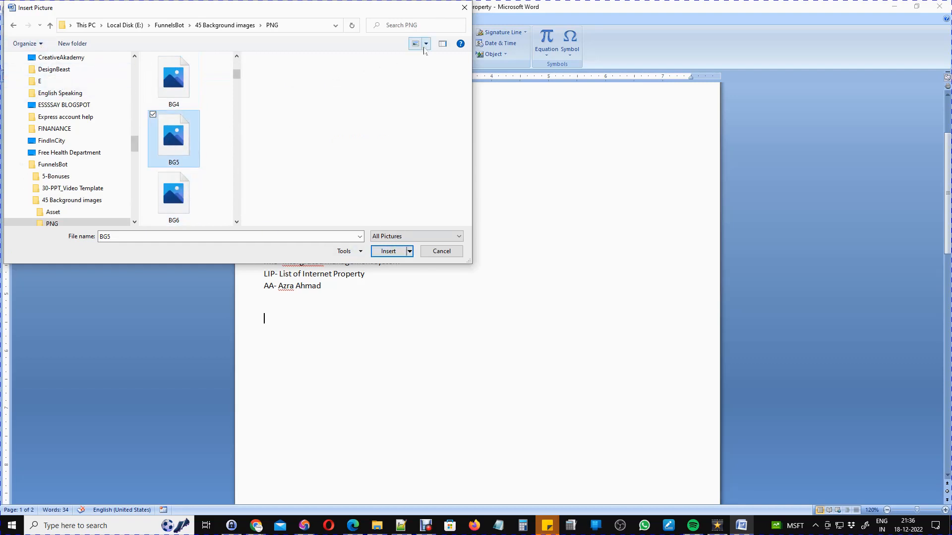
# Switch the file view to medium icons and insert the BG6 teal image.
pyautogui.click(425, 43)
pyautogui.click(452, 61)
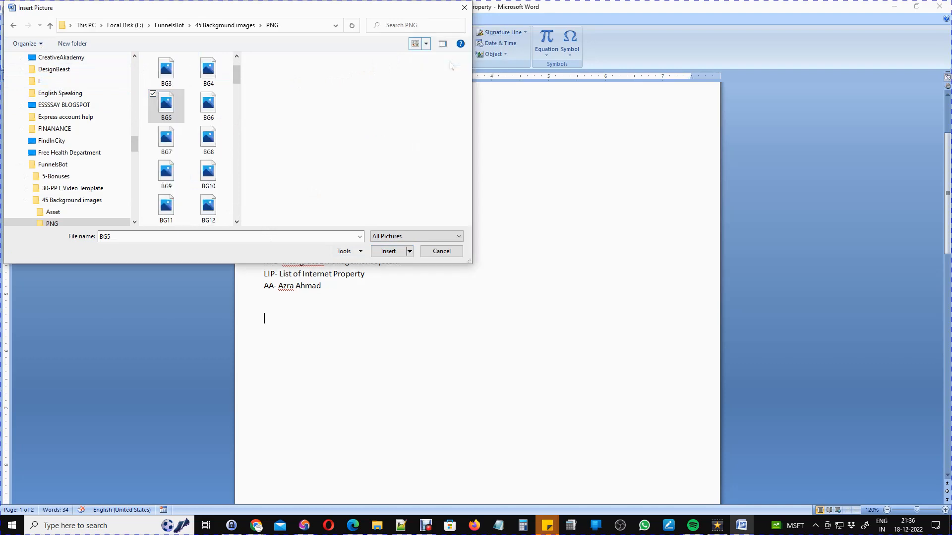
pyautogui.click(424, 47)
pyautogui.click(422, 48)
pyautogui.click(207, 110)
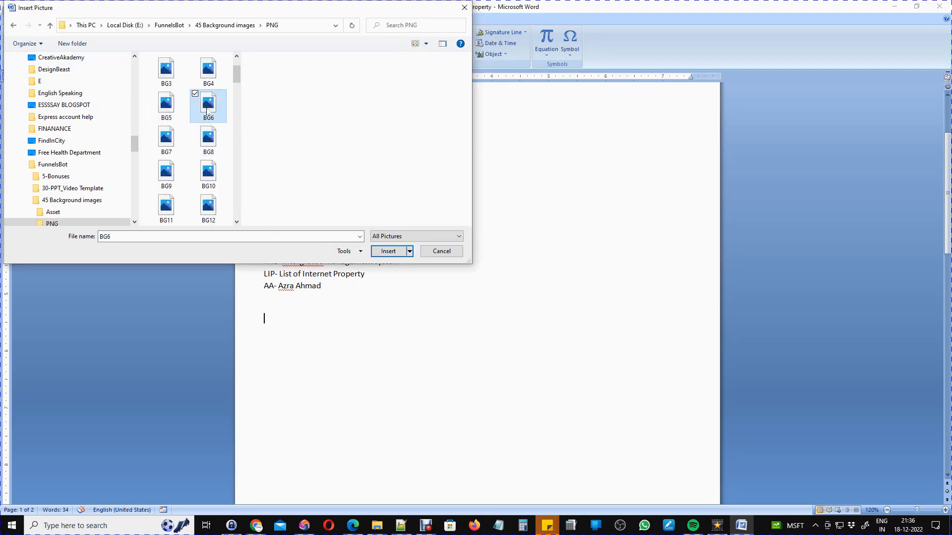
pyautogui.click(388, 252)
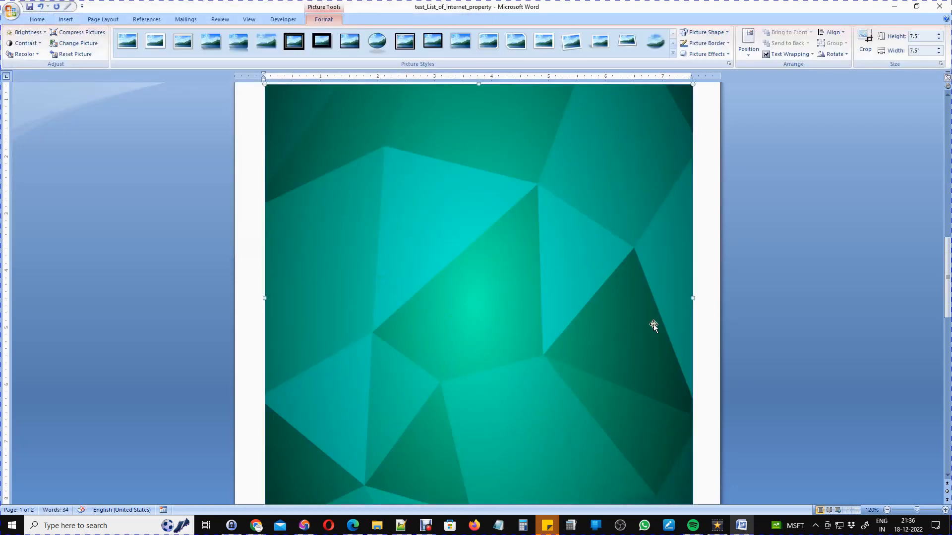
# Shrink the teal picture to a thin banner about 4.67 inches wide and 0.87 inches high.
pyautogui.scroll(5, 649, 325)
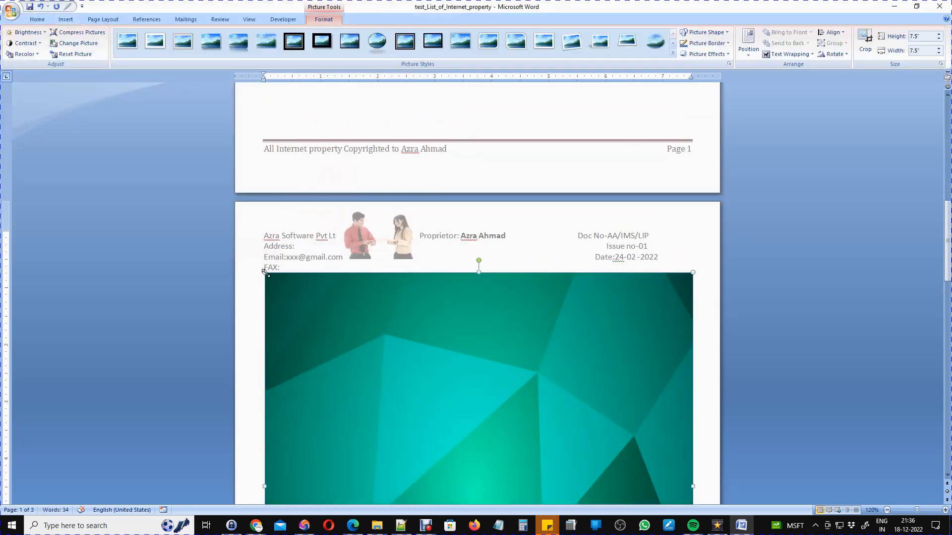
pyautogui.moveTo(272, 319); pyautogui.dragTo(452, 163)
pyautogui.scroll(-6, 433, 382)
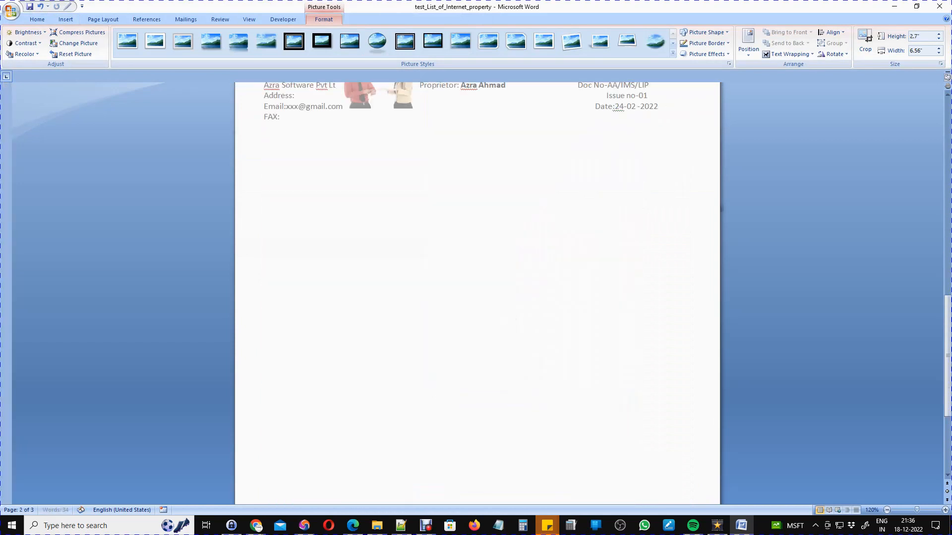
pyautogui.scroll(8, 451, 164)
pyautogui.moveTo(450, 279); pyautogui.dragTo(451, 190)
pyautogui.scroll(4, 450, 189)
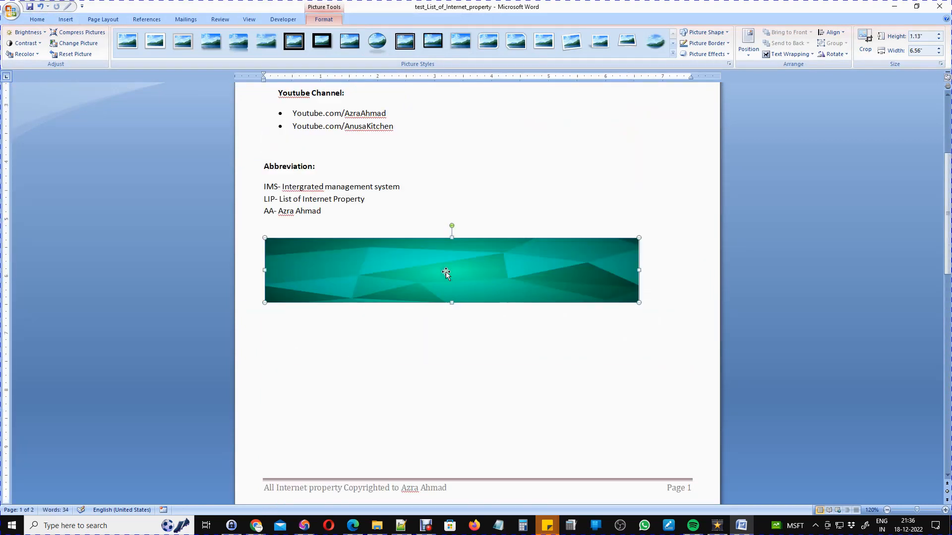
pyautogui.moveTo(265, 271); pyautogui.dragTo(373, 276)
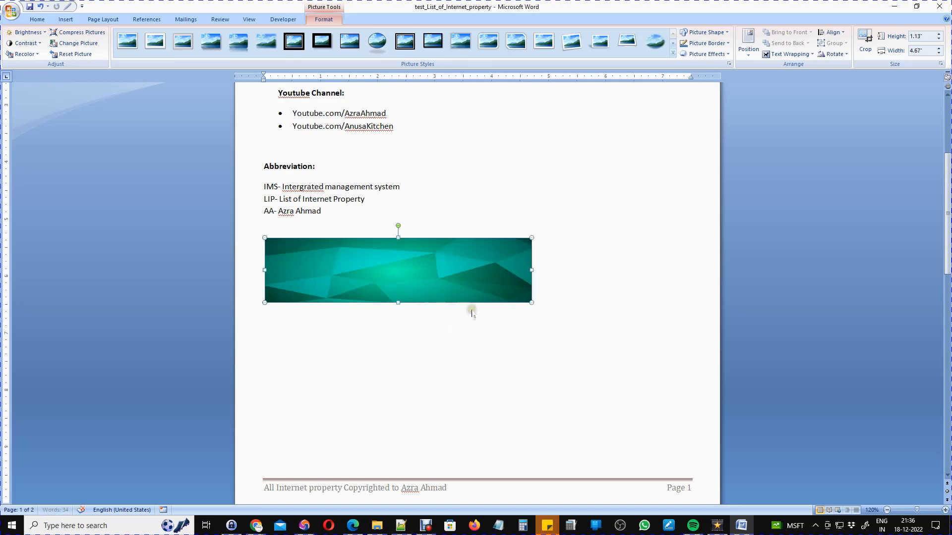
pyautogui.moveTo(398, 304)
pyautogui.mouseDown()
pyautogui.moveTo(404, 313)
pyautogui.moveTo(399, 290)
pyautogui.mouseUp()
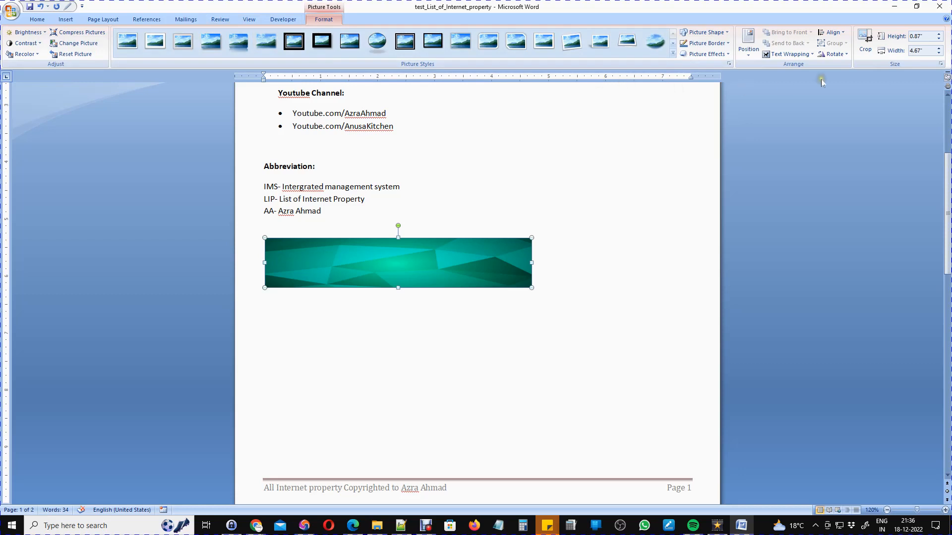
# Set the teal picture's wrapping to Behind Text and shrink it slightly further.
pyautogui.click(793, 54)
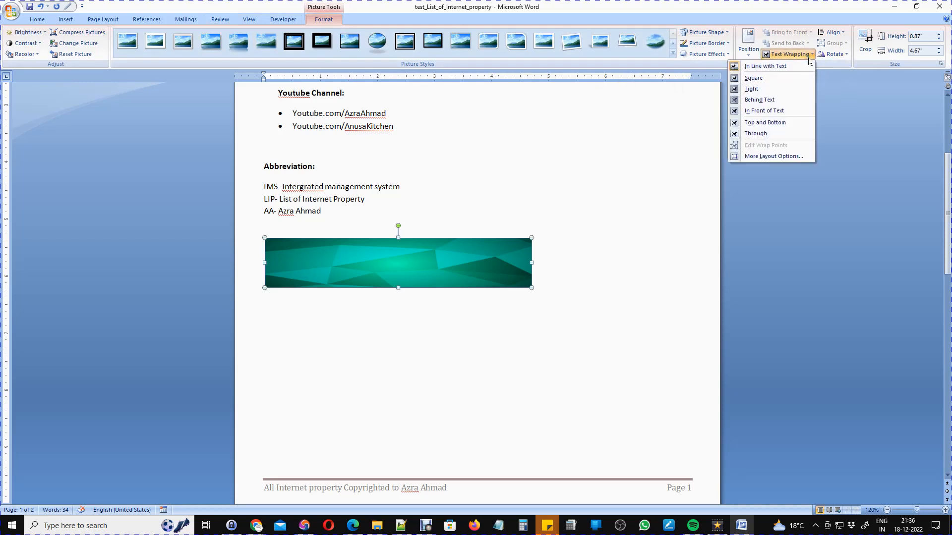
pyautogui.click(772, 101)
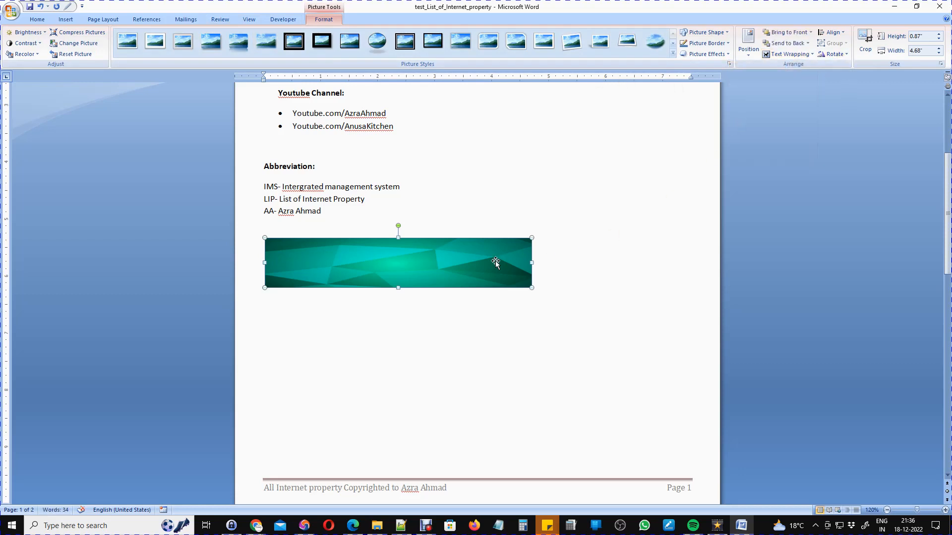
pyautogui.click(353, 256)
pyautogui.moveTo(353, 256); pyautogui.dragTo(353, 256)
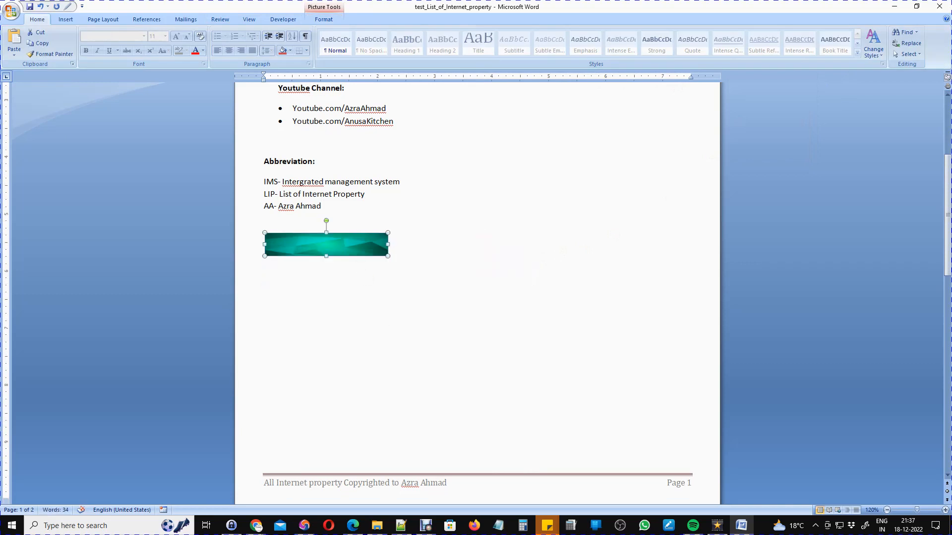
pyautogui.scroll(6, 394, 321)
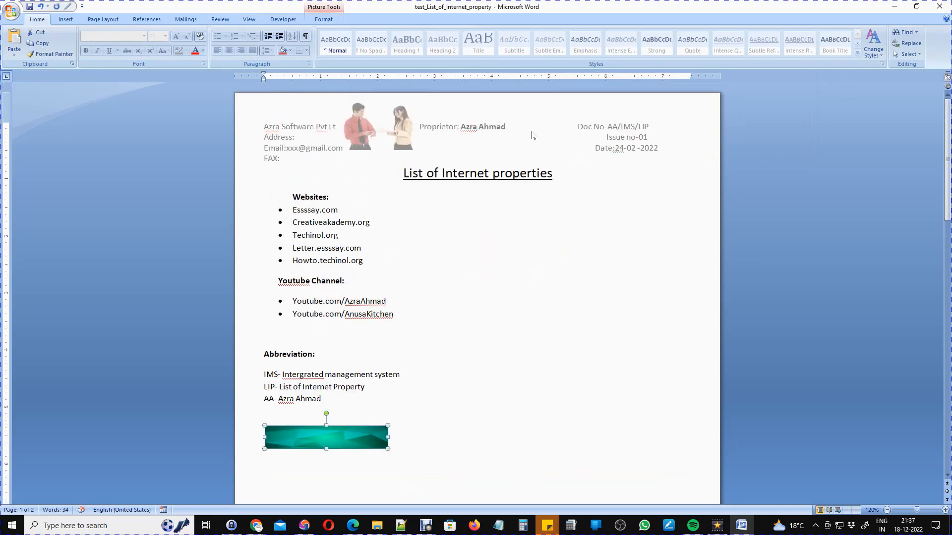
# Paste the teal banner into the page header and move it up toward the page top.
pyautogui.doubleClick(531, 135)
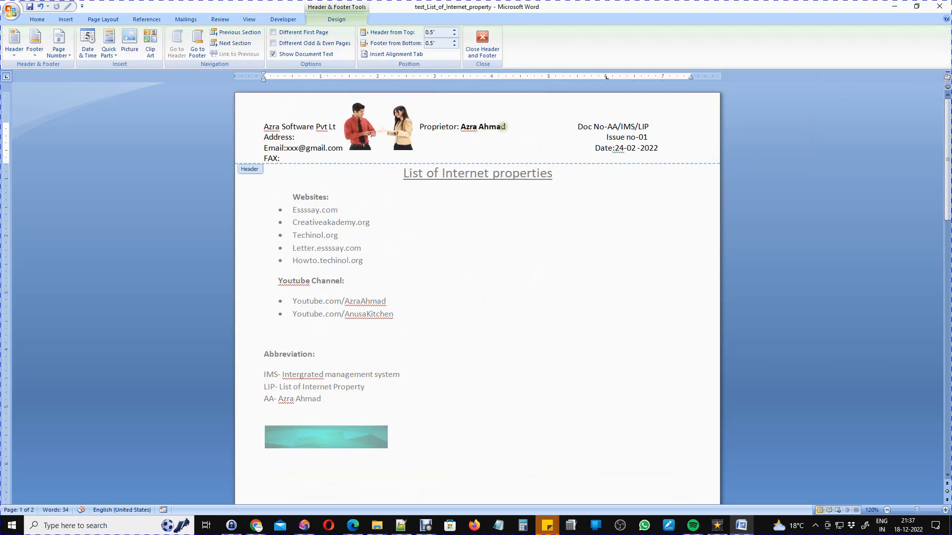
pyautogui.hotkey('ctrl', 'v')
pyautogui.moveTo(317, 442); pyautogui.dragTo(506, 137)
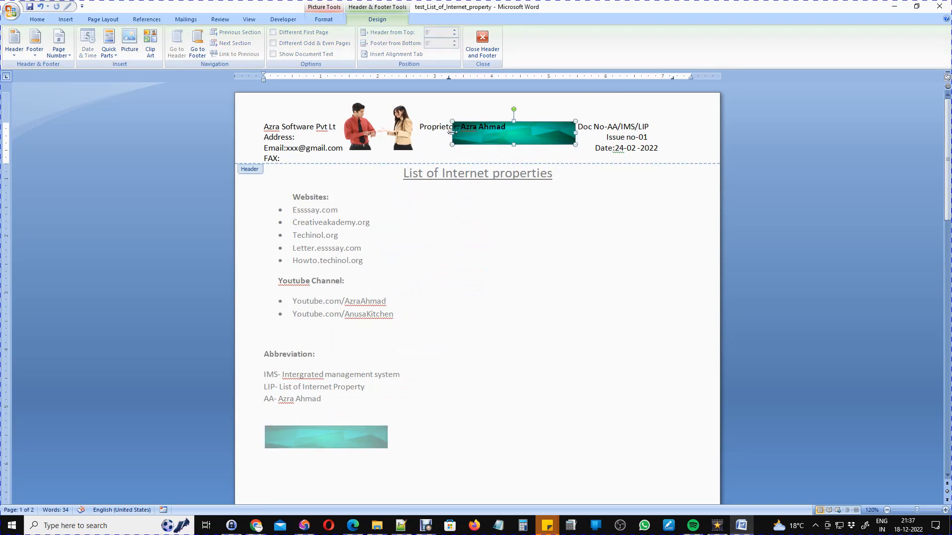
# Stretch the teal picture from the people picture's edge to the page's right edge and the header's full height.
pyautogui.moveTo(452, 132); pyautogui.dragTo(420, 133)
pyautogui.moveTo(575, 133); pyautogui.dragTo(720, 133)
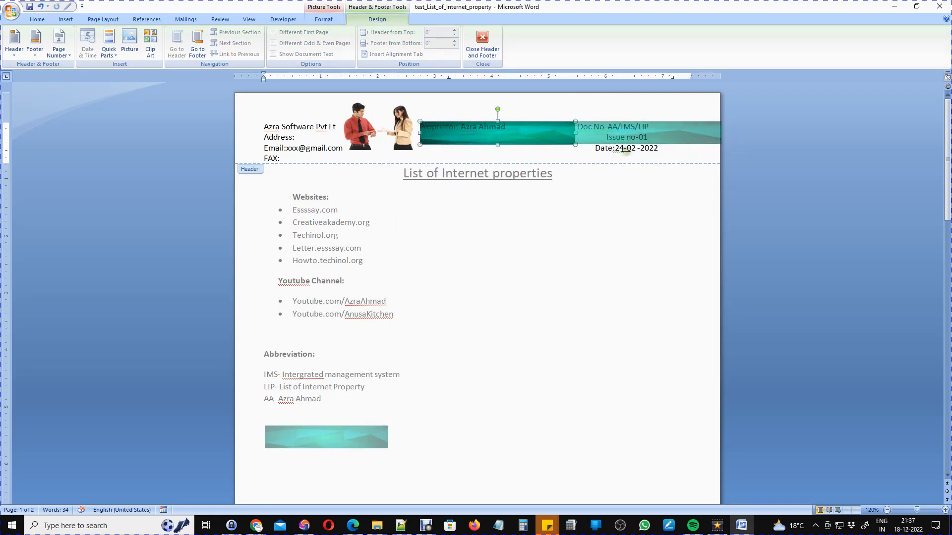
pyautogui.moveTo(571, 122); pyautogui.dragTo(571, 102)
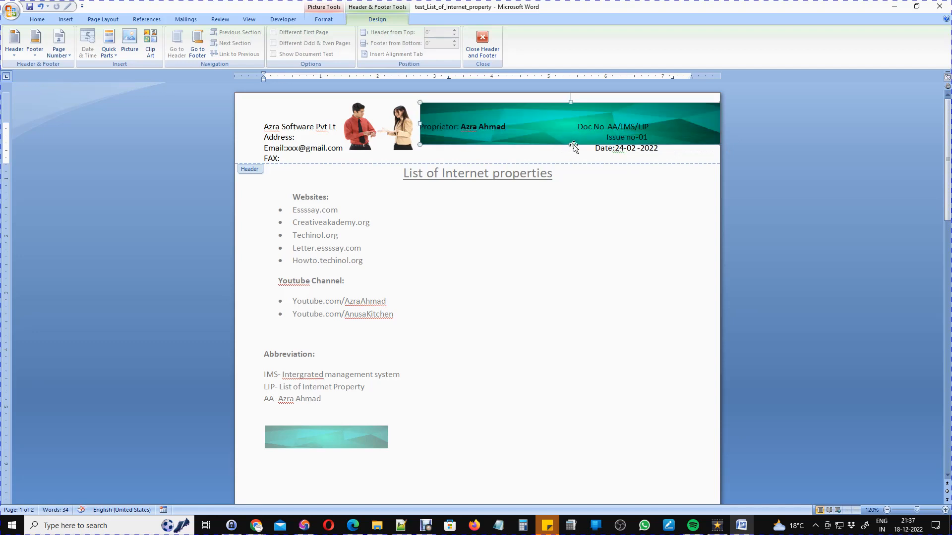
pyautogui.moveTo(571, 144)
pyautogui.mouseDown()
pyautogui.moveTo(572, 169)
pyautogui.moveTo(573, 161)
pyautogui.mouseUp()
pyautogui.moveTo(571, 102); pyautogui.dragTo(570, 93)
pyautogui.moveTo(420, 127); pyautogui.dragTo(417, 127)
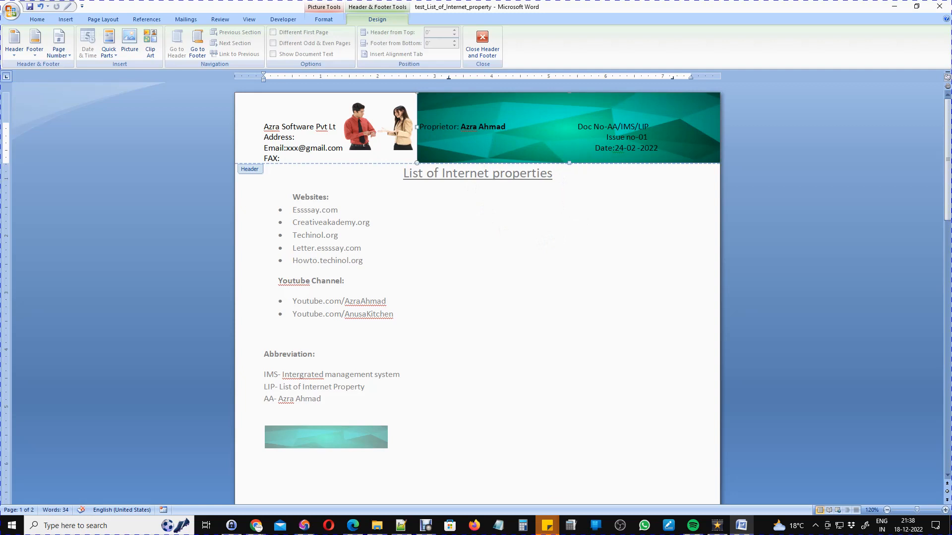
# Make the Doc No-AA/IMS/LIP line white, bold and size 14.
pyautogui.click(653, 148)
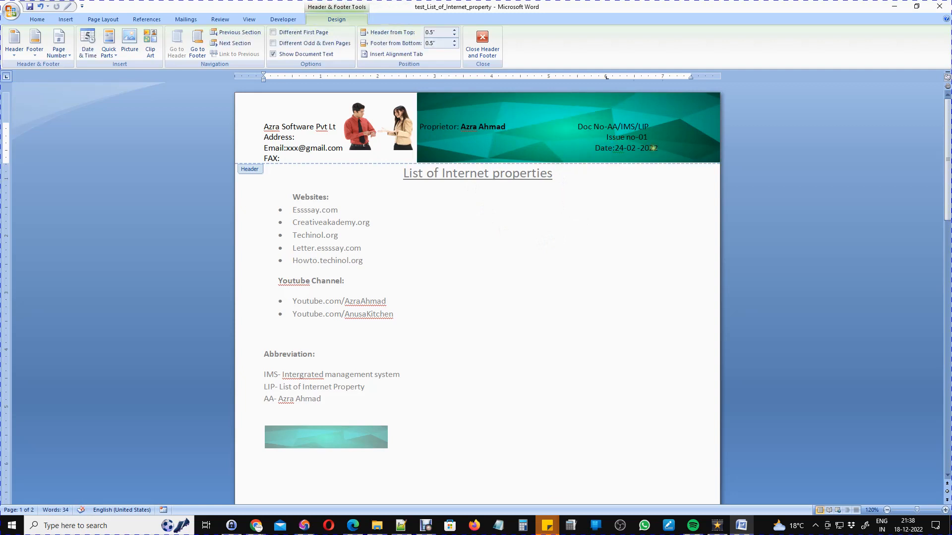
pyautogui.moveTo(625, 148); pyautogui.dragTo(578, 126)
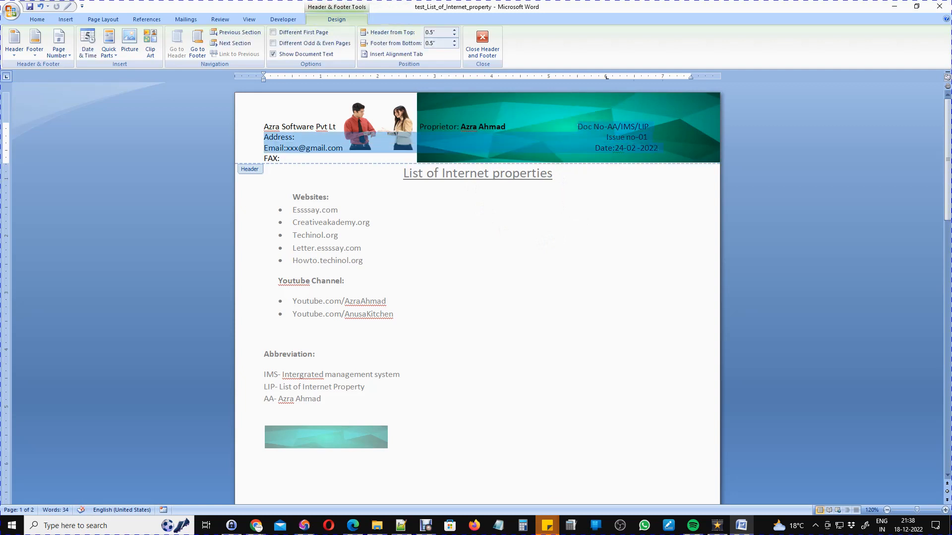
pyautogui.doubleClick(577, 126)
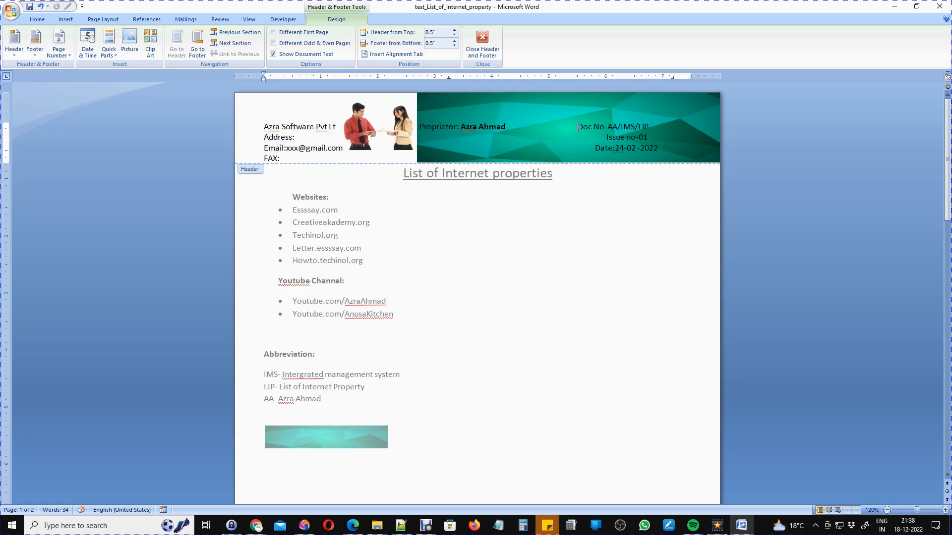
pyautogui.moveTo(579, 126); pyautogui.dragTo(638, 127)
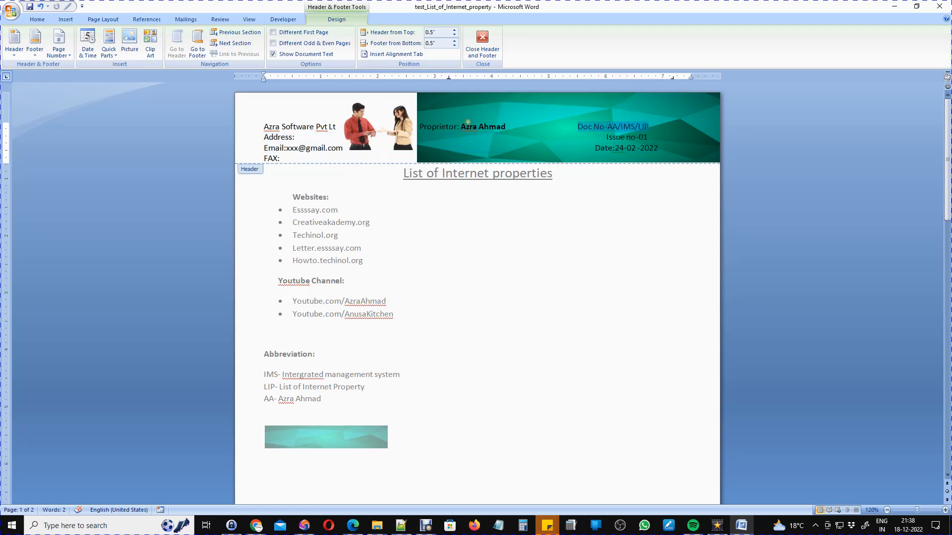
pyautogui.click(43, 22)
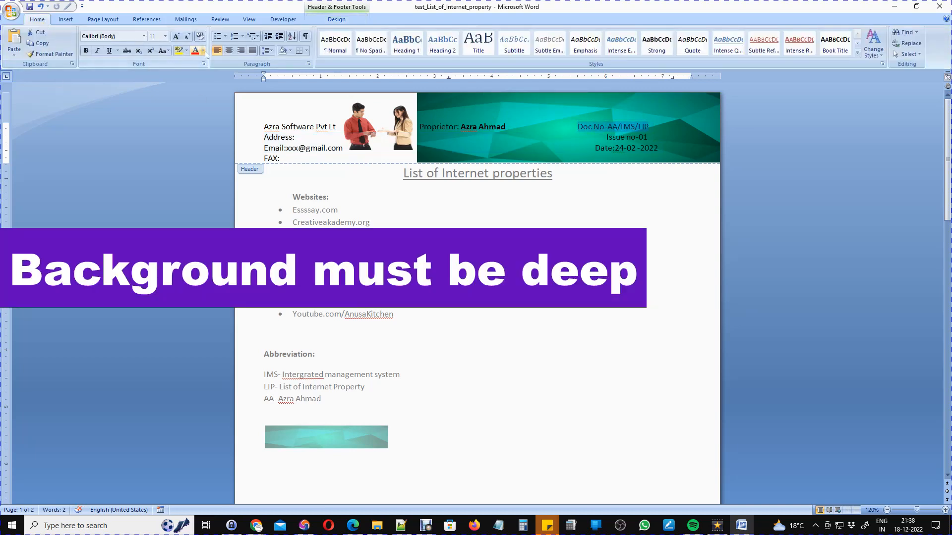
pyautogui.click(203, 50)
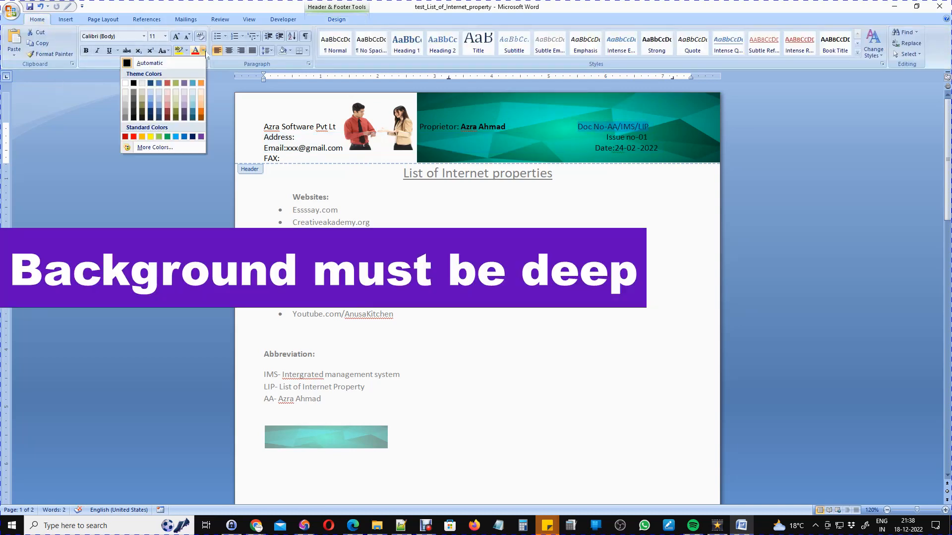
pyautogui.click(124, 83)
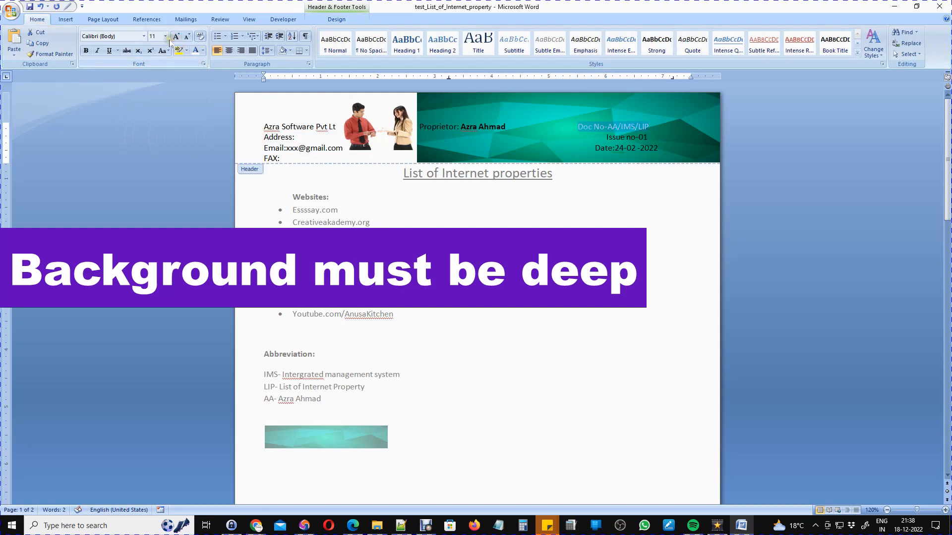
pyautogui.click(86, 52)
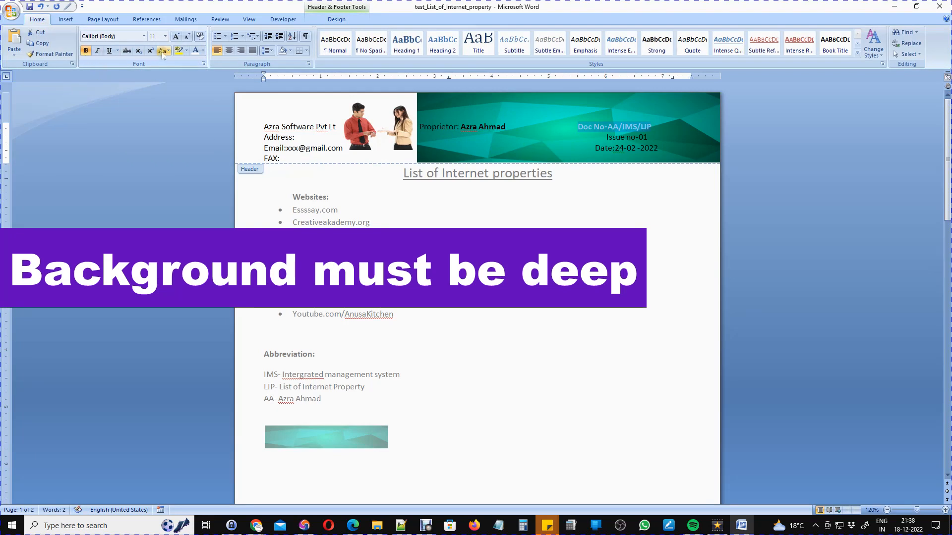
pyautogui.click(165, 36)
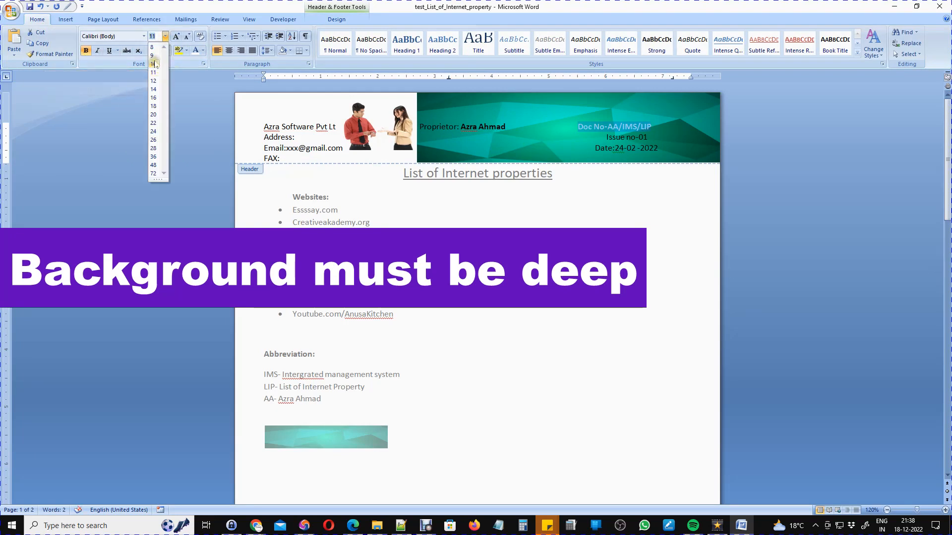
pyautogui.click(154, 90)
# Repeat the formatting with F4 on the Issue no-01 and Date lines.
pyautogui.click(607, 140)
pyautogui.moveTo(606, 139); pyautogui.dragTo(648, 140)
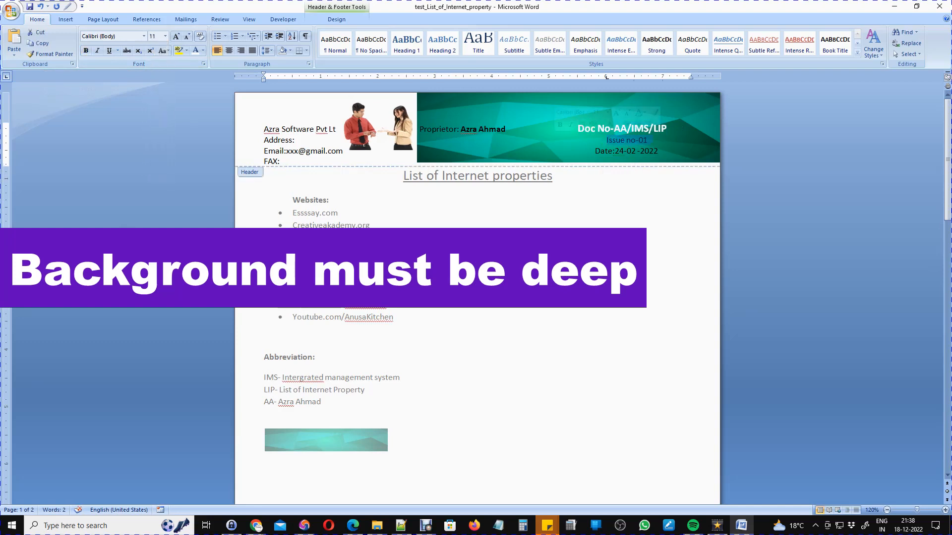
pyautogui.press('F4')
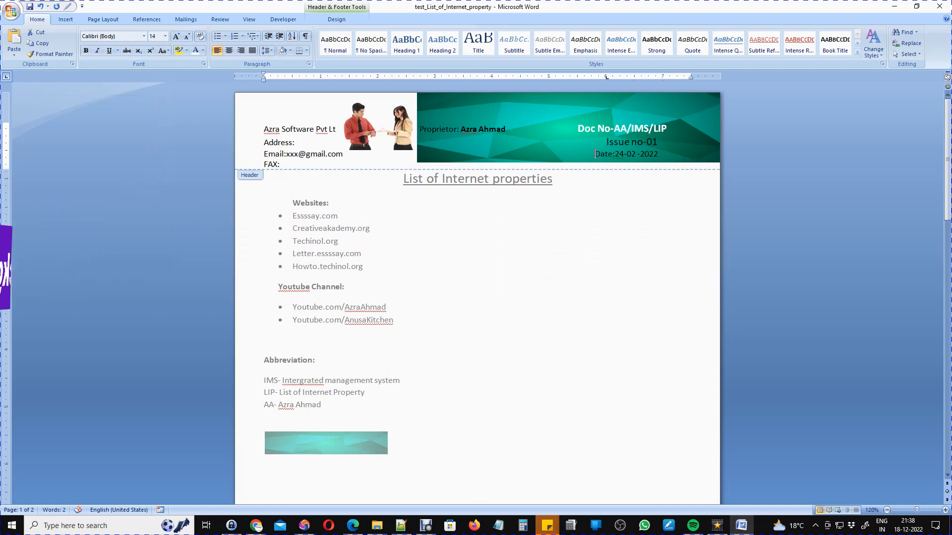
pyautogui.moveTo(596, 154); pyautogui.dragTo(654, 156)
pyautogui.press('F4')
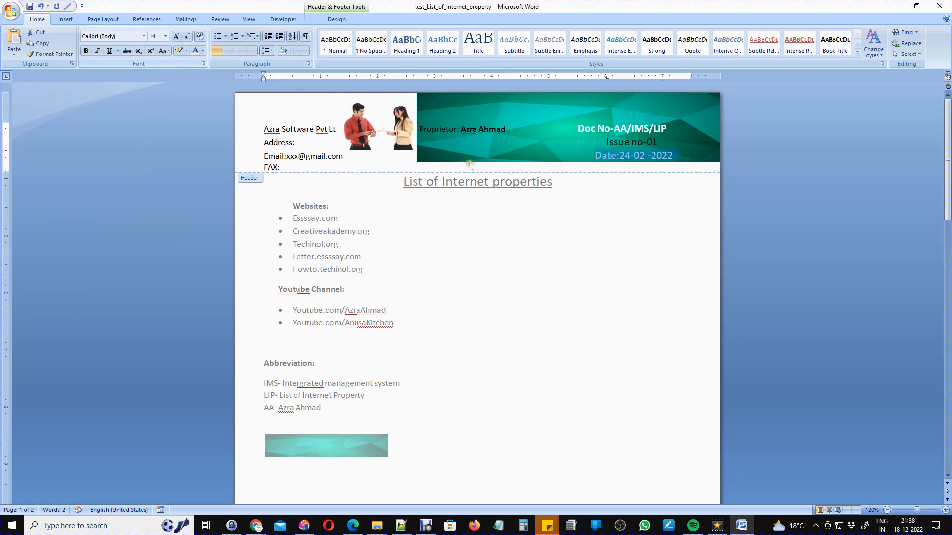
pyautogui.click(596, 155)
pyautogui.moveTo(606, 142); pyautogui.dragTo(671, 141)
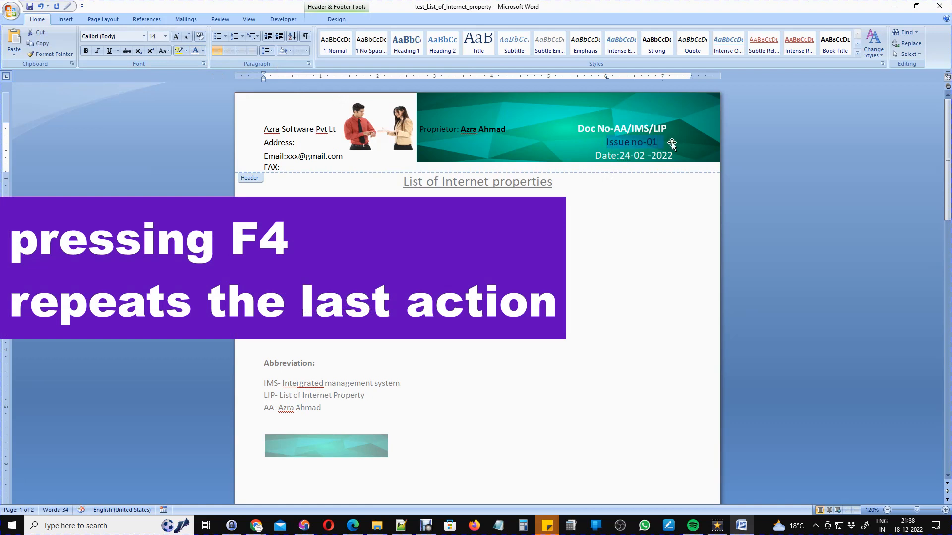
pyautogui.click(521, 145)
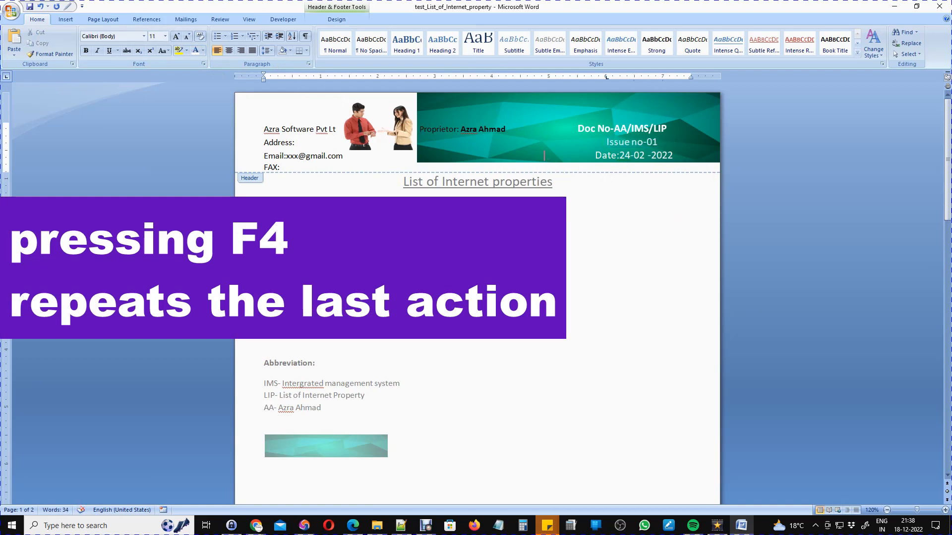
pyautogui.moveTo(420, 129); pyautogui.dragTo(575, 129)
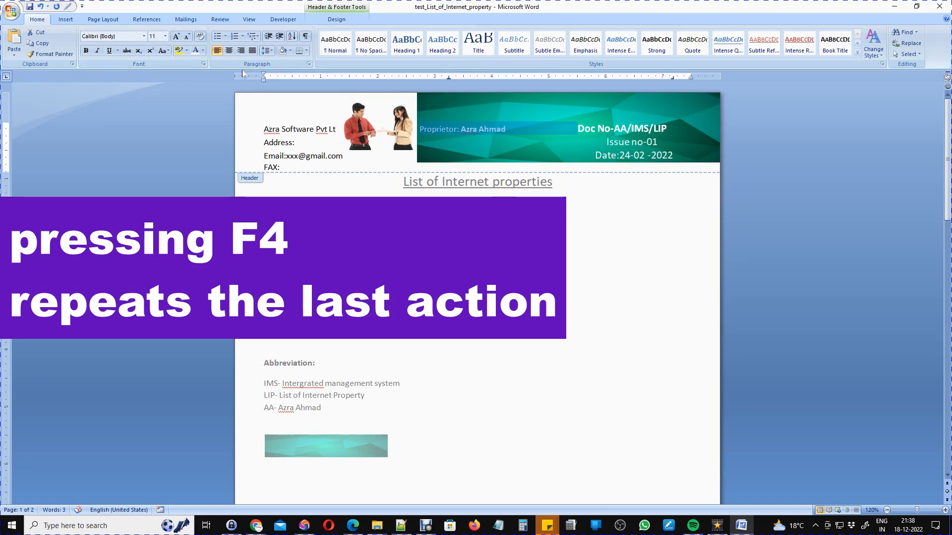
# Close the header and delete the teal picture left below the abbreviations.
pyautogui.doubleClick(366, 245)
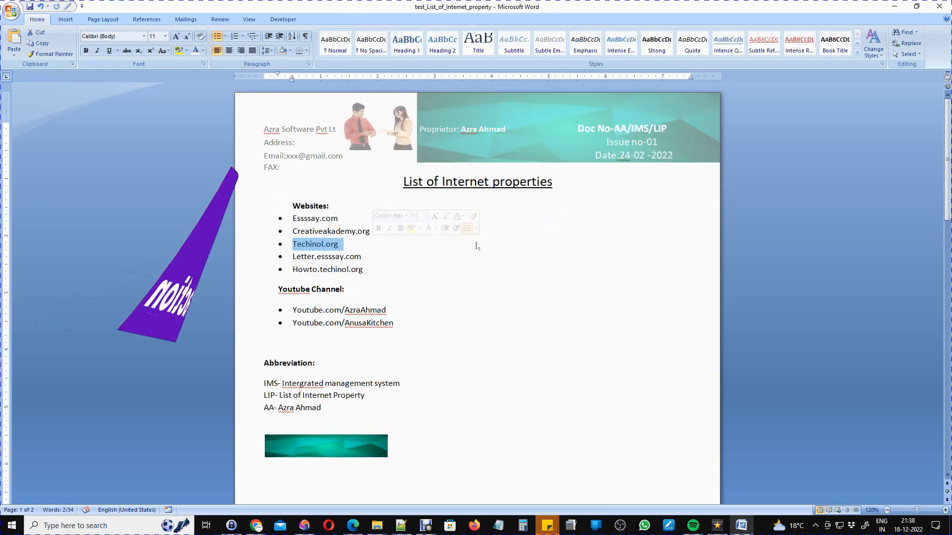
pyautogui.click(489, 343)
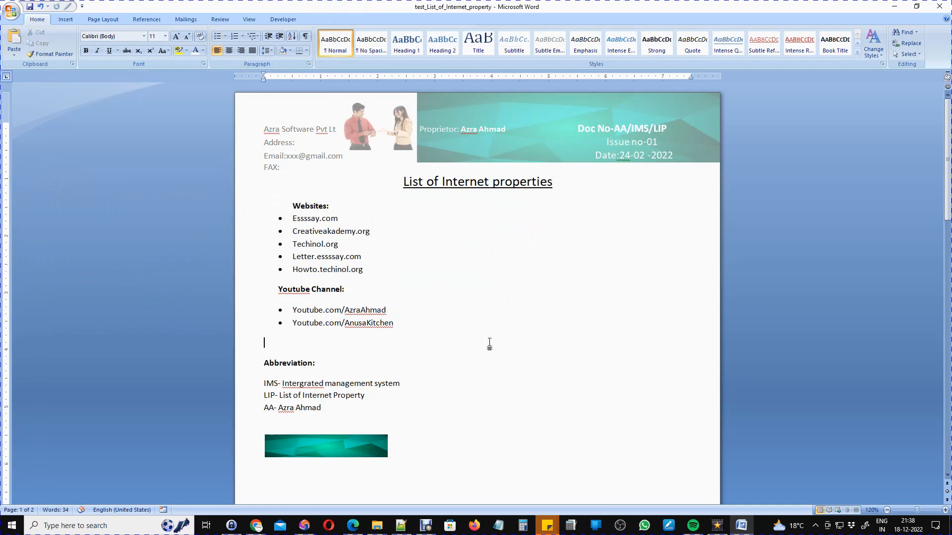
pyautogui.click(330, 442)
pyautogui.press('Delete')
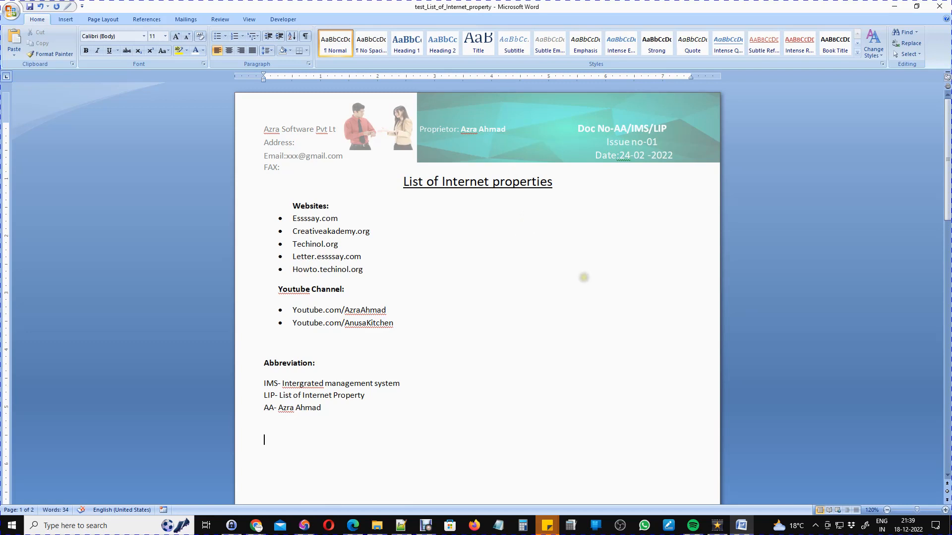
# Scroll down to confirm page 2 shows the same teal-banner letterhead.
pyautogui.scroll(-5, 477, 292)
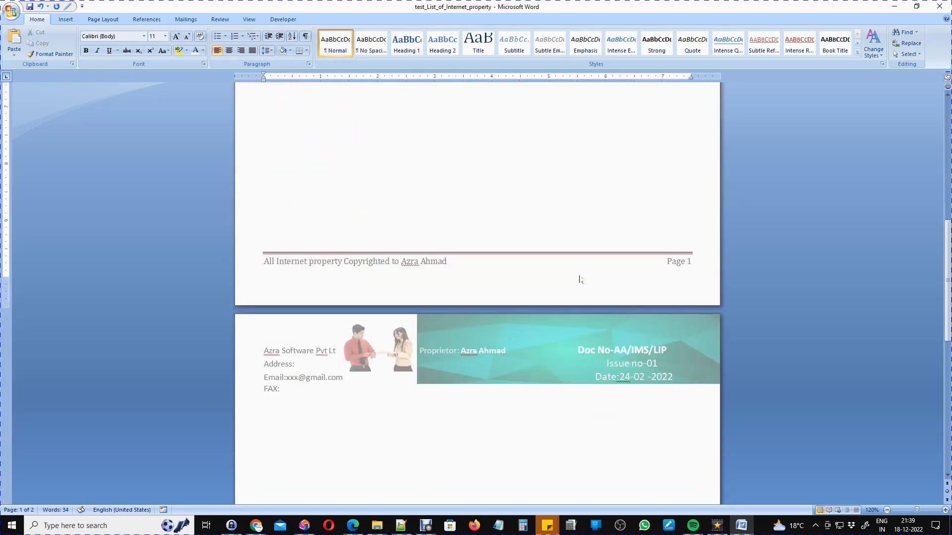
pyautogui.scroll(-8, 581, 279)
pyautogui.scroll(8, 579, 279)
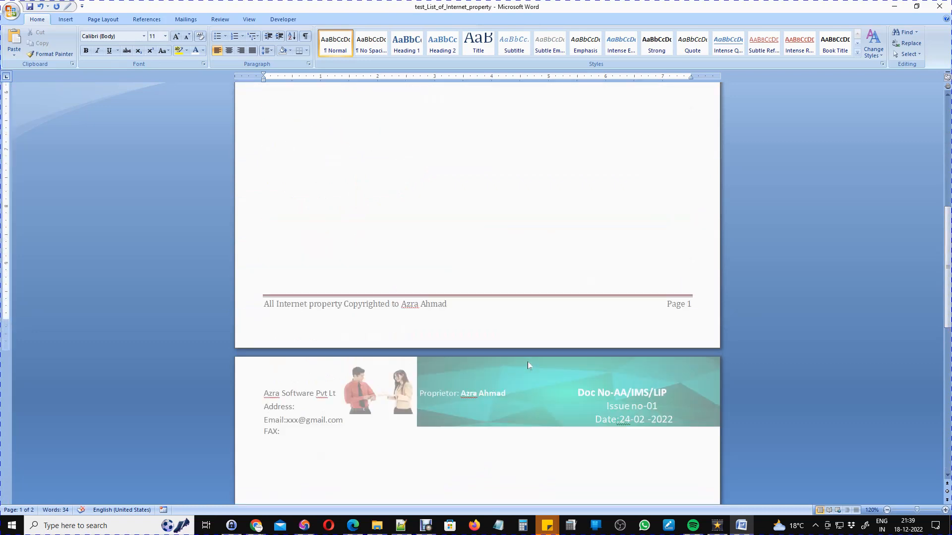
pyautogui.scroll(-6, 527, 362)
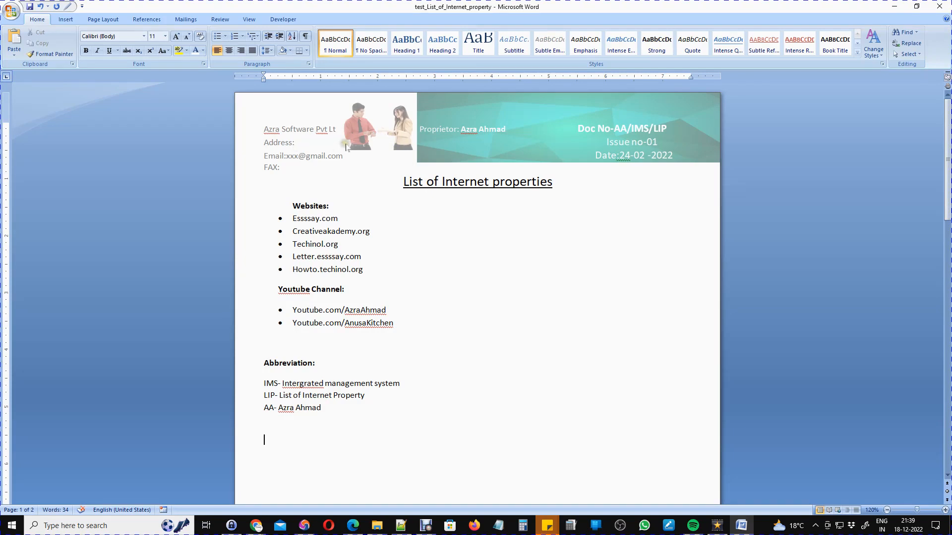
# Reopen the header and drag the two-people picture to its top-left corner above the company name.
pyautogui.doubleClick(365, 143)
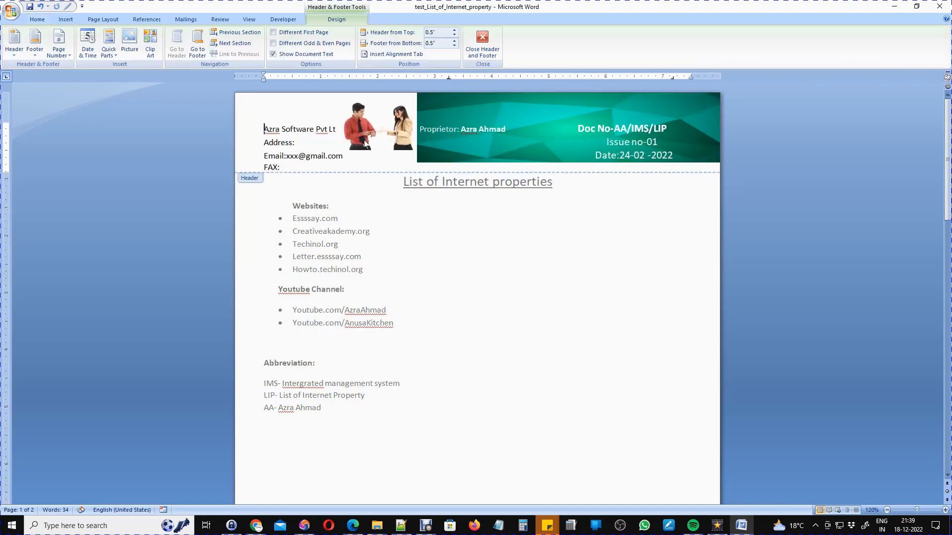
pyautogui.click(358, 113)
pyautogui.moveTo(360, 119); pyautogui.dragTo(248, 104)
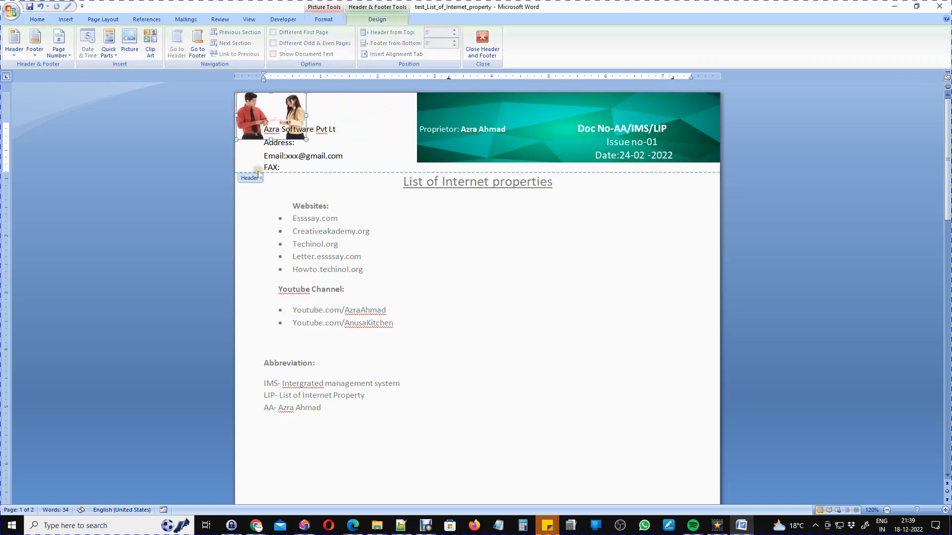
pyautogui.click(307, 147)
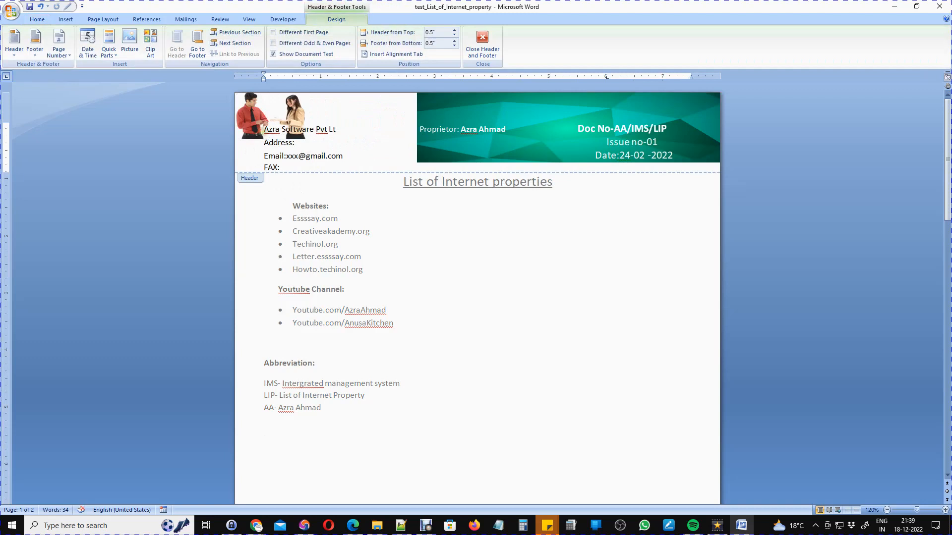
pyautogui.moveTo(264, 130); pyautogui.dragTo(342, 133)
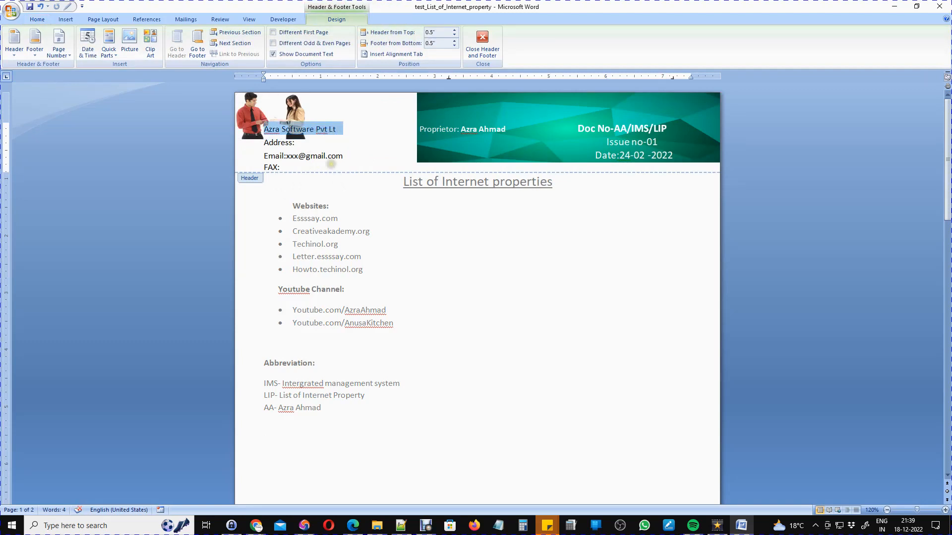
pyautogui.click(342, 132)
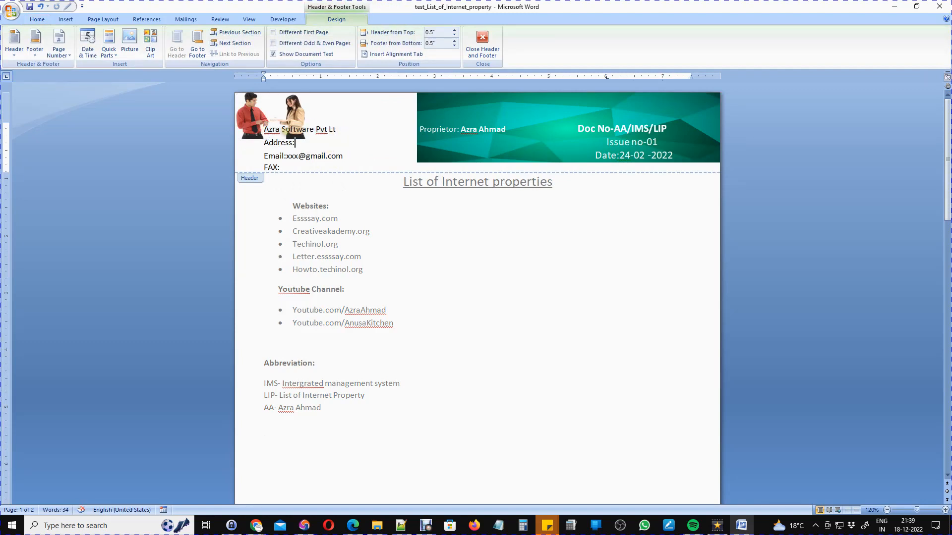
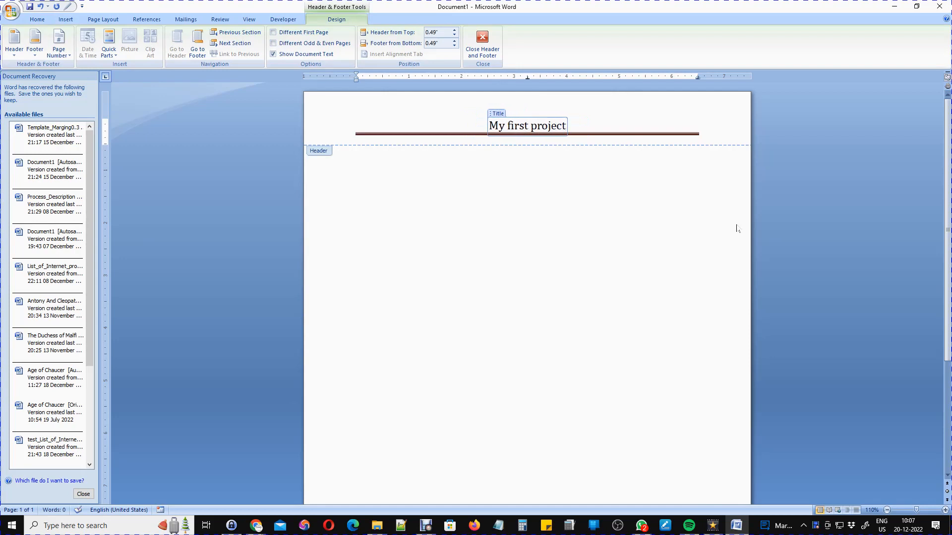
# Insert a Numbering > Page field in 1, 2, 3 format at the header's right end after 'My first project'.
pyautogui.press('Home')
pyautogui.doubleClick(649, 125)
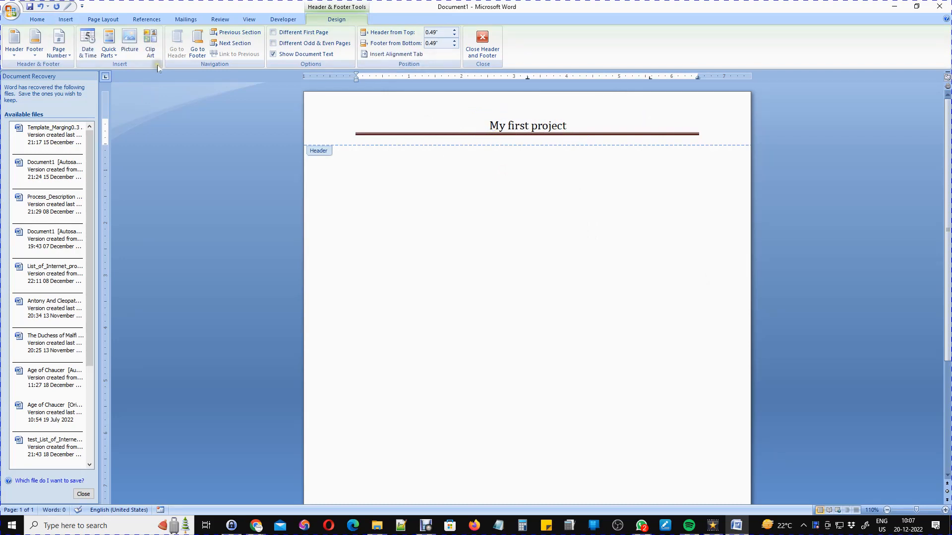
pyautogui.click(115, 56)
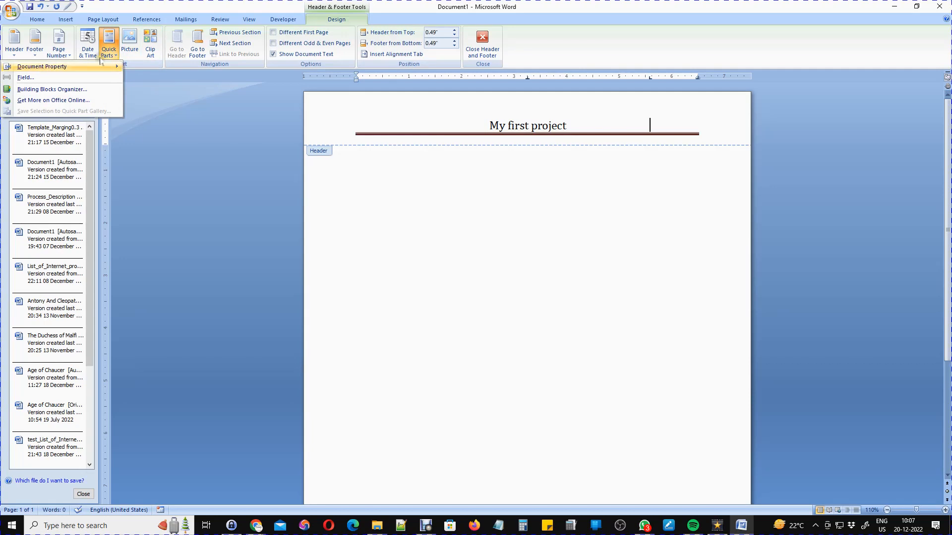
pyautogui.click(42, 80)
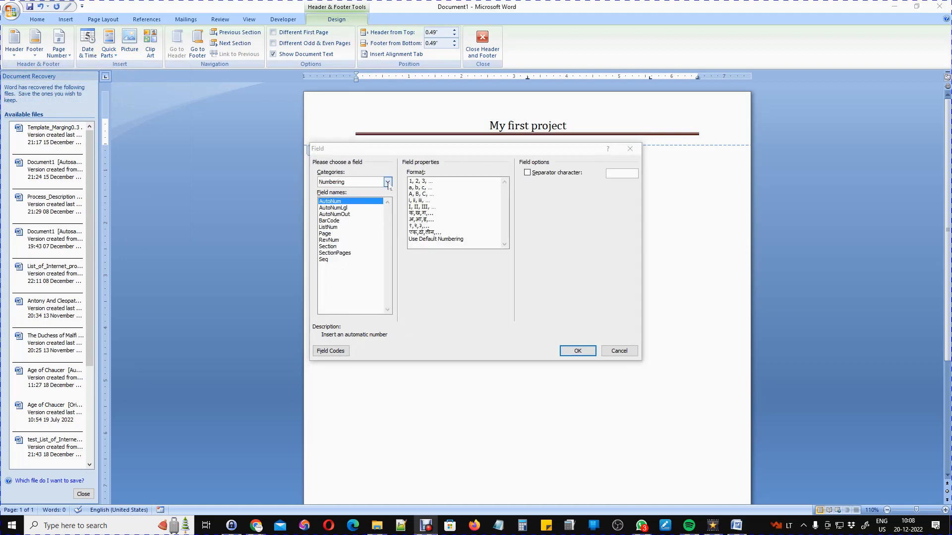
pyautogui.click(388, 182)
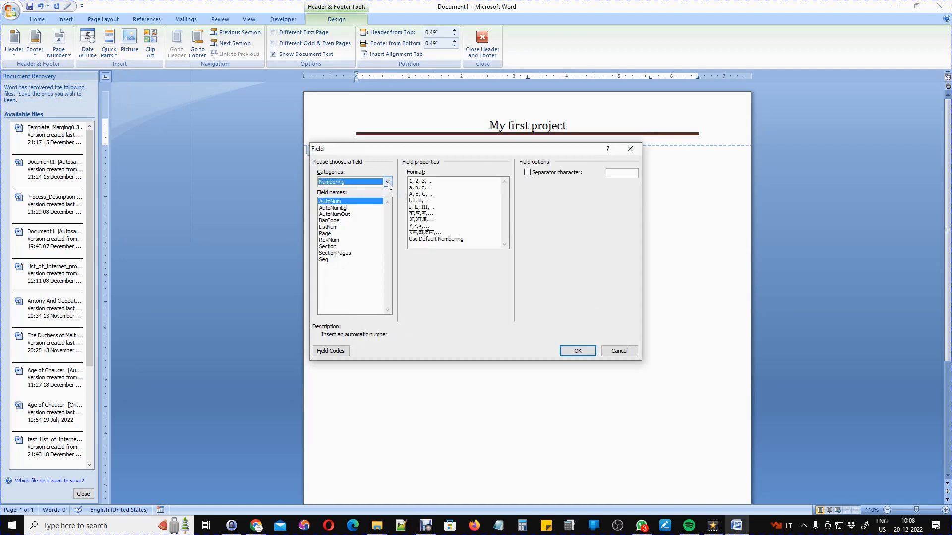
pyautogui.click(387, 182)
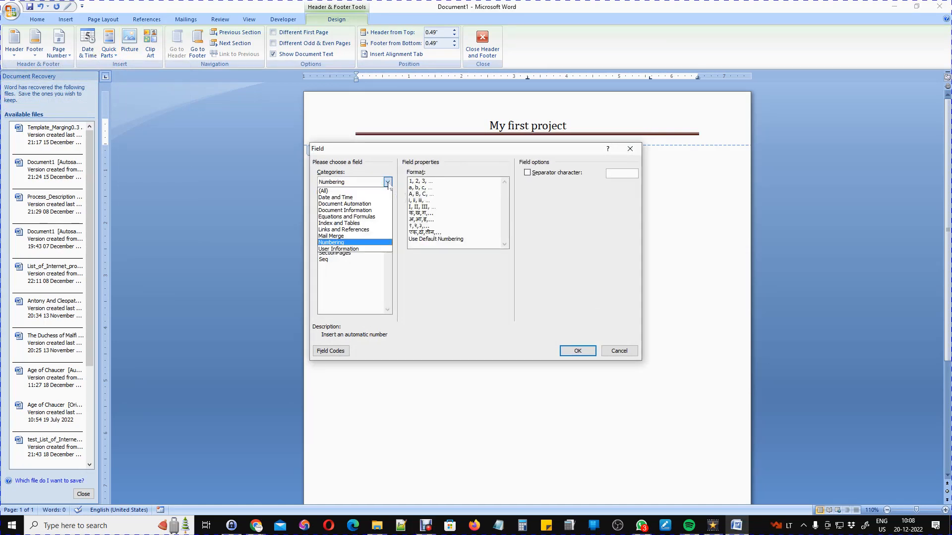
pyautogui.click(335, 245)
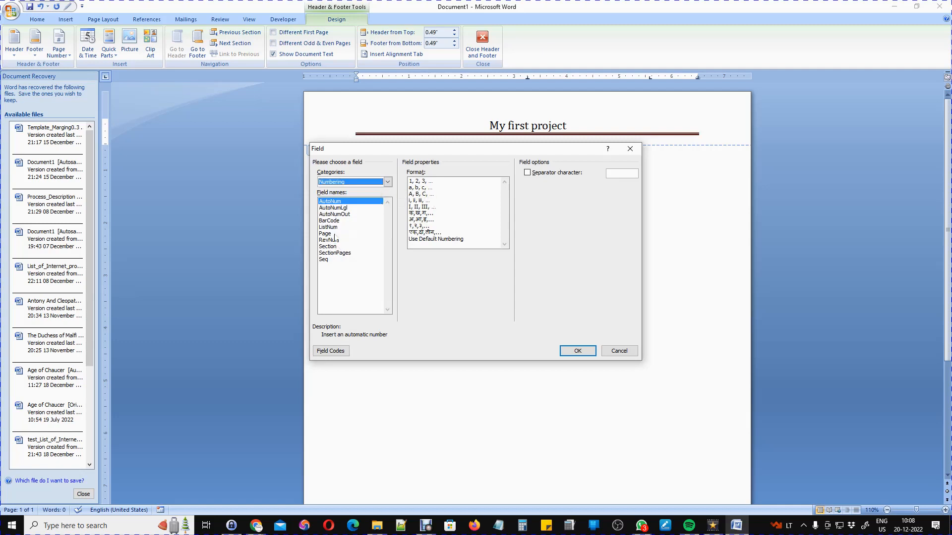
pyautogui.click(328, 236)
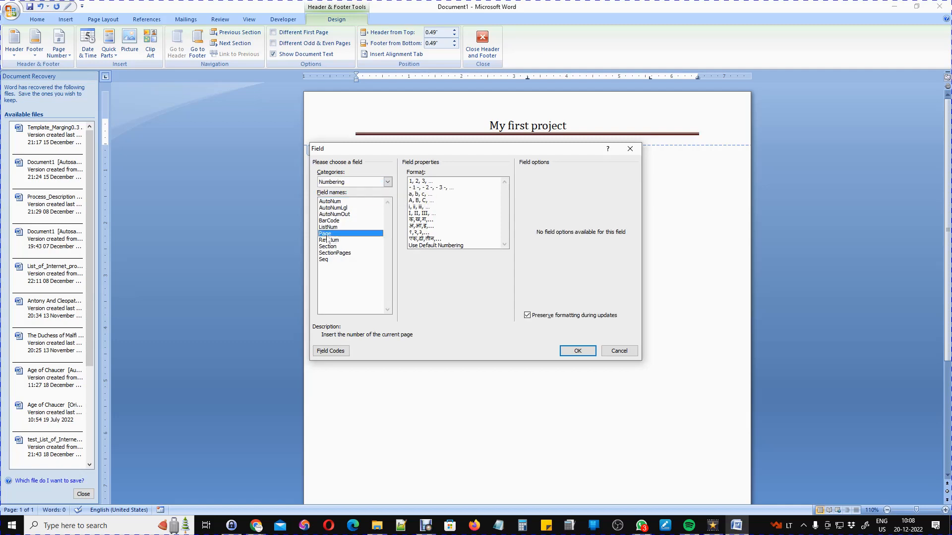
pyautogui.click(419, 183)
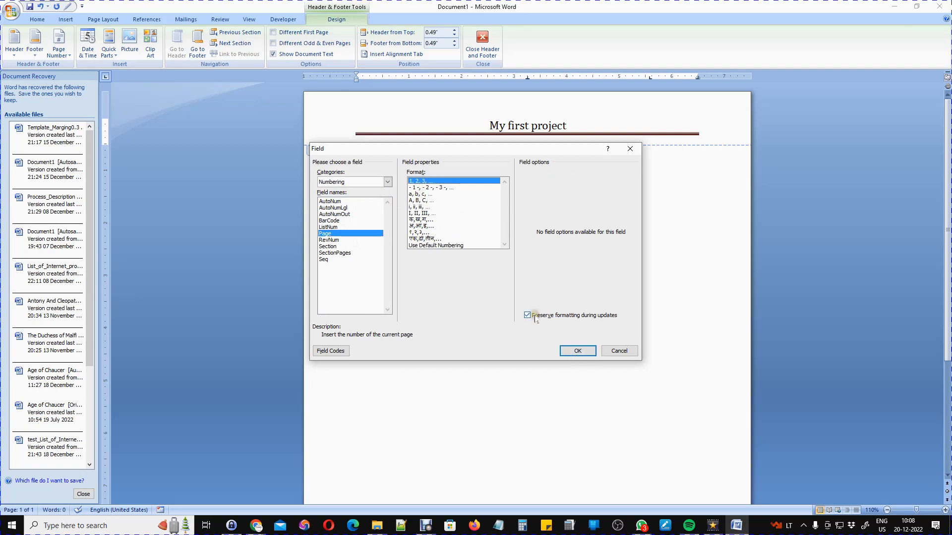
pyautogui.click(572, 354)
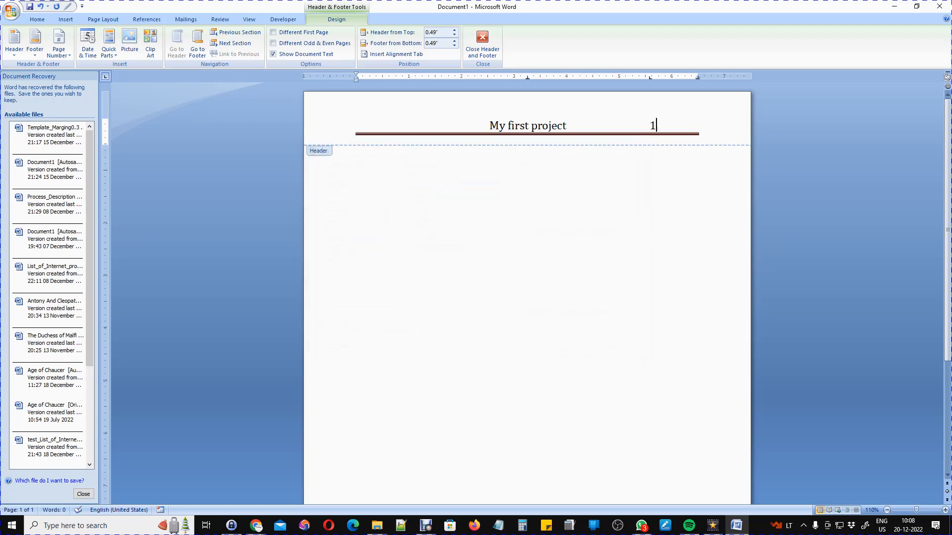
pyautogui.scroll(-6, 622, 170)
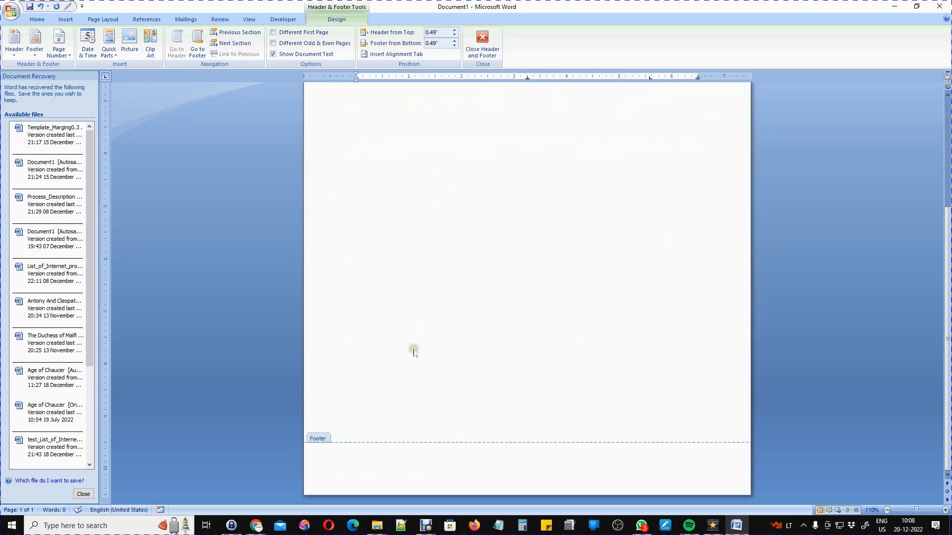
# Close the header and add a page break so the document runs to three numbered pages.
pyautogui.doubleClick(350, 362)
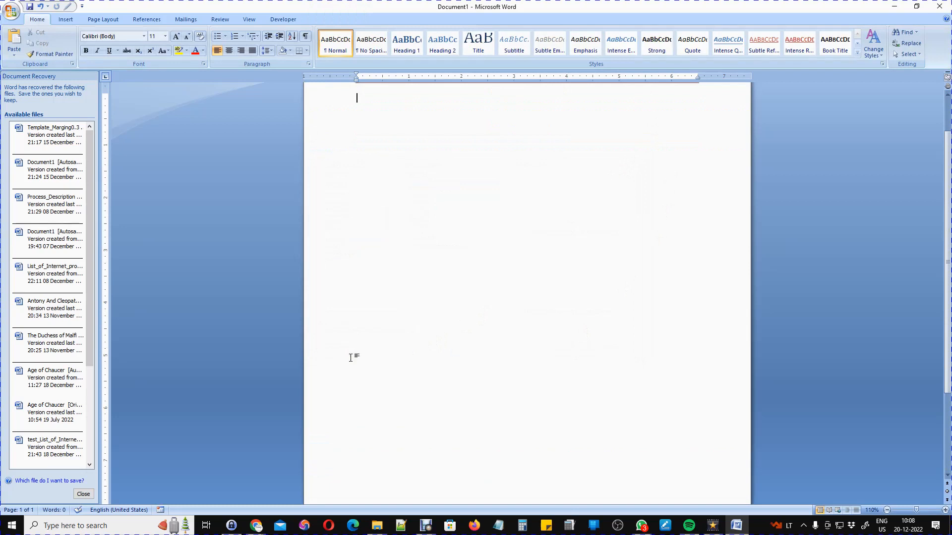
pyautogui.scroll(-3, 351, 358)
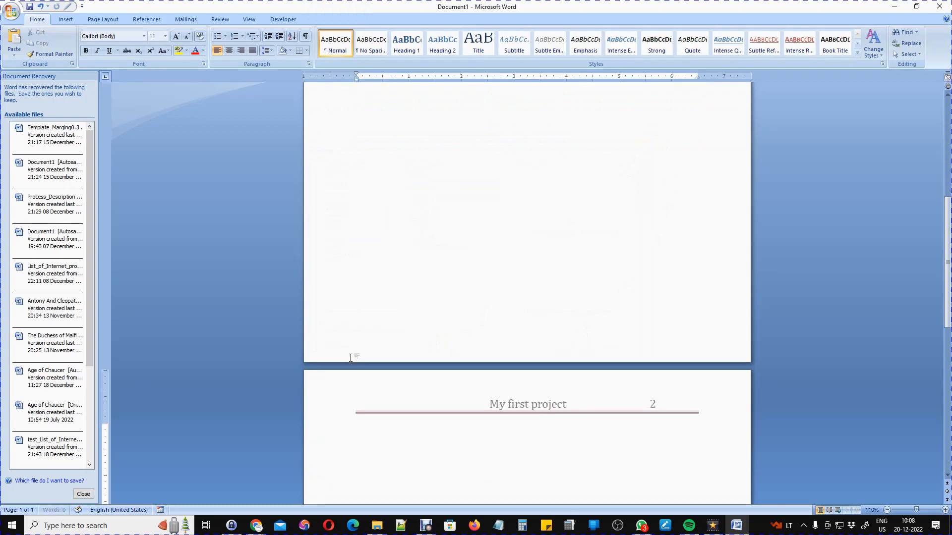
pyautogui.scroll(-2, 350, 357)
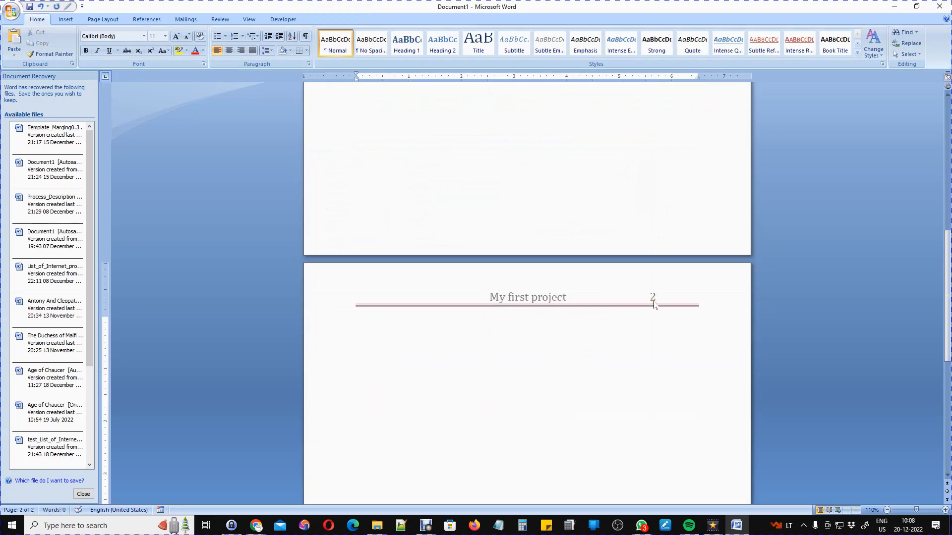
pyautogui.hotkey('ctrl', 'Return')
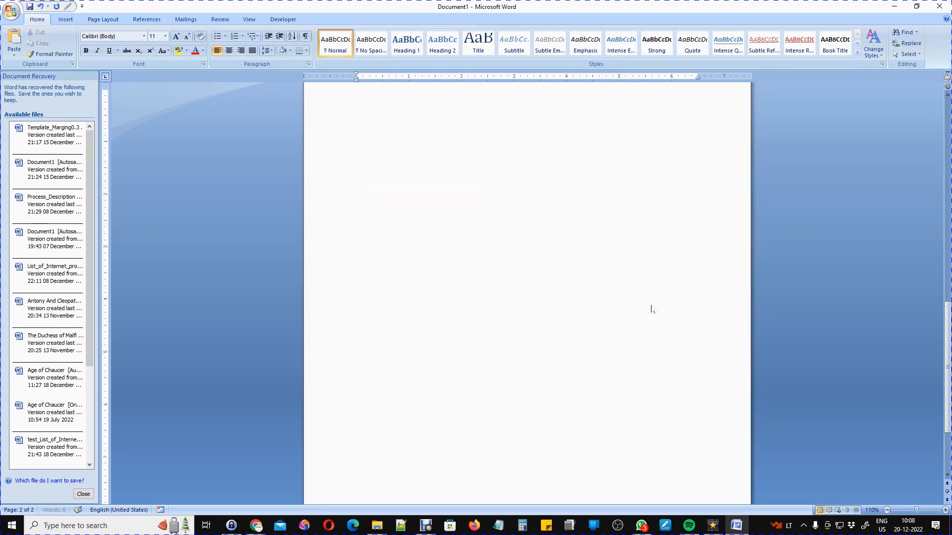
pyautogui.click(623, 308)
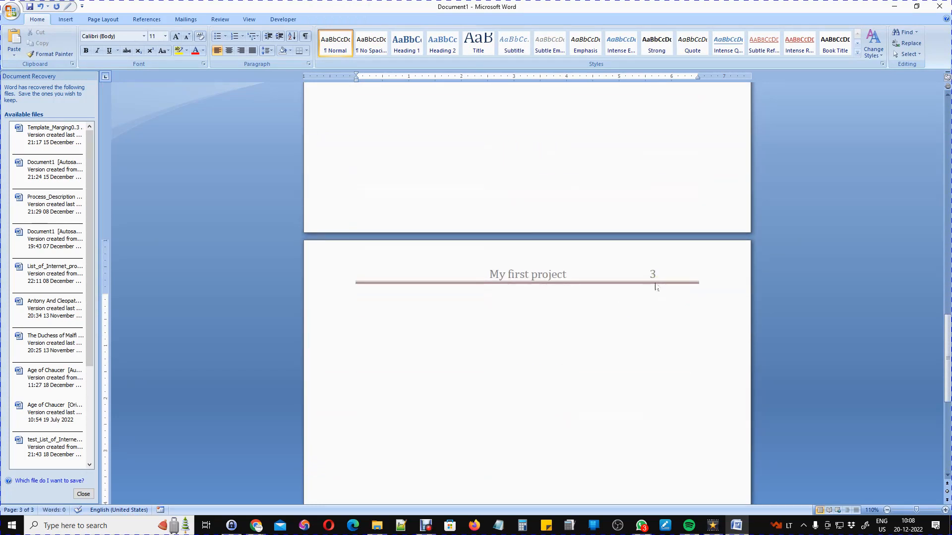
pyautogui.scroll(15, 655, 287)
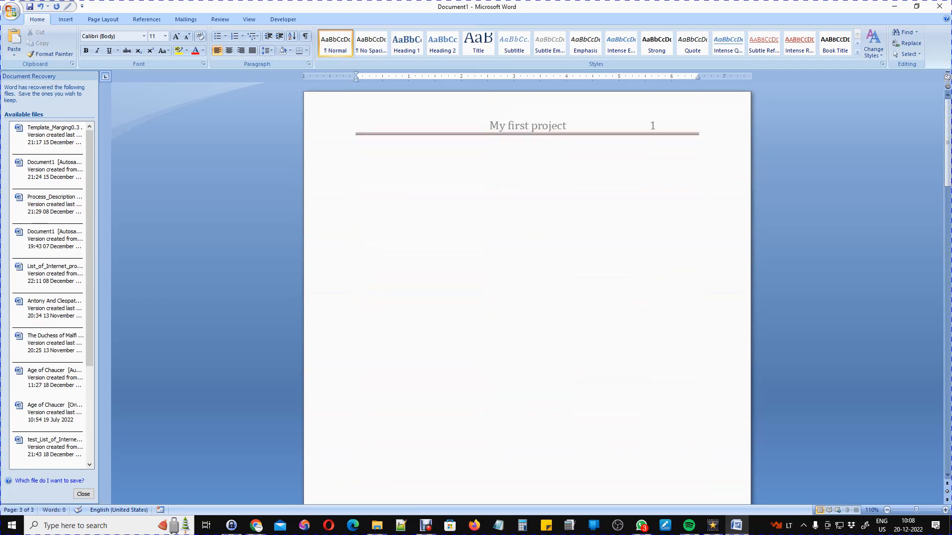
# Insert a Page field in A, B, C format at the start of the header.
pyautogui.doubleClick(679, 126)
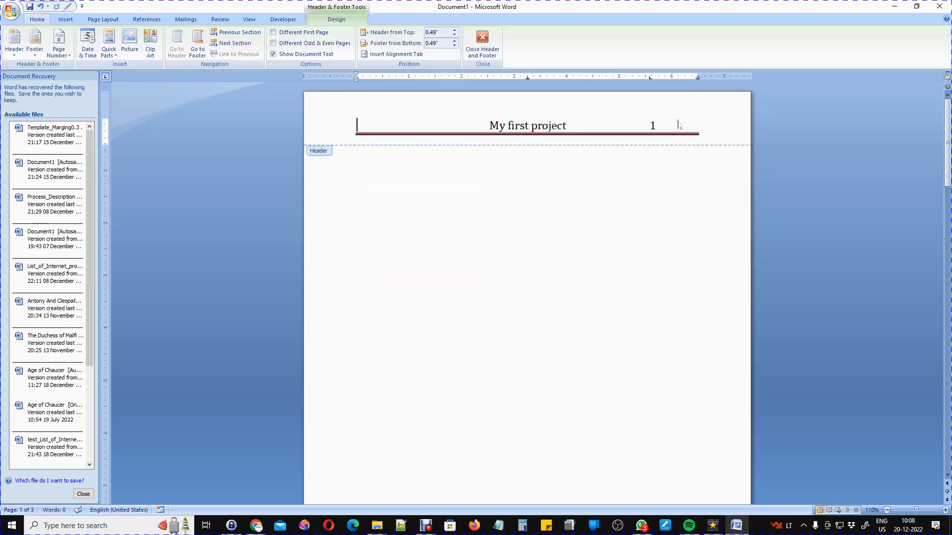
pyautogui.click(344, 145)
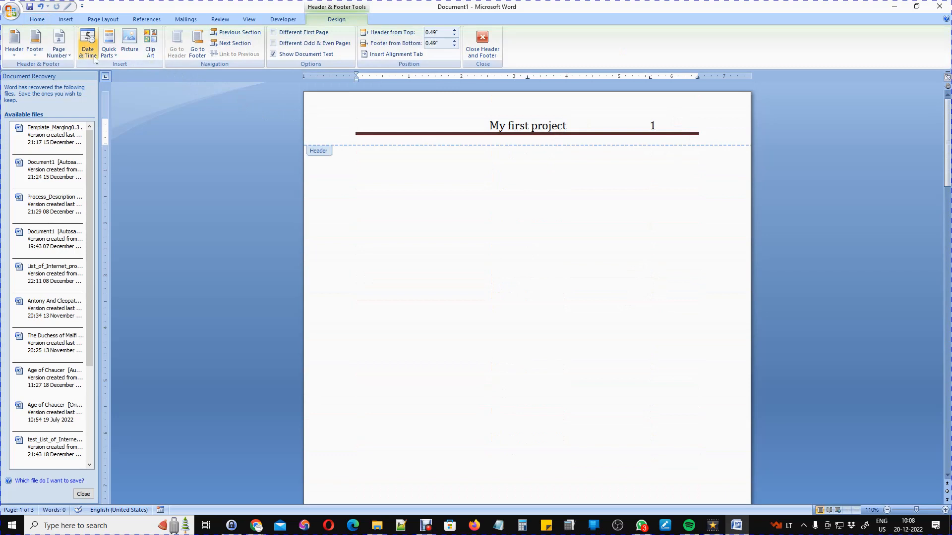
pyautogui.click(110, 54)
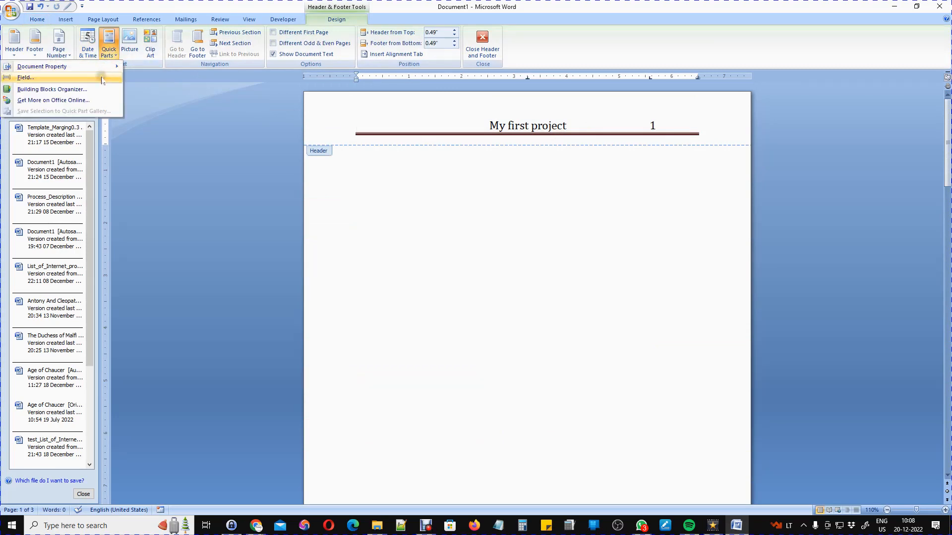
pyautogui.click(26, 77)
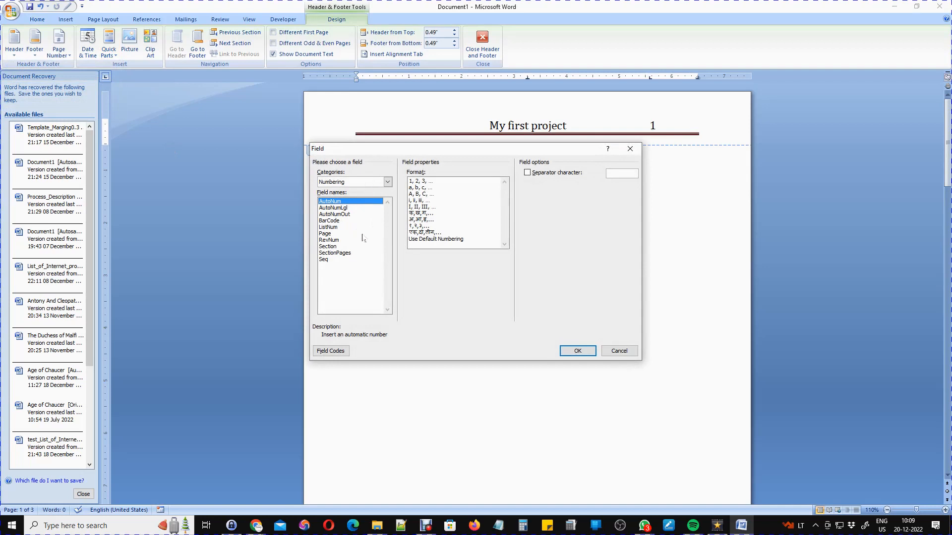
pyautogui.click(327, 234)
pyautogui.click(418, 200)
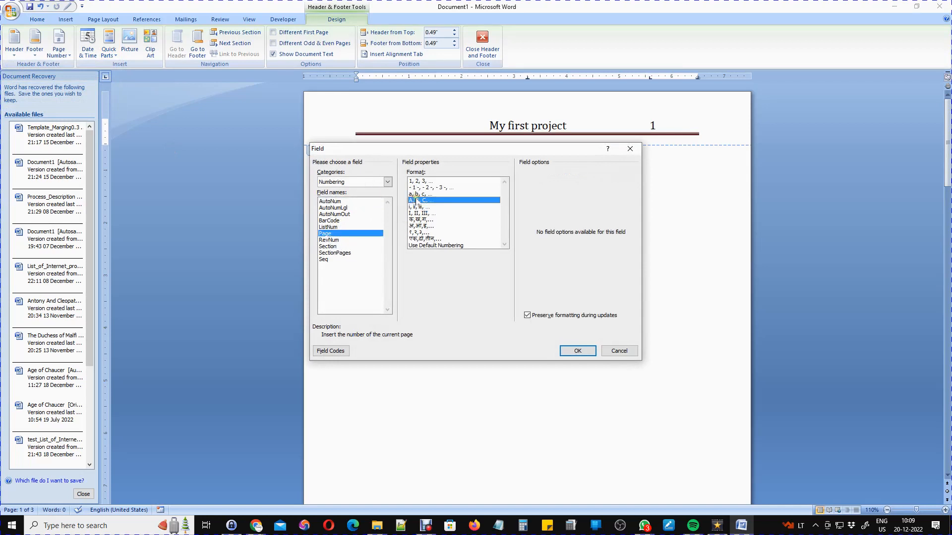
pyautogui.click(577, 351)
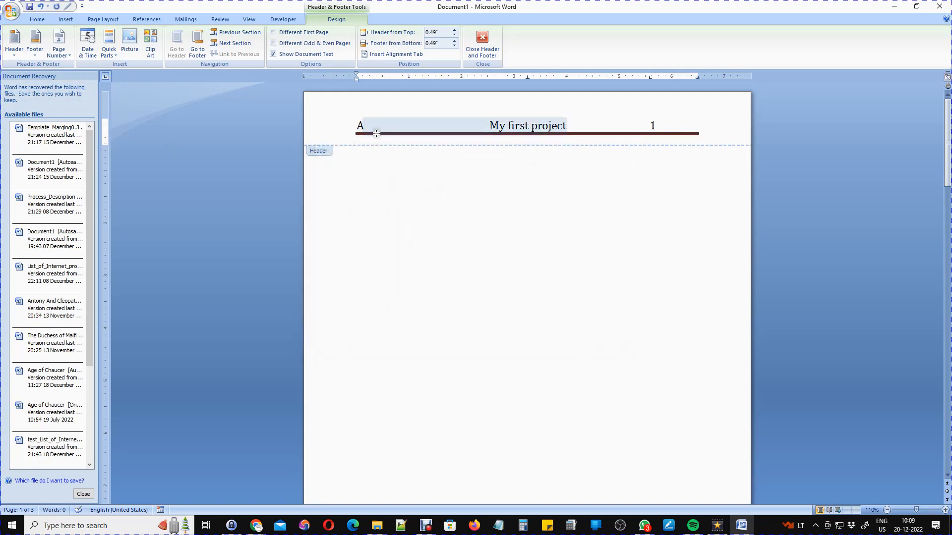
pyautogui.scroll(-15, 375, 164)
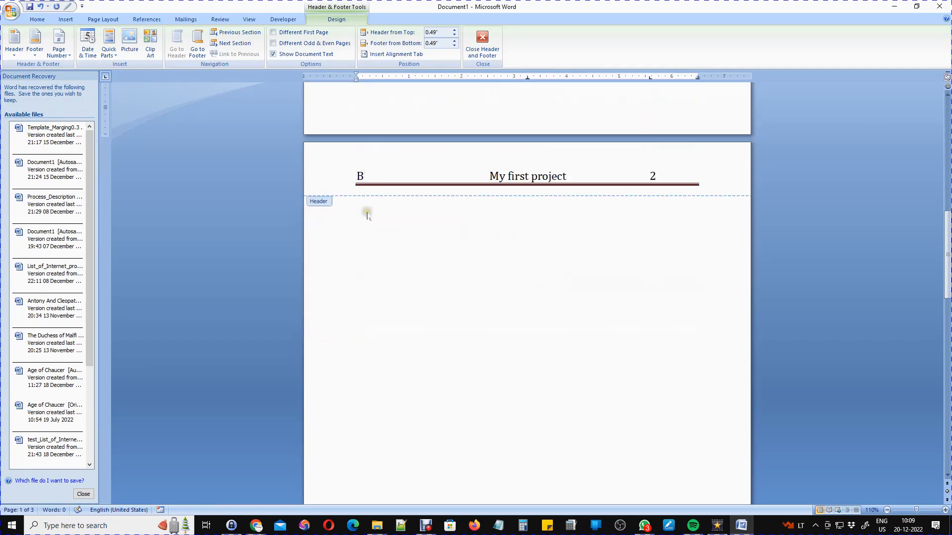
pyautogui.scroll(-15, 352, 233)
pyautogui.scroll(16, 388, 268)
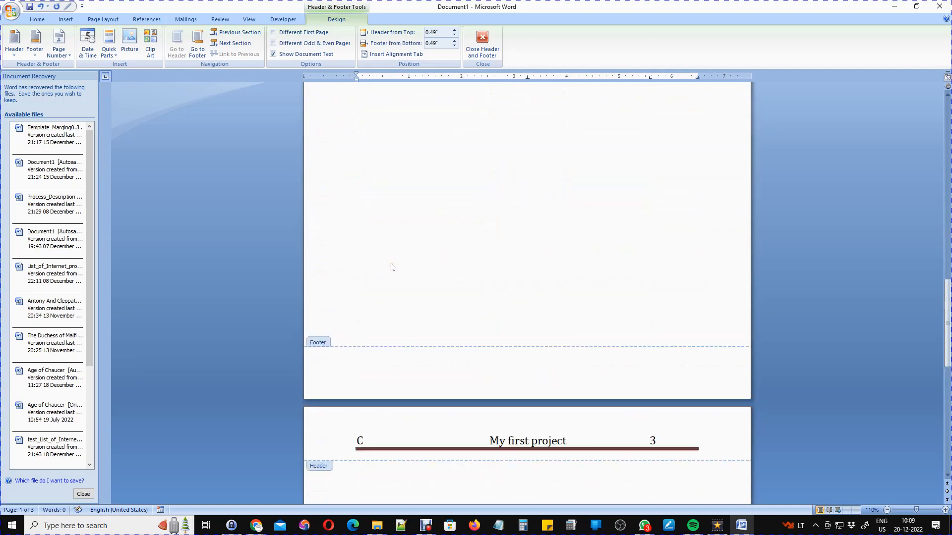
pyautogui.scroll(15, 399, 248)
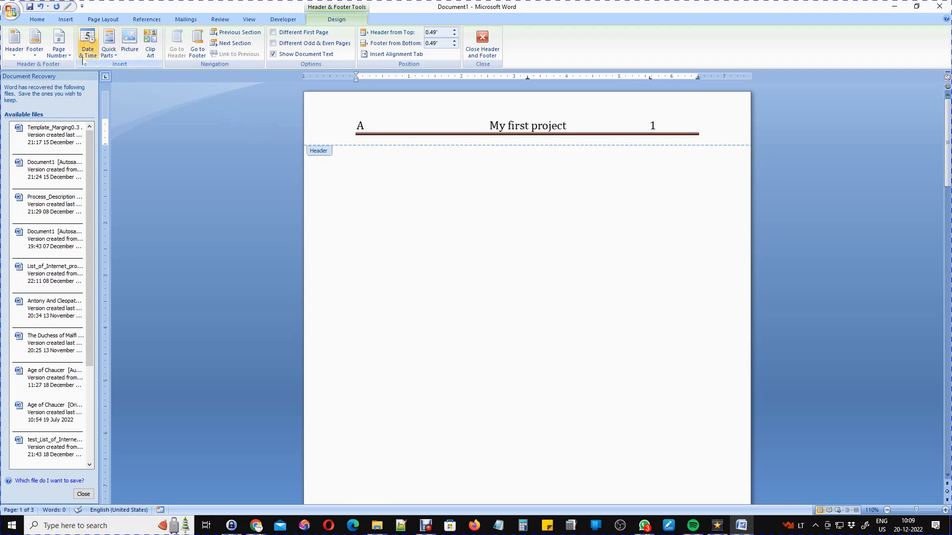
# Insert a Document Information NumPages field in 1, 2, 3 format, preceded by 'Total Pages='.
pyautogui.click(108, 48)
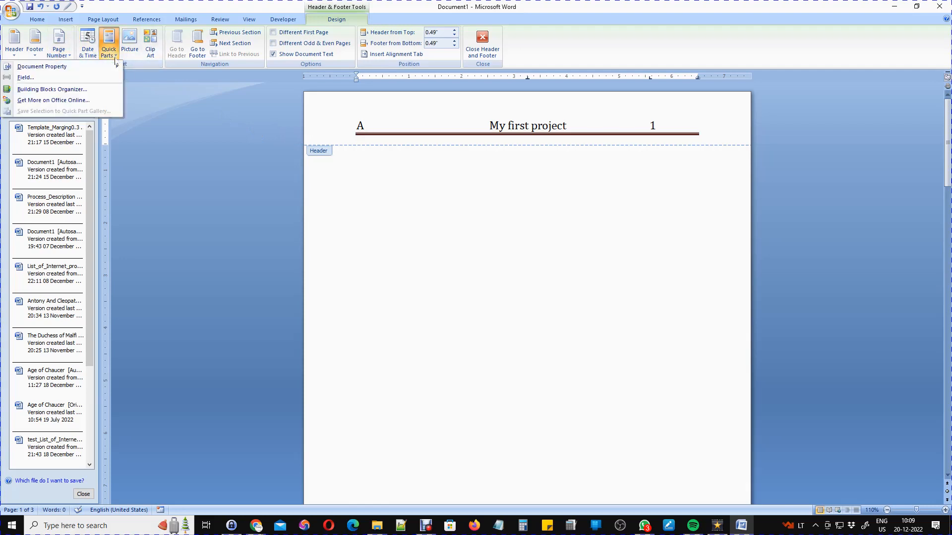
pyautogui.click(87, 78)
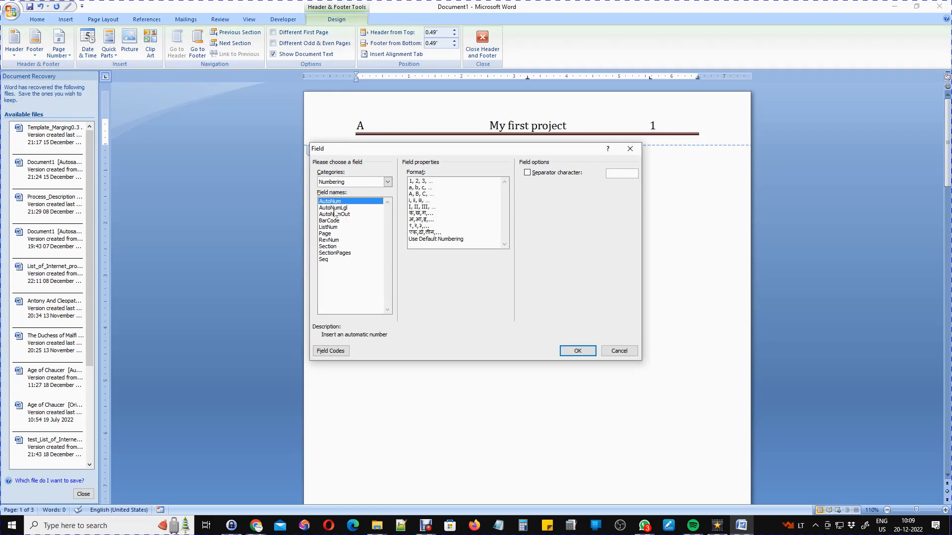
pyautogui.click(387, 183)
pyautogui.click(371, 210)
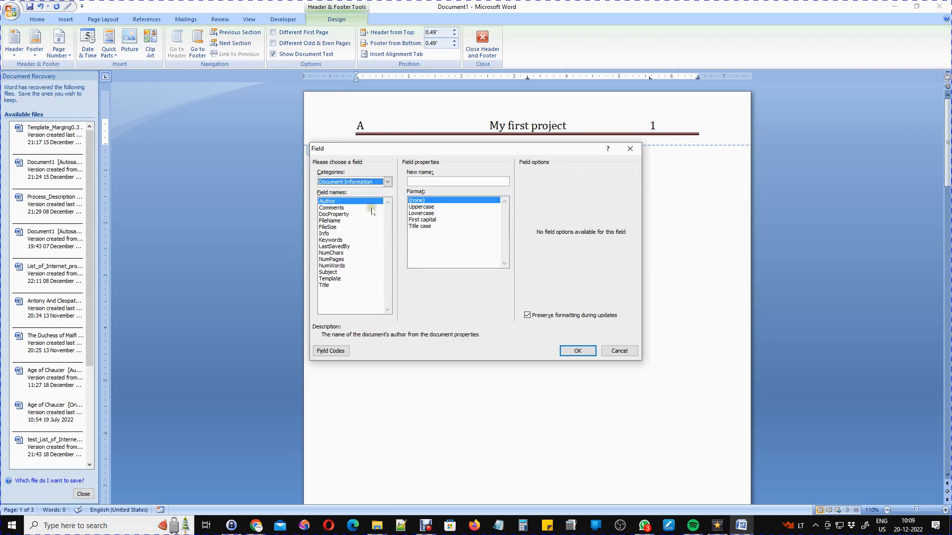
pyautogui.click(337, 259)
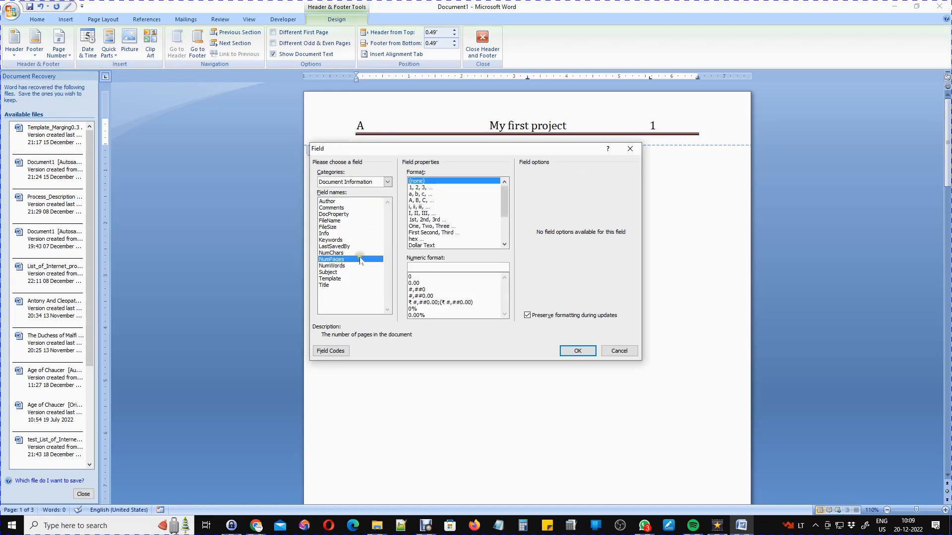
pyautogui.click(427, 188)
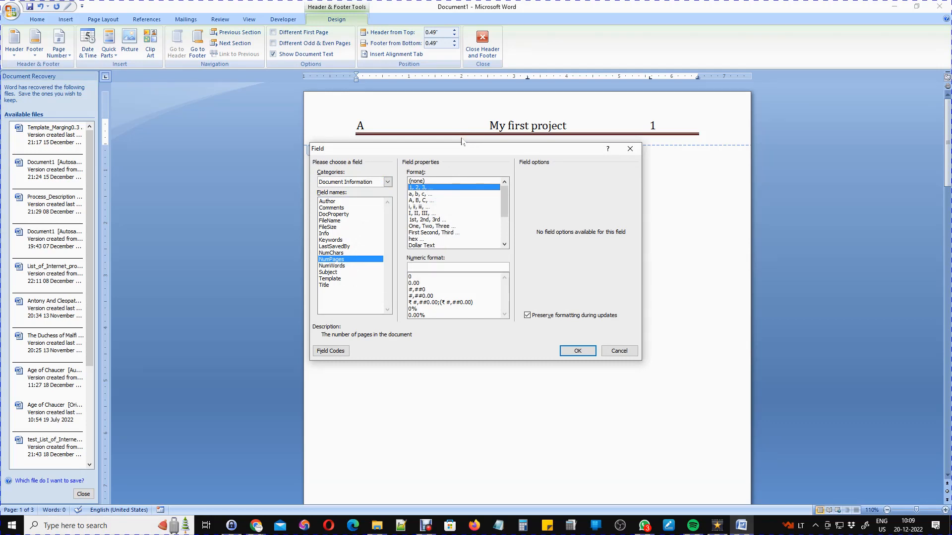
pyautogui.click(577, 351)
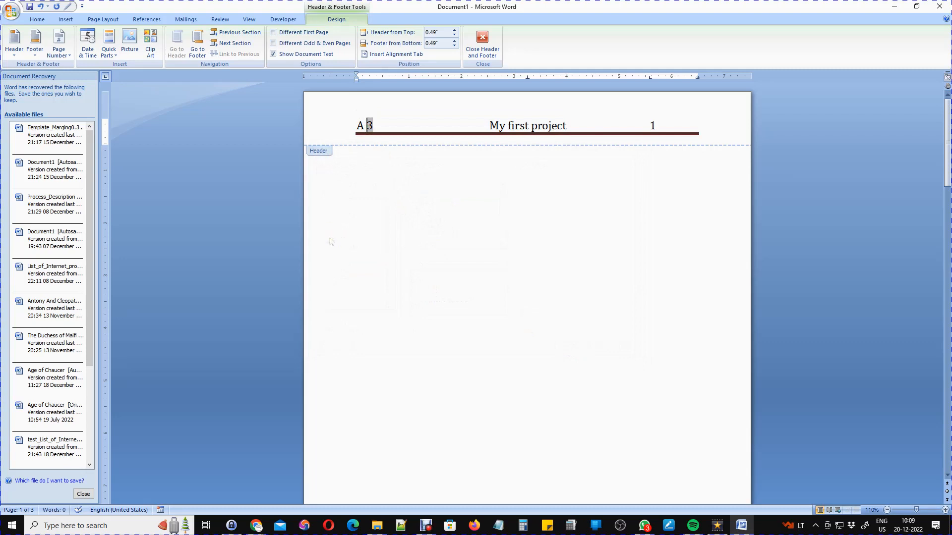
pyautogui.write('Total Pages=')
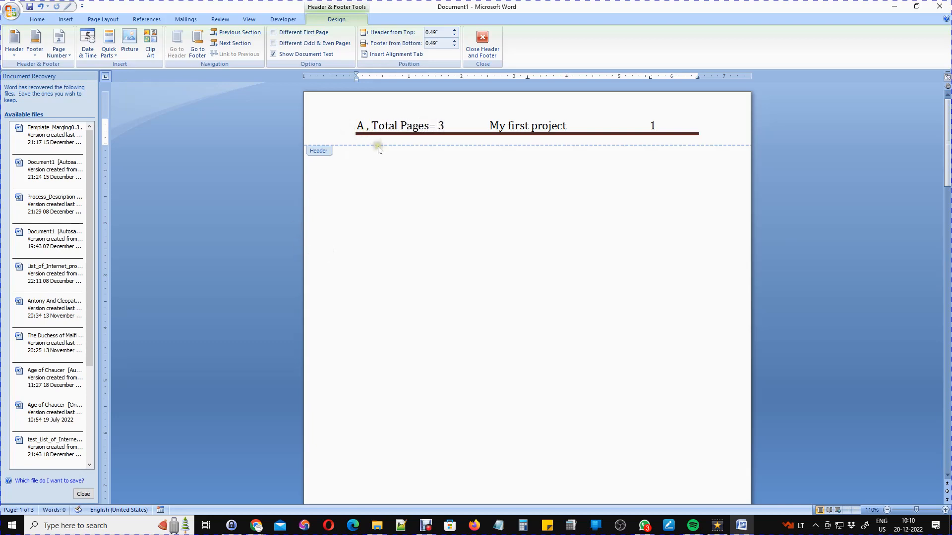
# Close the header and scroll the pages to check each letter, total pages and number.
pyautogui.doubleClick(402, 184)
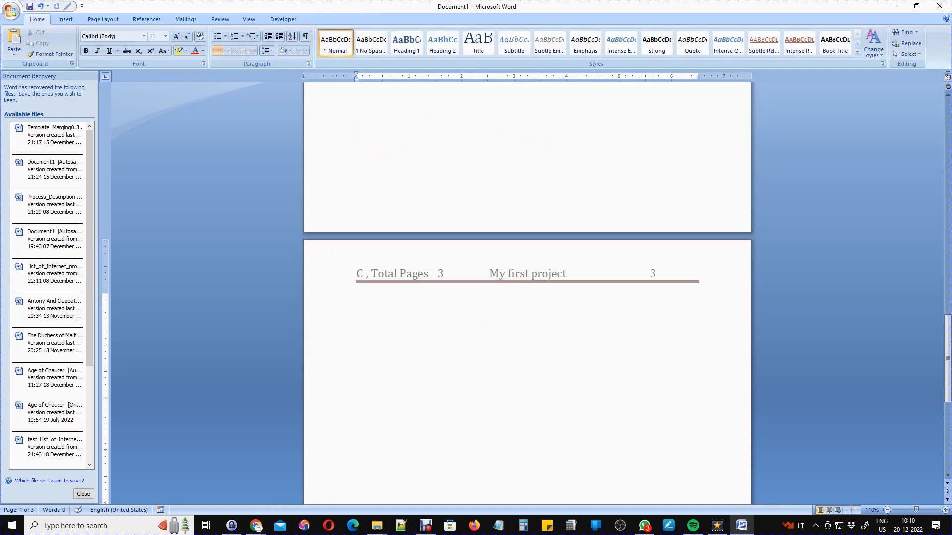
pyautogui.scroll(-12, 408, 285)
pyautogui.scroll(6, 407, 282)
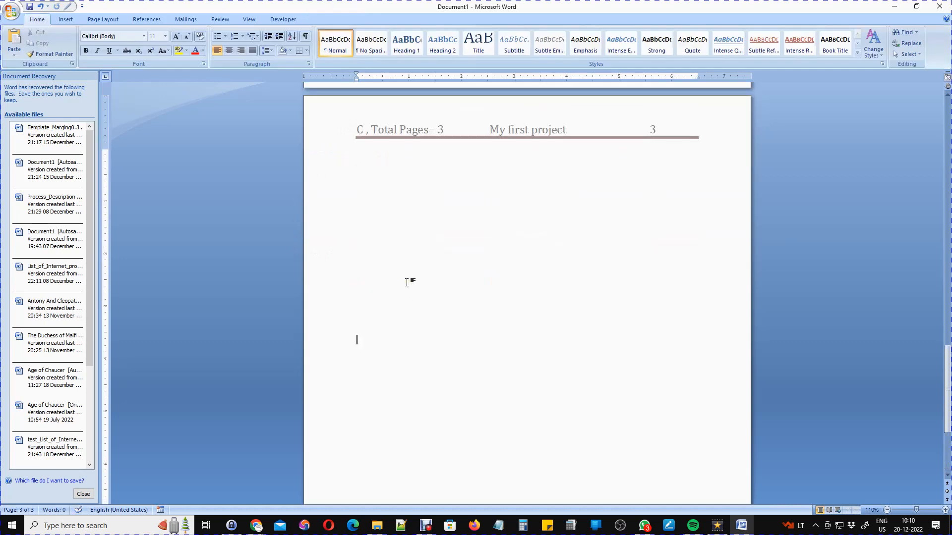
pyautogui.scroll(20, 406, 282)
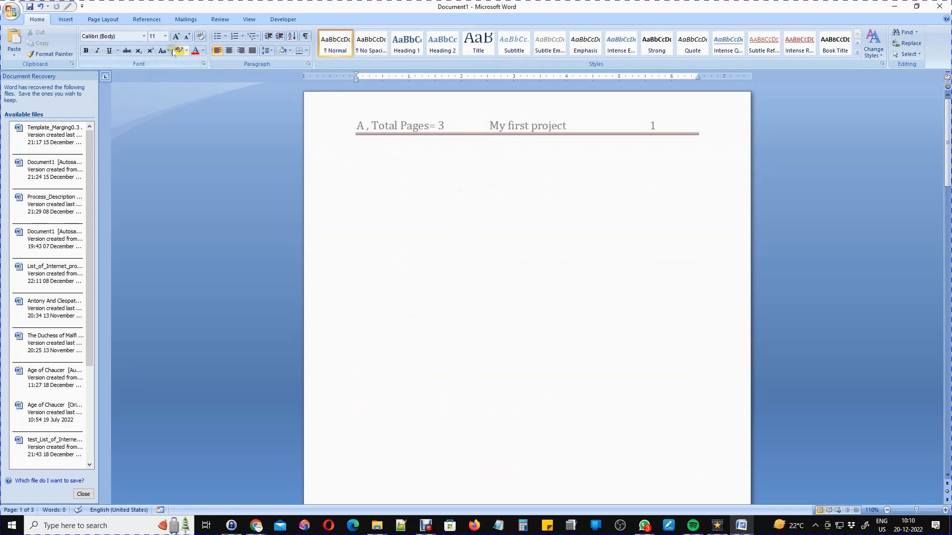
pyautogui.click(66, 20)
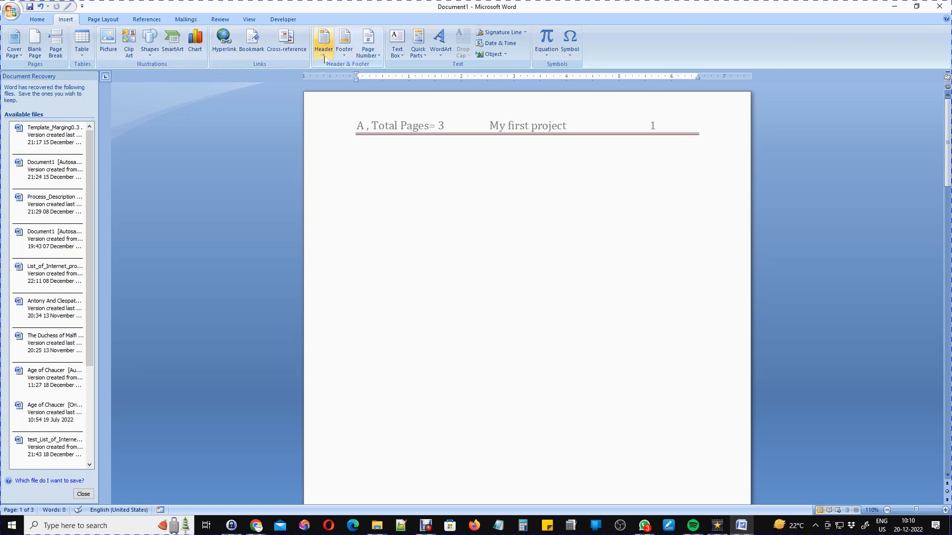
# Replace the header with the built-in Pinstripes design.
pyautogui.click(323, 49)
pyautogui.scroll(-8, 226, 220)
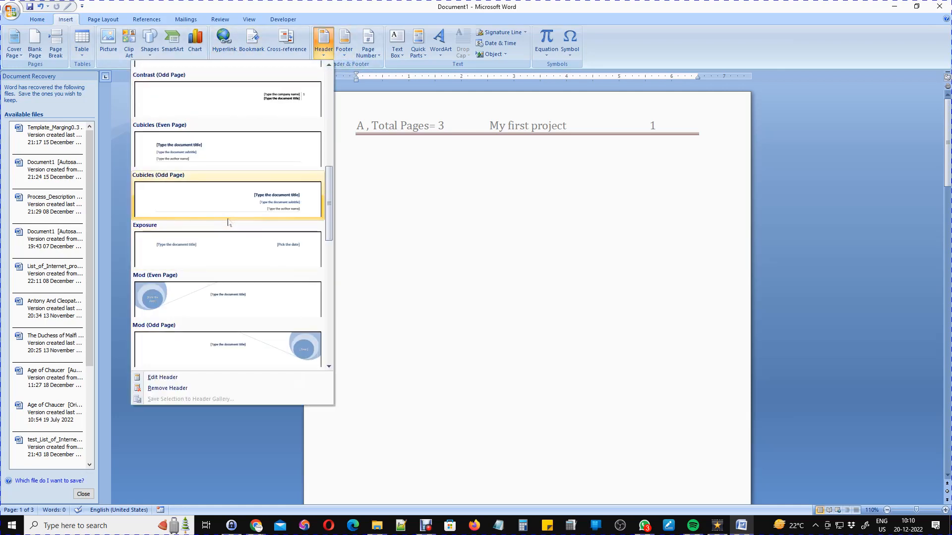
pyautogui.scroll(-8, 228, 218)
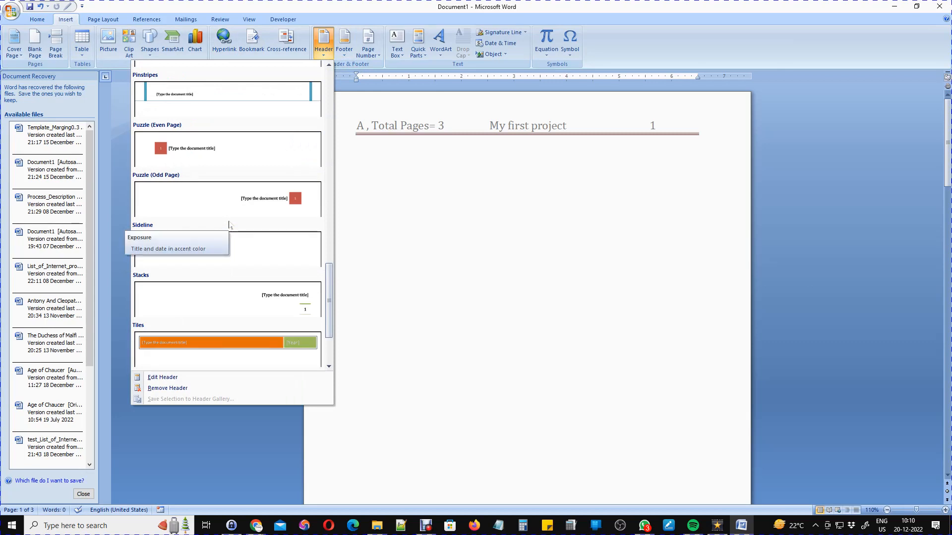
pyautogui.scroll(-2, 257, 205)
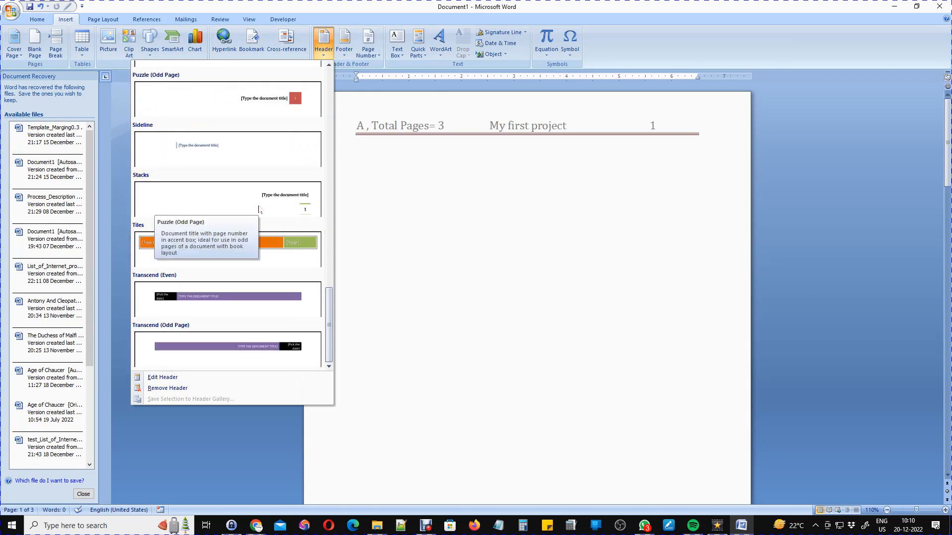
pyautogui.scroll(4, 251, 262)
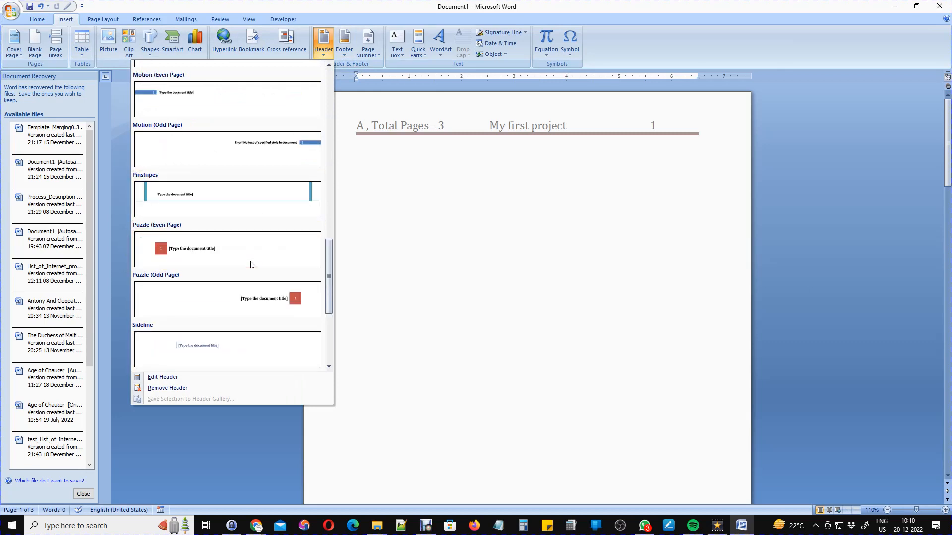
pyautogui.click(213, 197)
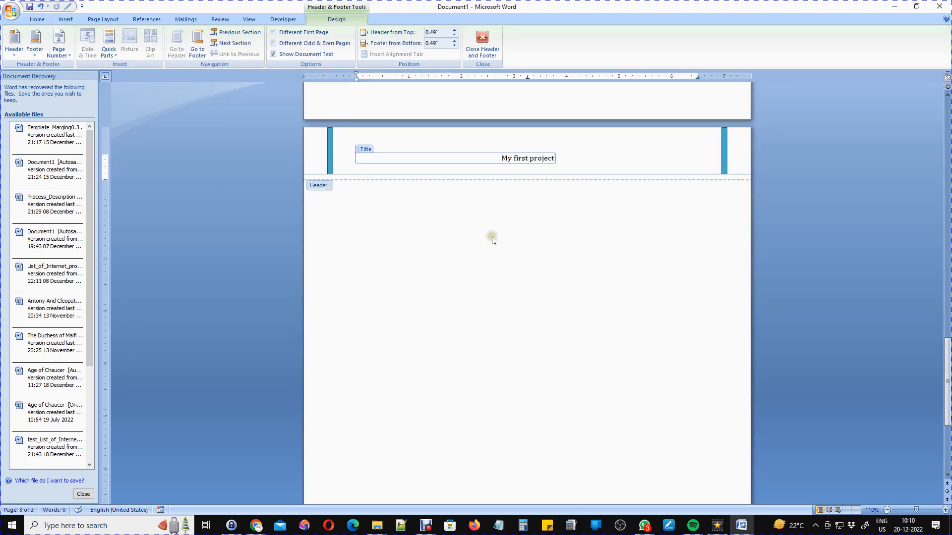
# Place the insertion point before the title in the Pinstripes header.
pyautogui.click(614, 156)
pyautogui.doubleClick(615, 157)
pyautogui.scroll(3, 523, 241)
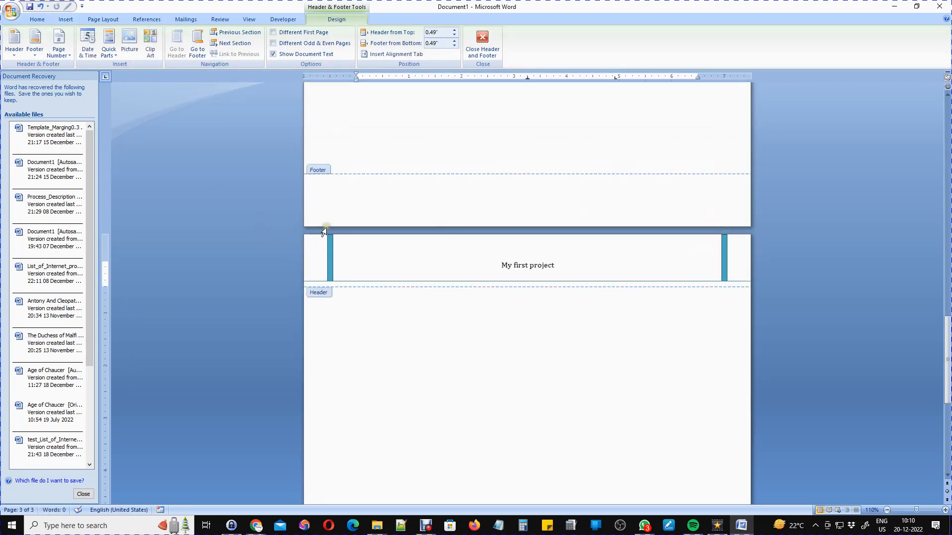
pyautogui.scroll(-2, 590, 312)
pyautogui.scroll(4, 576, 313)
pyautogui.scroll(-5, 578, 311)
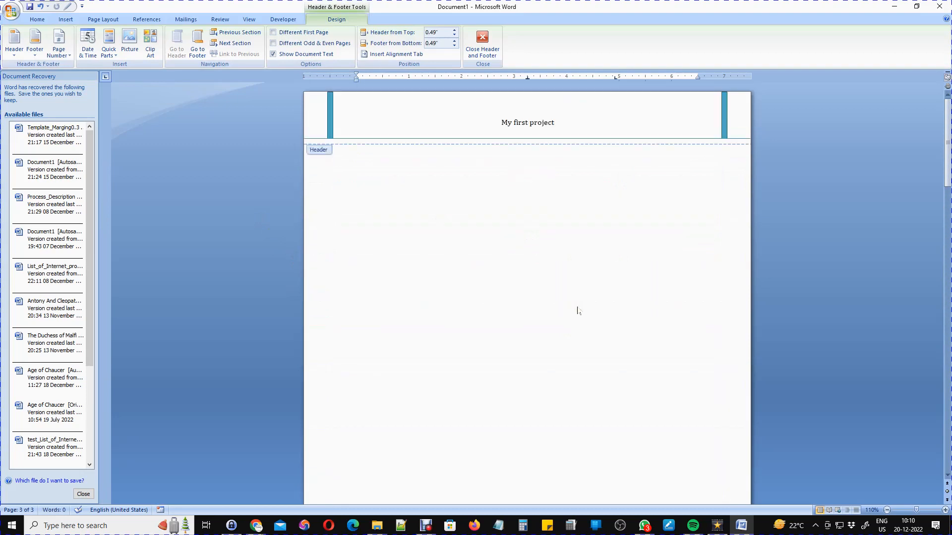
pyautogui.click(407, 124)
pyautogui.click(364, 114)
pyautogui.click(427, 108)
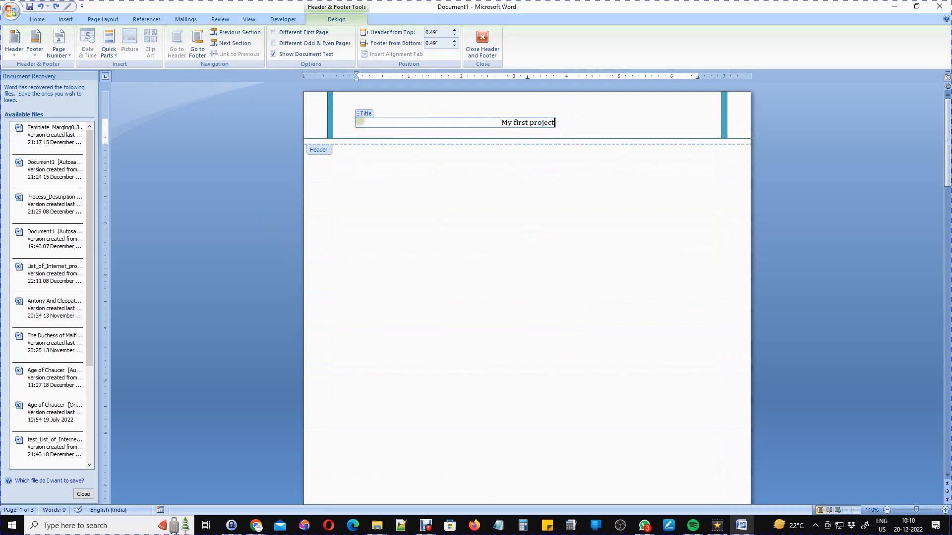
# At the header's right end, start a FileSize field and choose its number format.
pyautogui.click(114, 54)
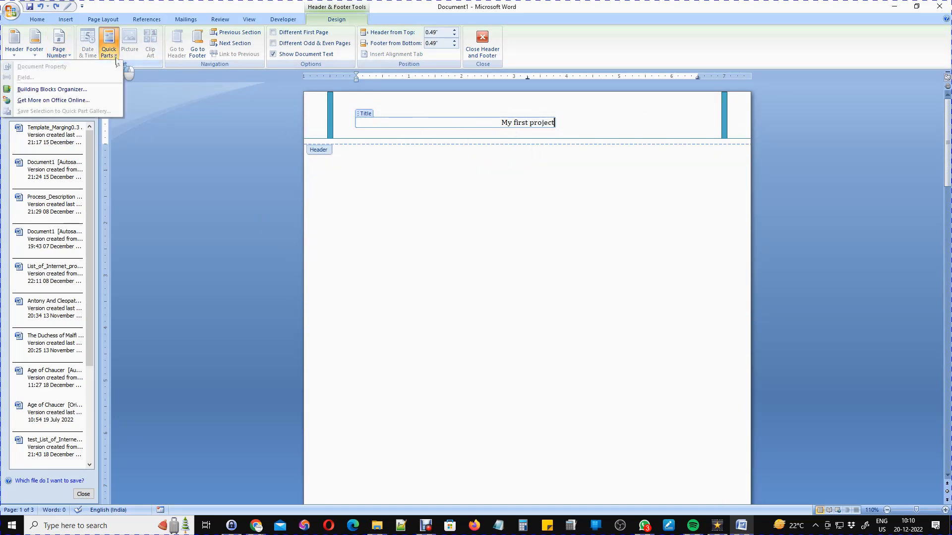
pyautogui.click(521, 202)
pyautogui.click(637, 123)
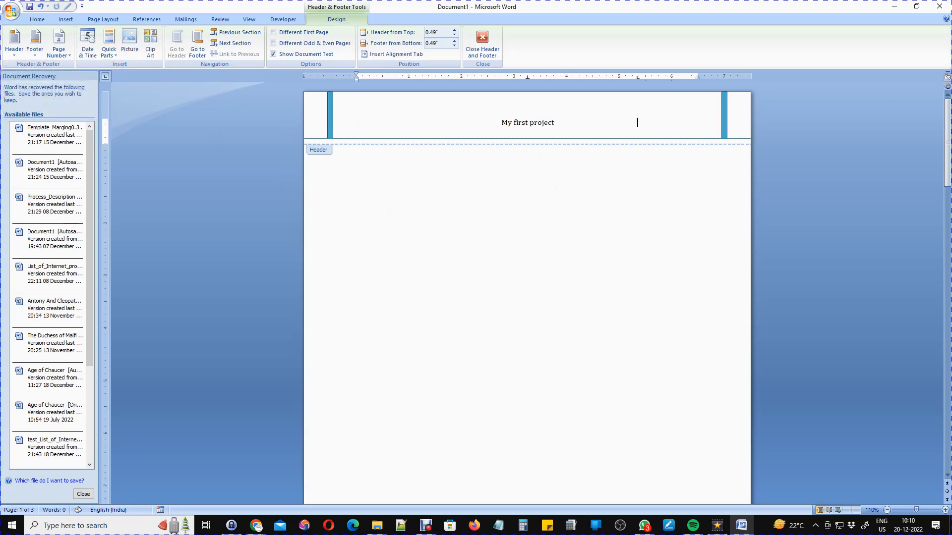
pyautogui.click(109, 49)
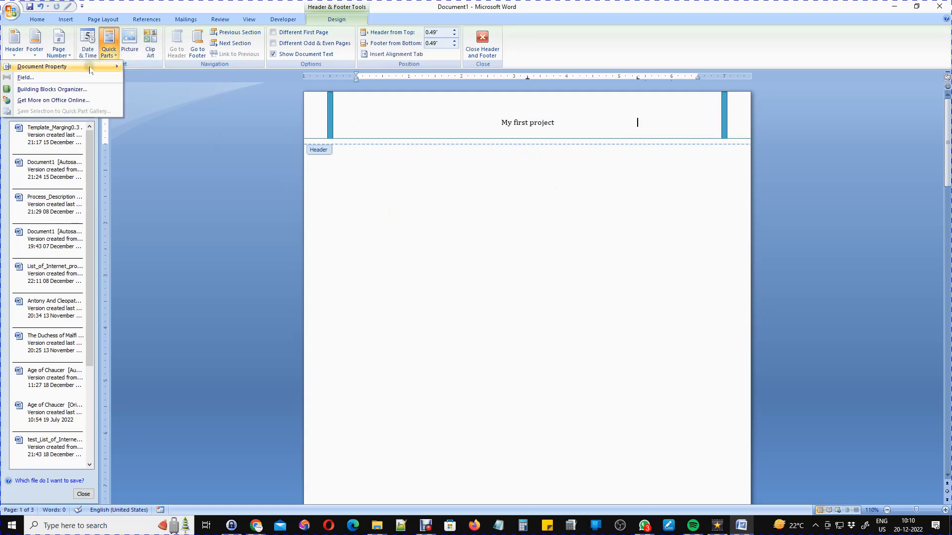
pyautogui.click(25, 77)
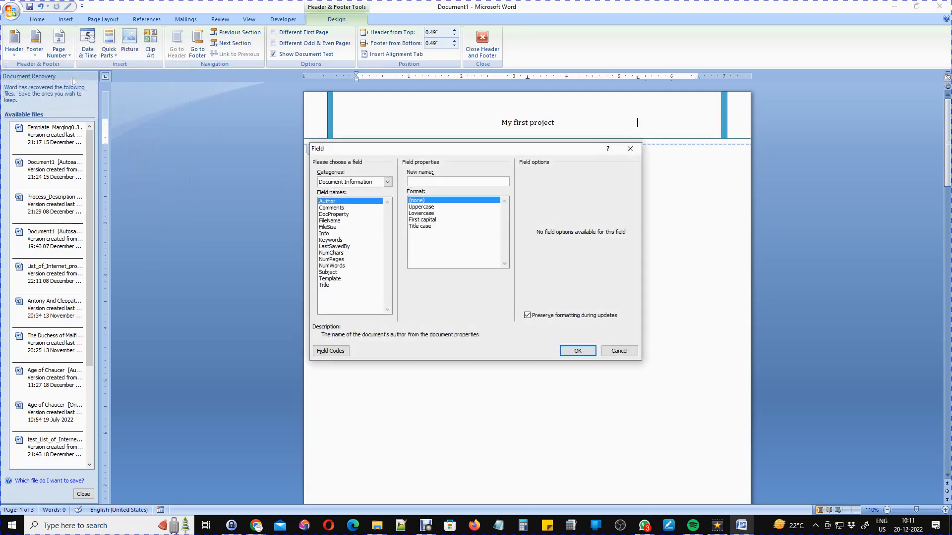
pyautogui.click(331, 221)
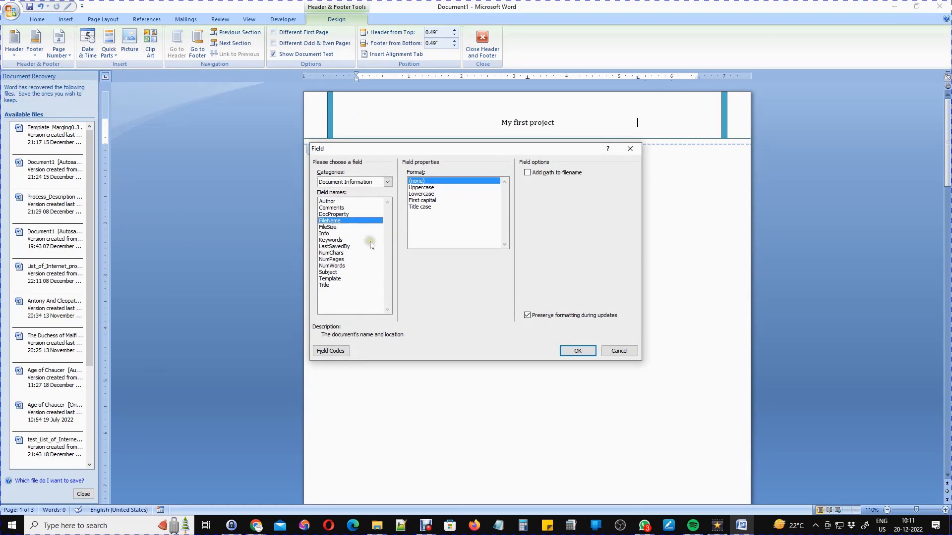
pyautogui.click(328, 228)
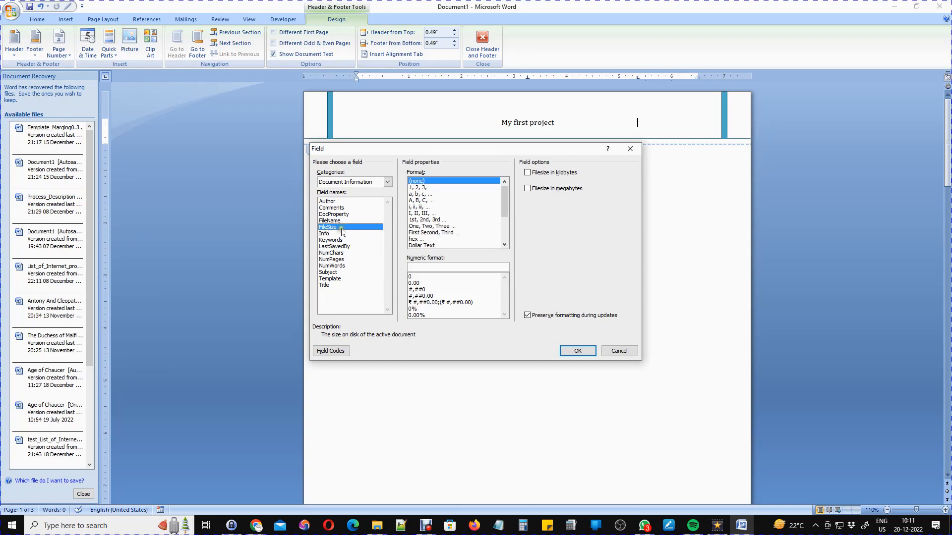
pyautogui.click(428, 193)
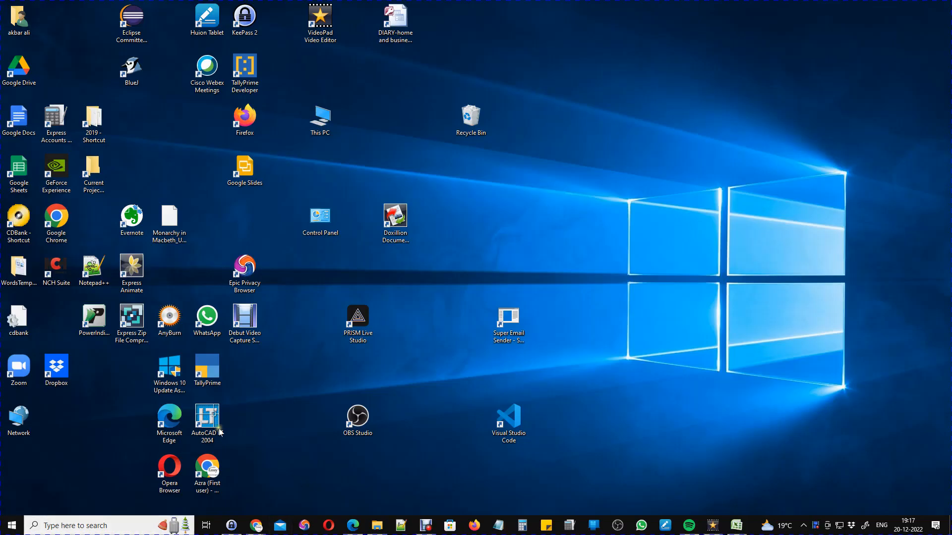
pyautogui.press('super')
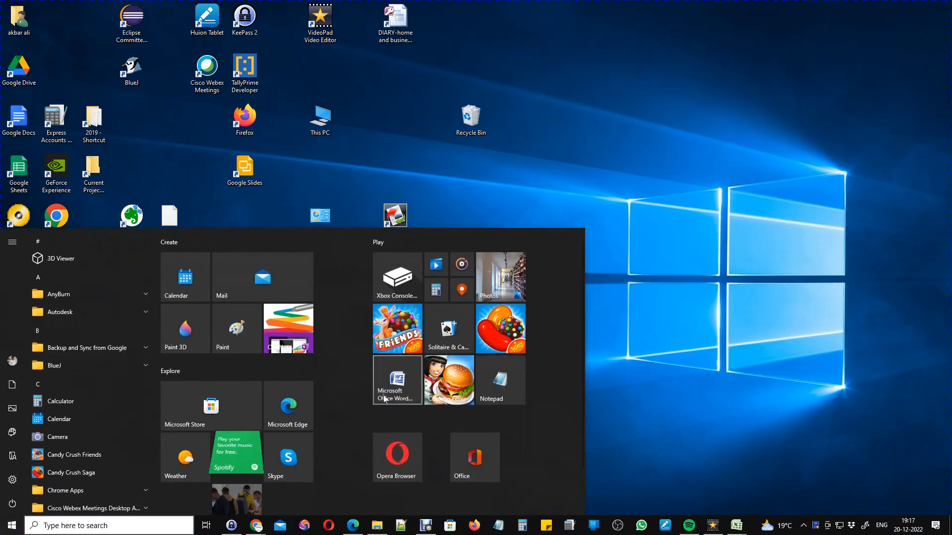
pyautogui.click(384, 399)
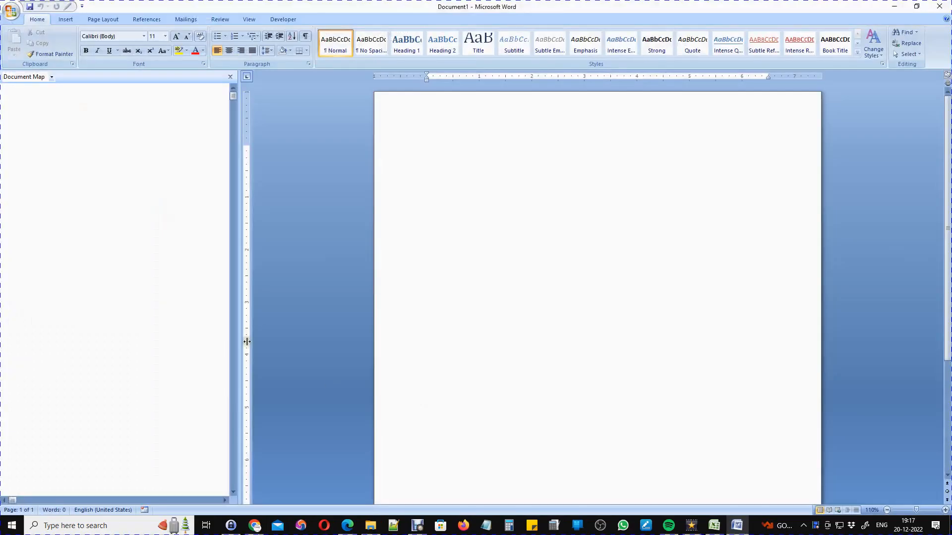
pyautogui.click(51, 78)
pyautogui.click(47, 94)
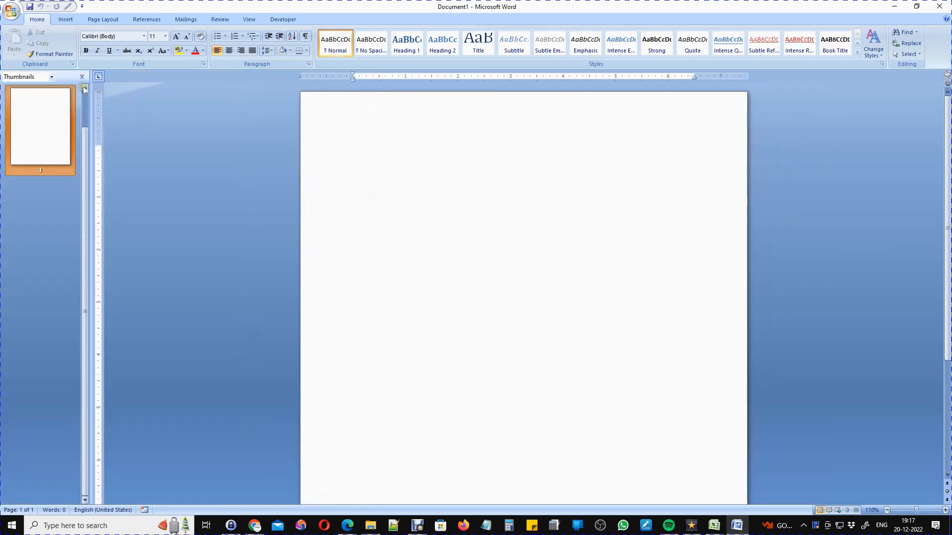
pyautogui.click(939, 6)
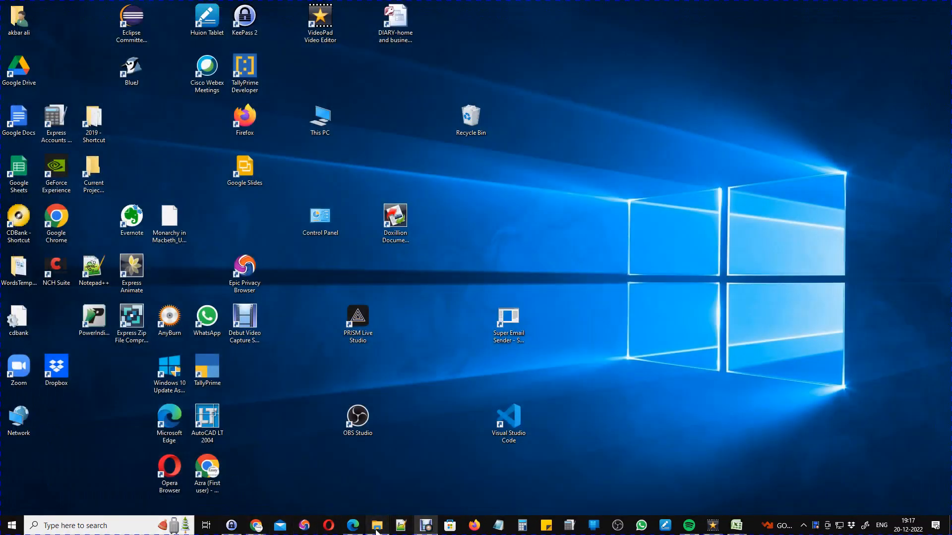
pyautogui.click(383, 523)
# Browse the library through PG Admission and Under Graduation into the 6TH SEMESTER folder.
pyautogui.click(14, 215)
pyautogui.click(13, 203)
pyautogui.click(17, 215)
pyautogui.click(41, 262)
pyautogui.click(61, 322)
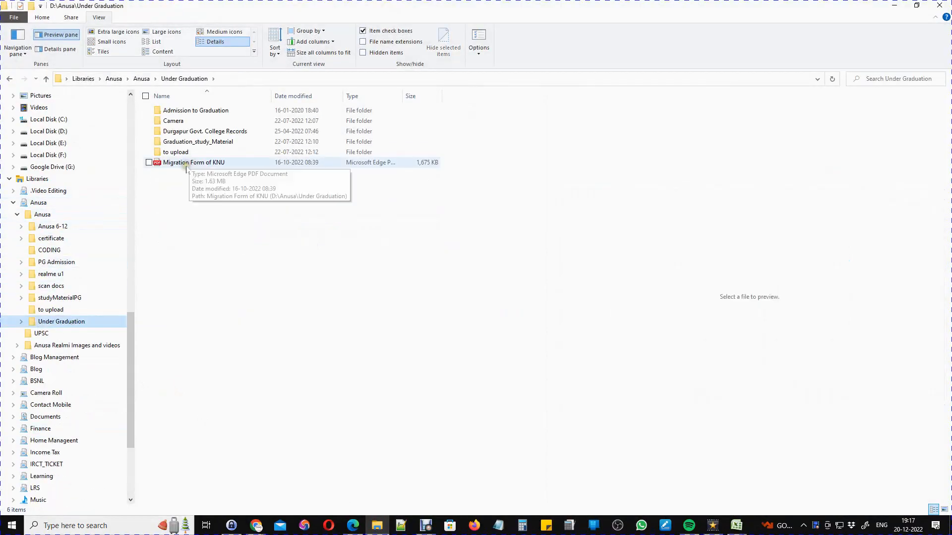
pyautogui.doubleClick(173, 141)
pyautogui.doubleClick(174, 162)
pyautogui.doubleClick(173, 141)
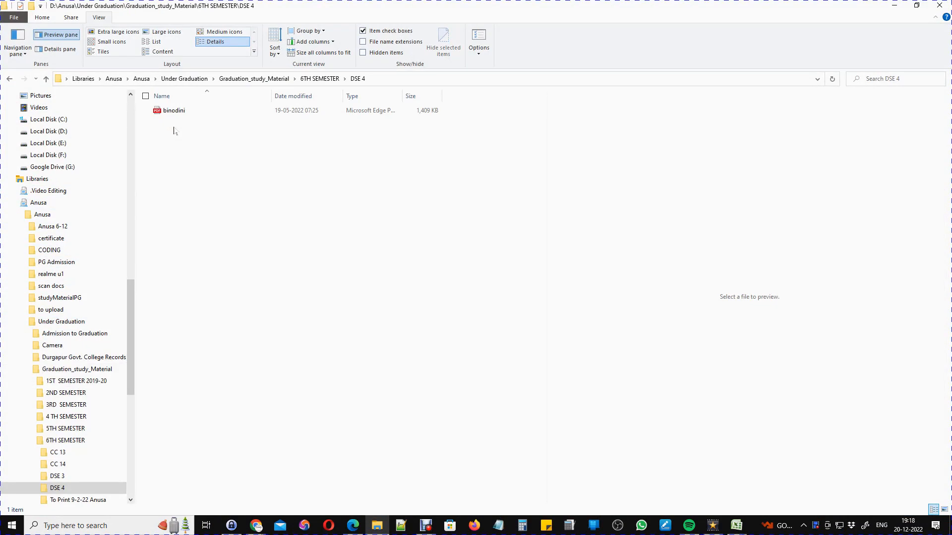
# Open CONCEPT OF DECOLONIZATION from the CC 13 > Unit 1 folder in Word.
pyautogui.press('BackSpace')
pyautogui.doubleClick(170, 111)
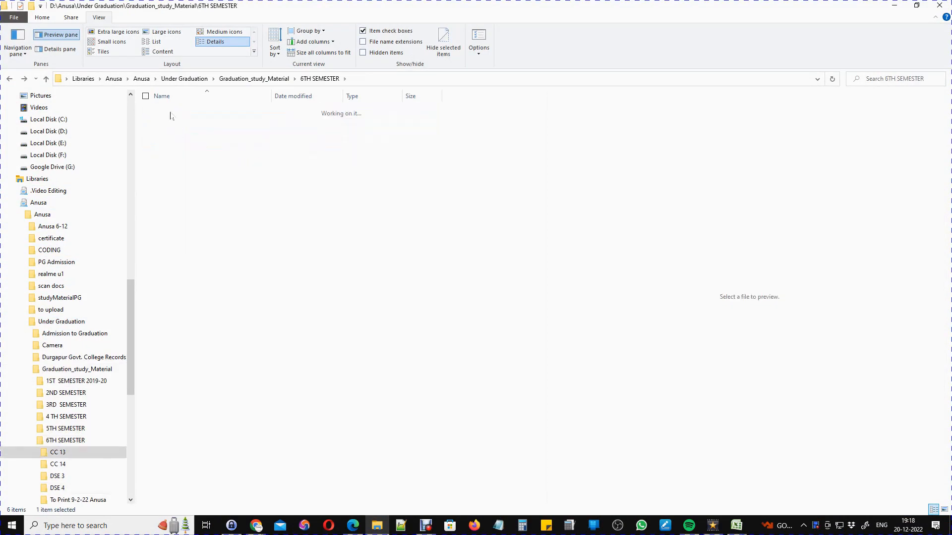
pyautogui.doubleClick(171, 112)
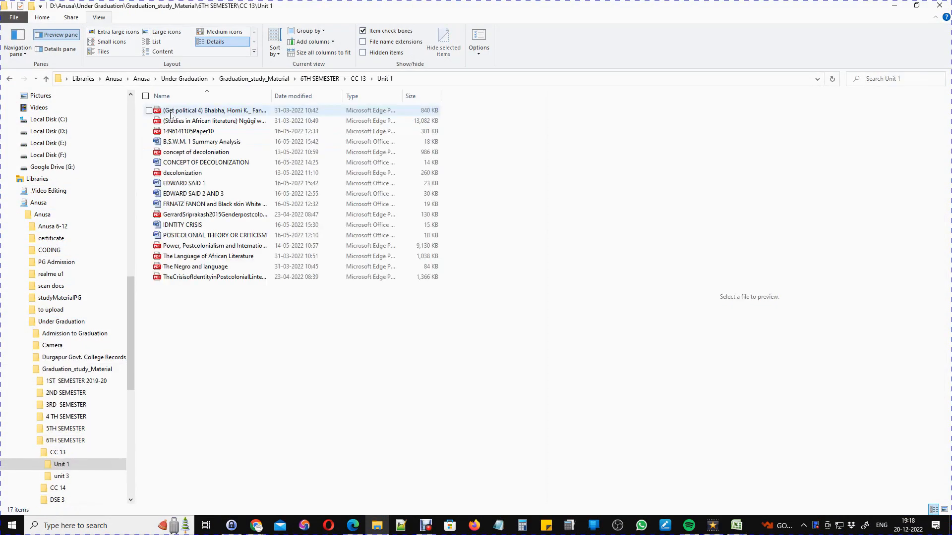
pyautogui.click(169, 163)
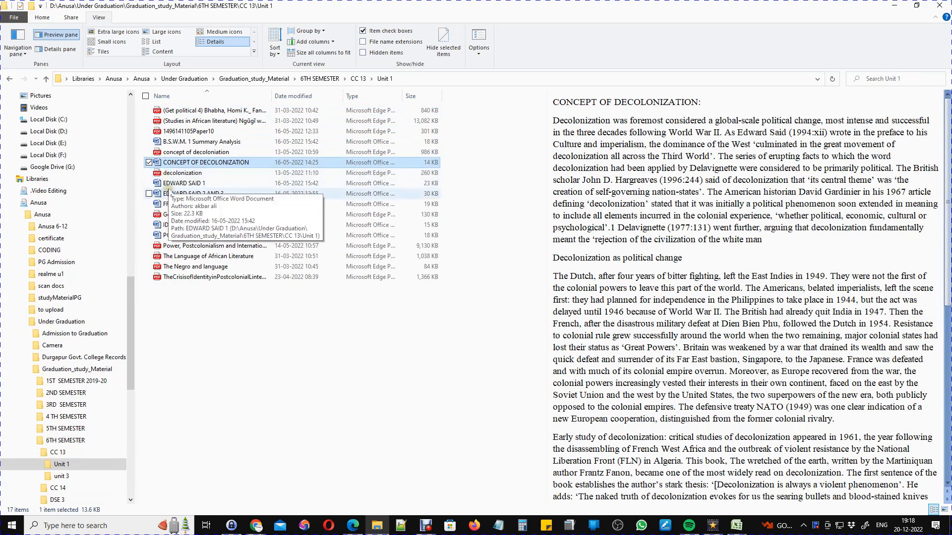
pyautogui.press('Return')
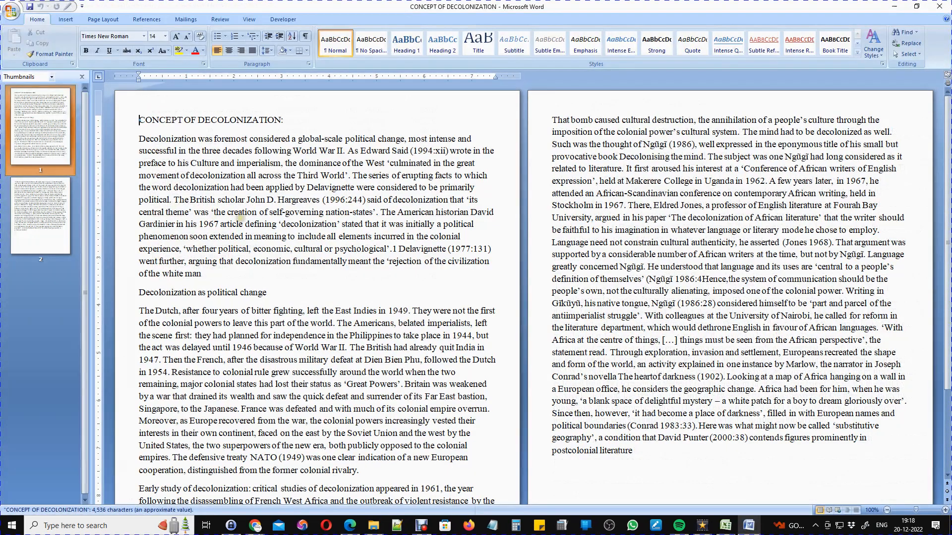
# Switch to One Page view and add a Blank header with its placeholder text deleted.
pyautogui.click(249, 19)
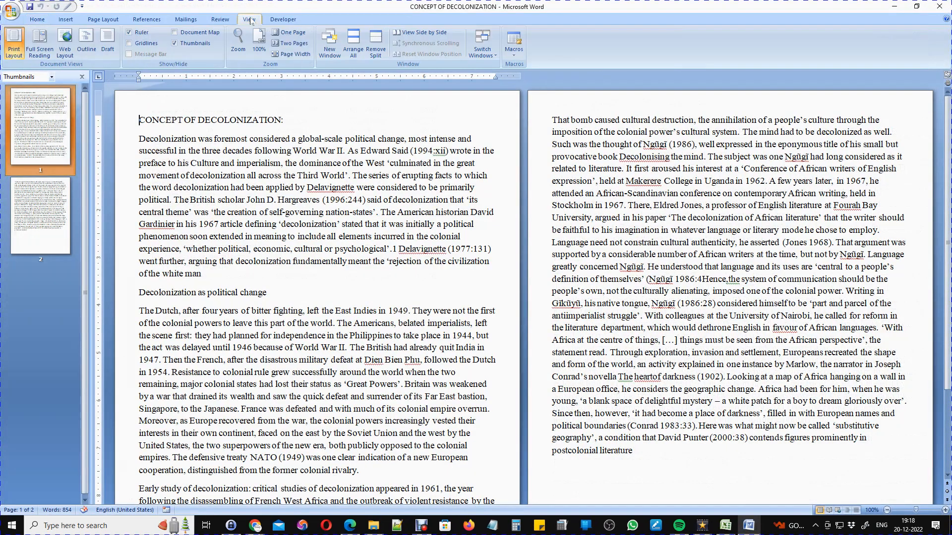
pyautogui.click(291, 34)
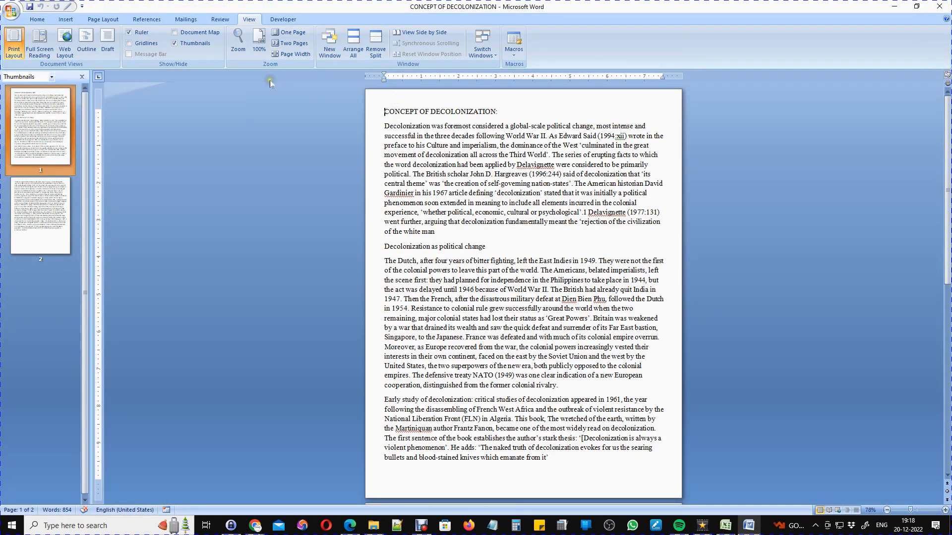
pyautogui.click(62, 21)
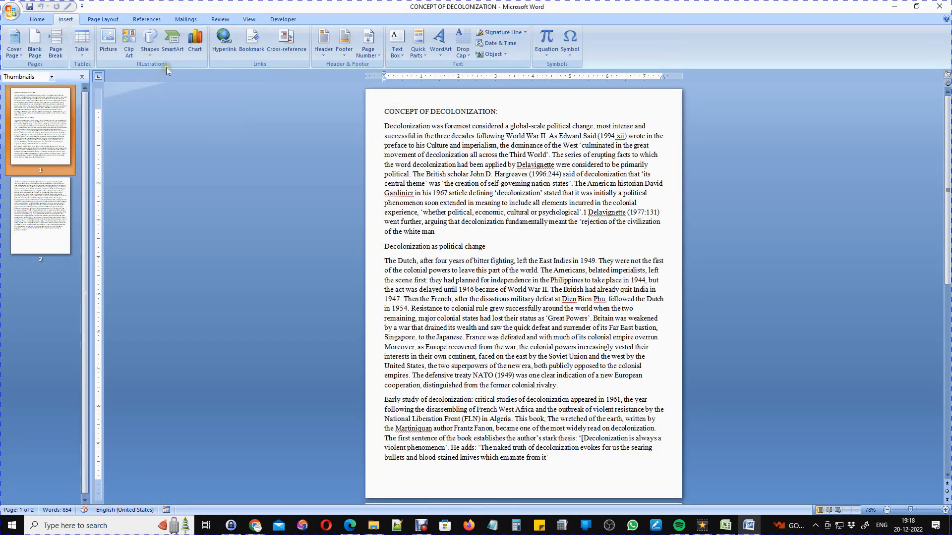
pyautogui.click(323, 43)
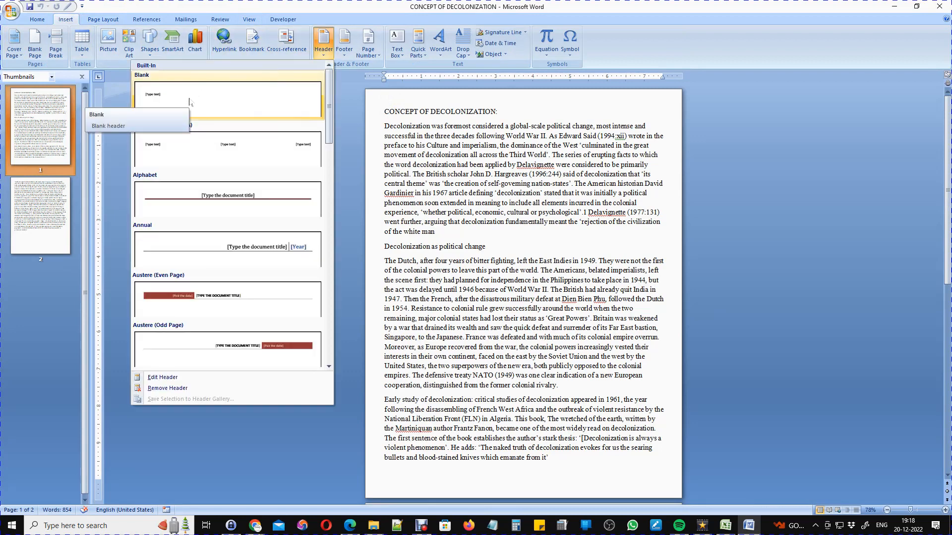
pyautogui.click(201, 110)
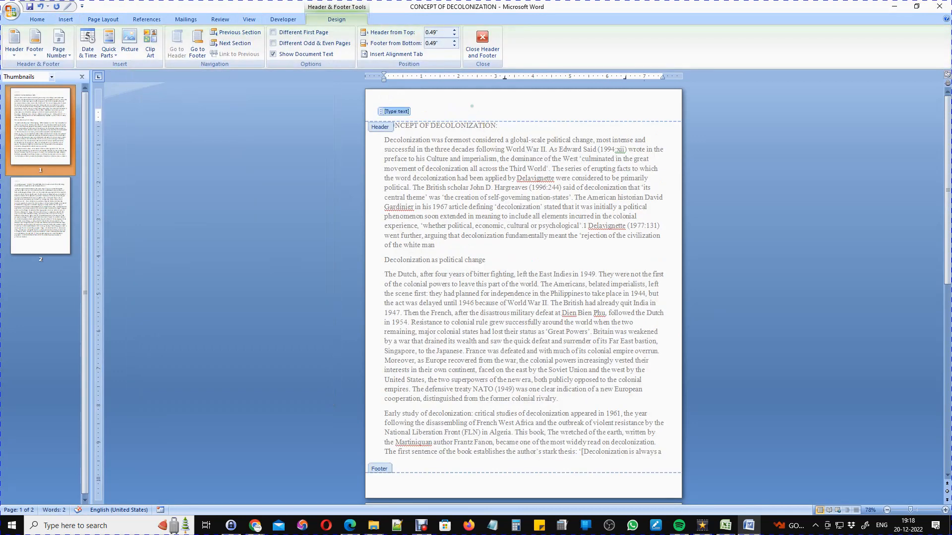
pyautogui.press('Delete')
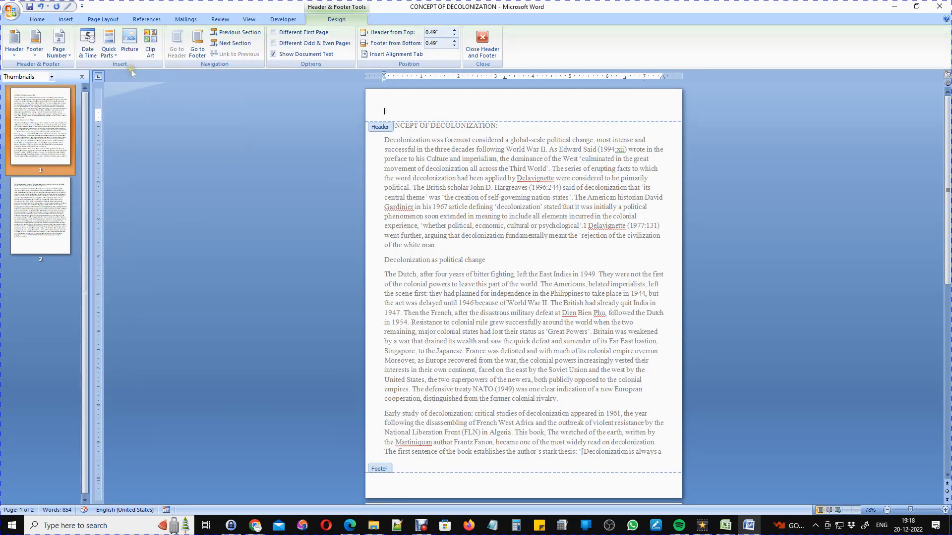
pyautogui.click(108, 47)
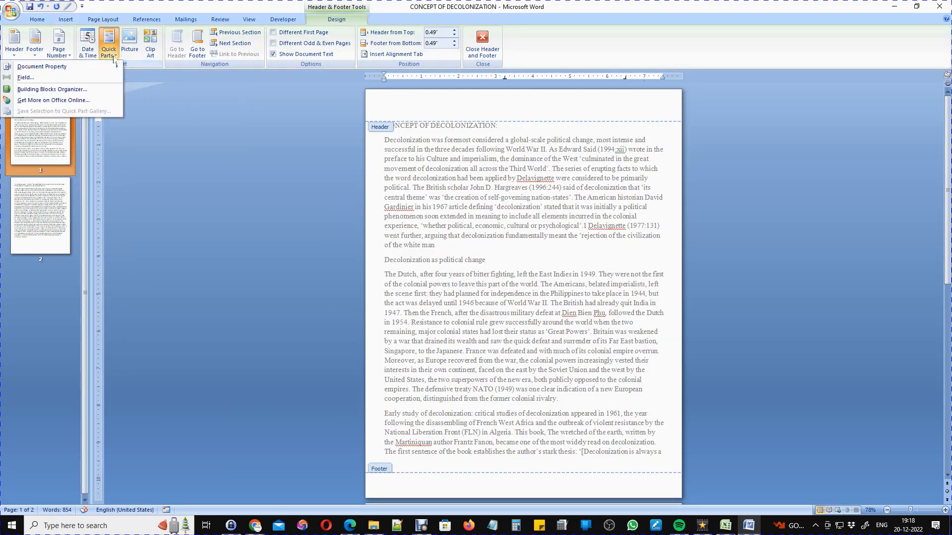
# Insert a Document Information FileSize field in 1, 2, 3 format, reading 13989 Kb.
pyautogui.click(94, 78)
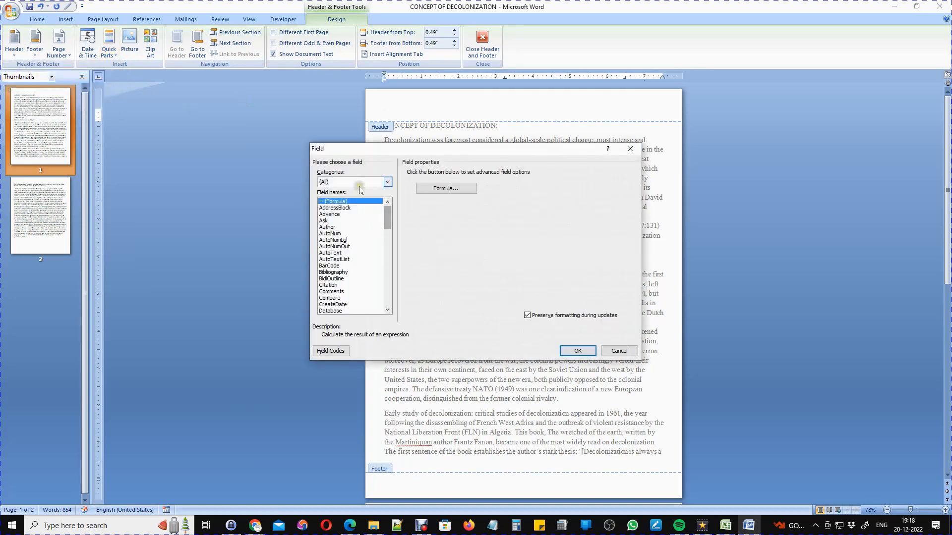
pyautogui.click(385, 185)
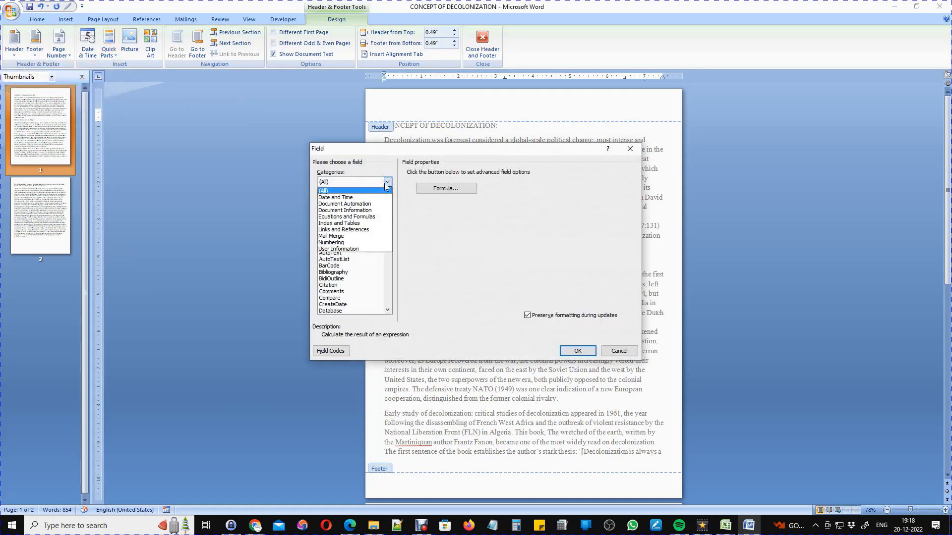
pyautogui.click(366, 210)
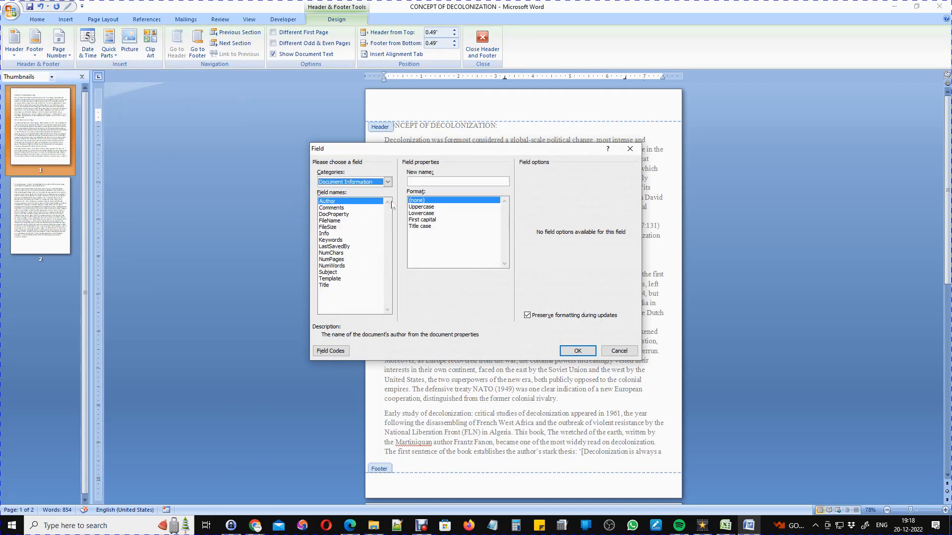
pyautogui.click(331, 227)
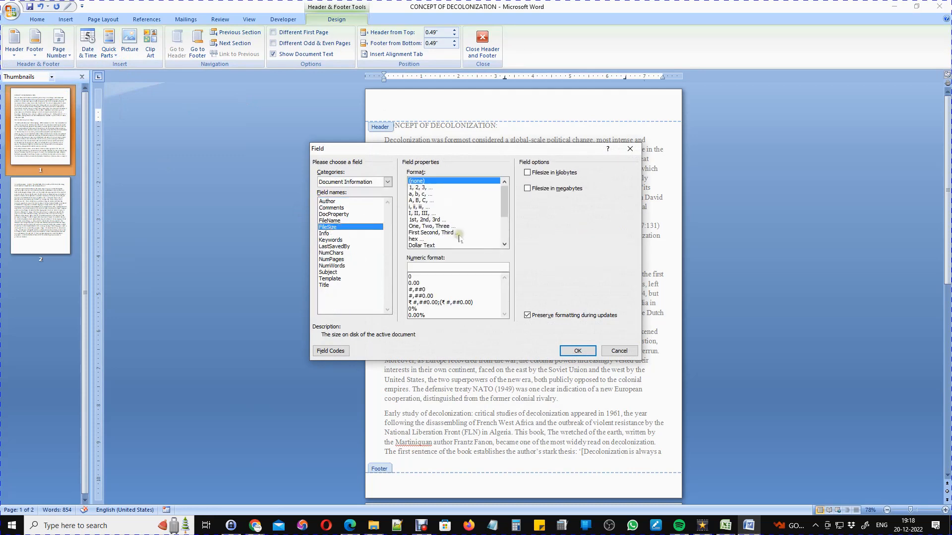
pyautogui.click(422, 189)
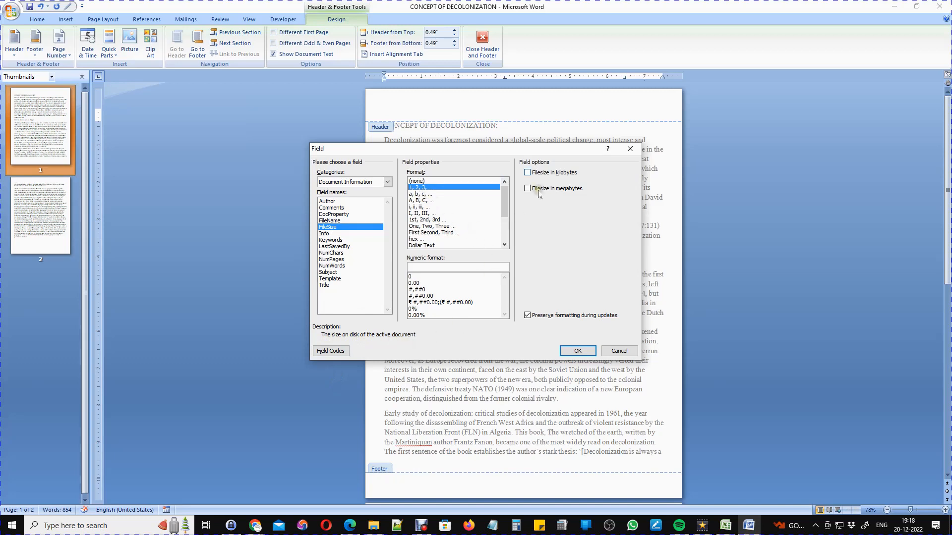
pyautogui.click(576, 350)
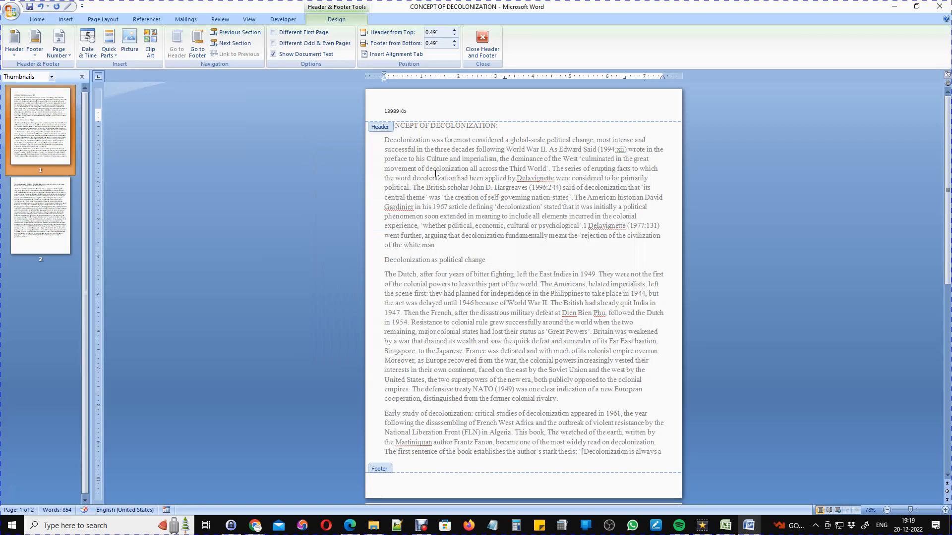
# Type 'File Size: ' in front of the file size field and close the header.
pyautogui.click(386, 111)
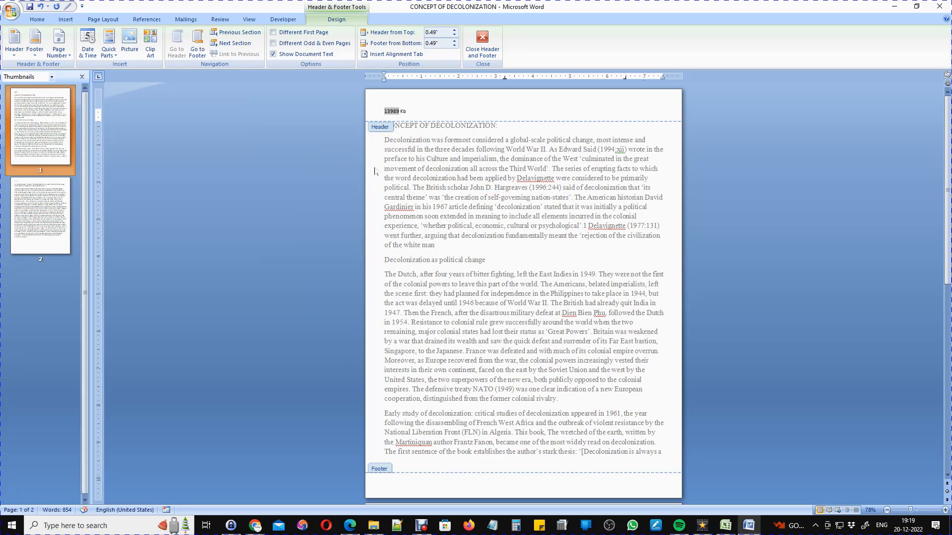
pyautogui.write('File Six')
pyautogui.press('BackSpace')
pyautogui.write('ze:')
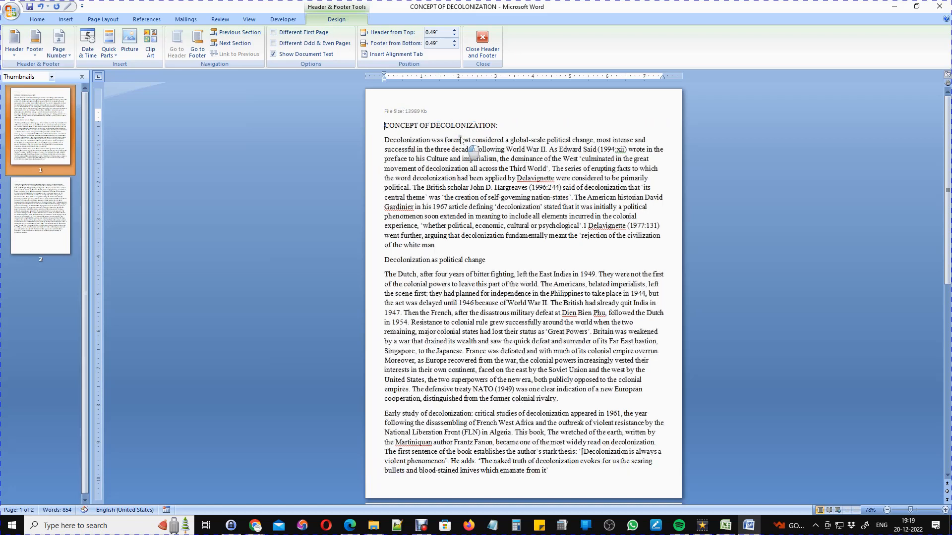
pyautogui.doubleClick(429, 126)
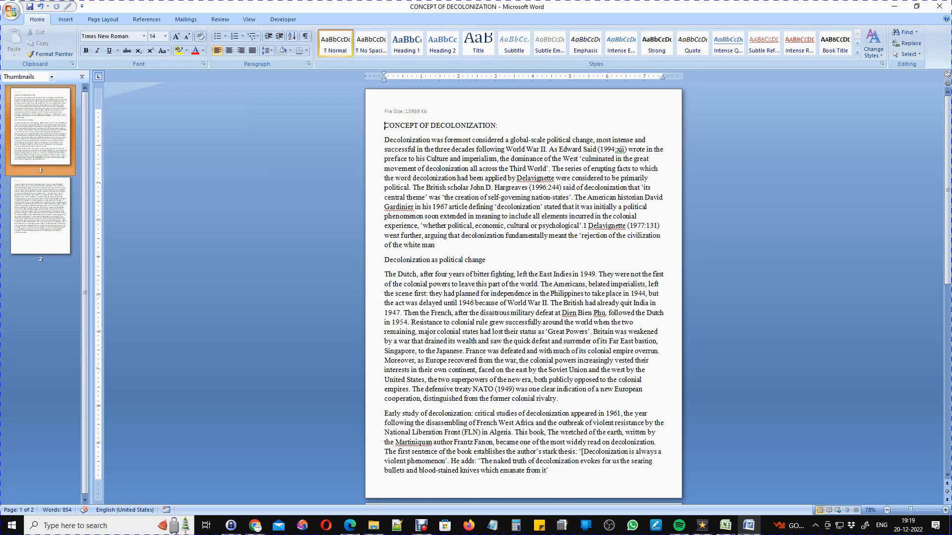
pyautogui.scroll(-10, 406, 220)
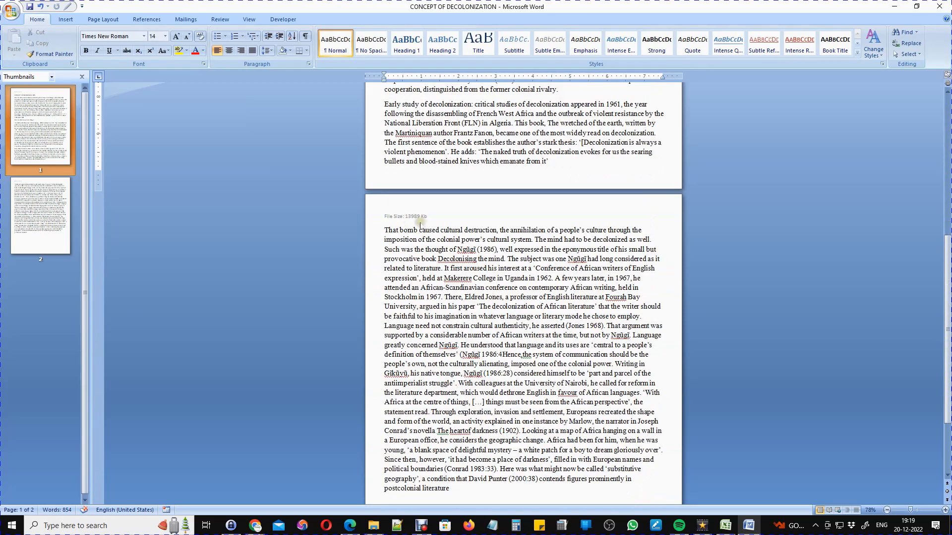
pyautogui.scroll(10, 425, 225)
# Enlarge the File Size header line to 18 pt and close the header.
pyautogui.doubleClick(454, 107)
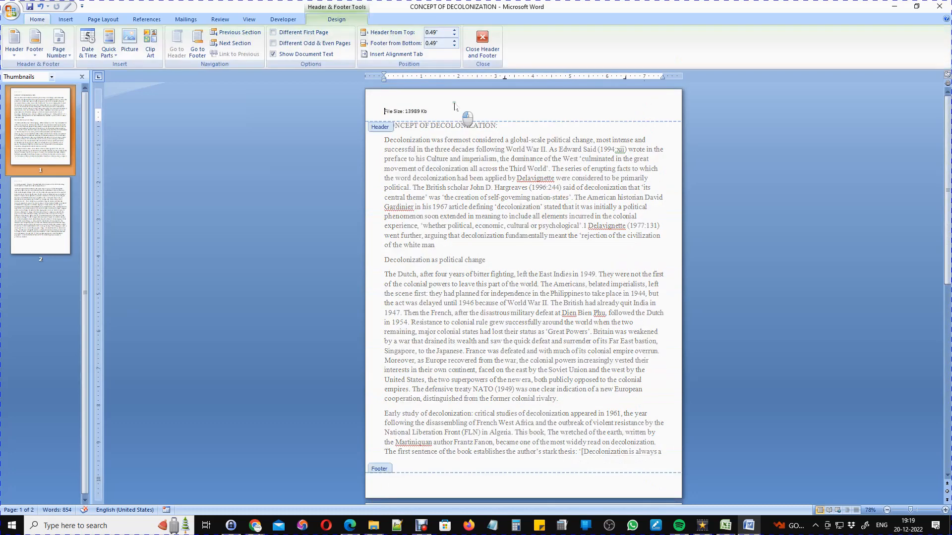
pyautogui.click(366, 113)
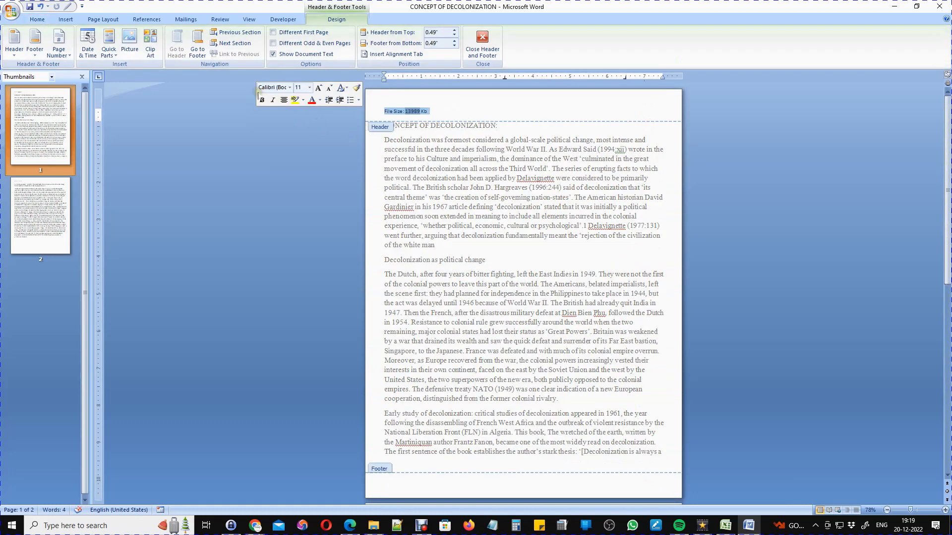
pyautogui.click(37, 19)
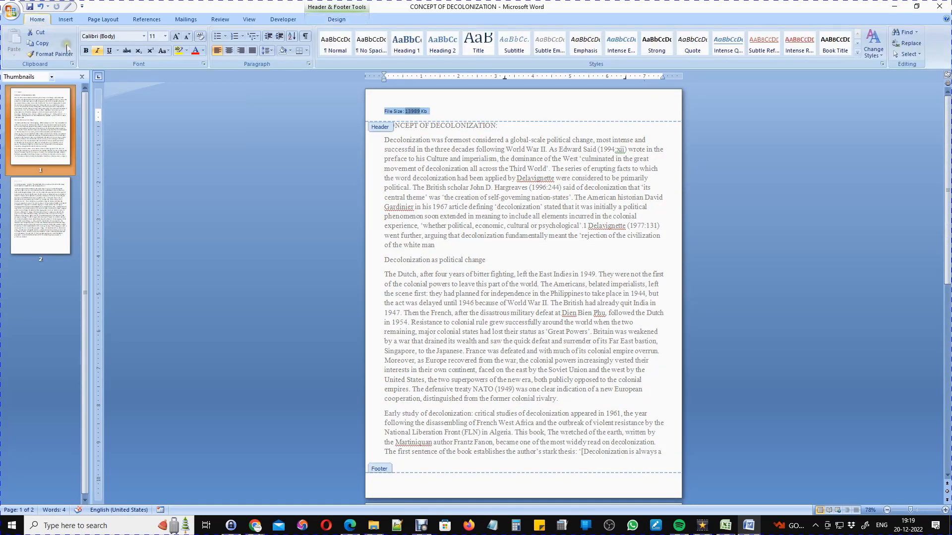
pyautogui.click(165, 36)
pyautogui.click(153, 106)
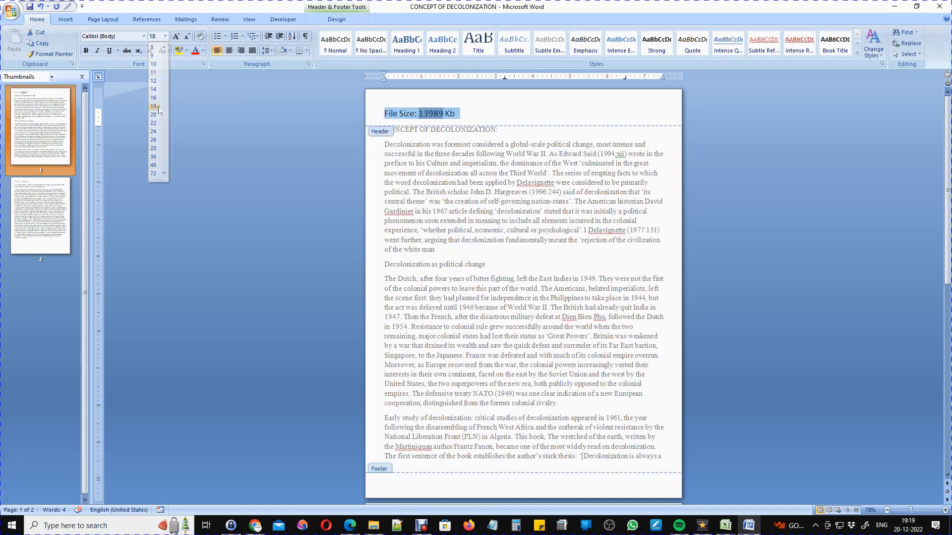
pyautogui.doubleClick(521, 203)
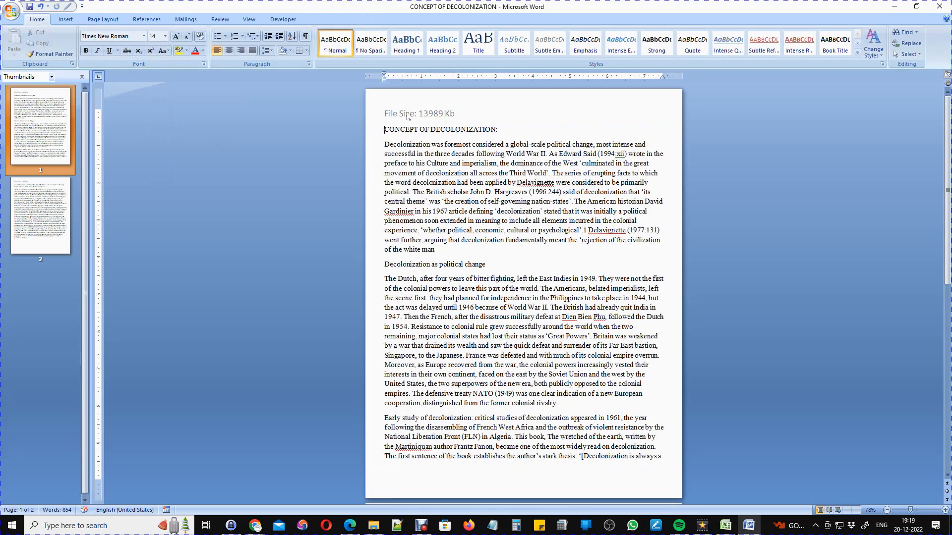
pyautogui.scroll(-15, 505, 301)
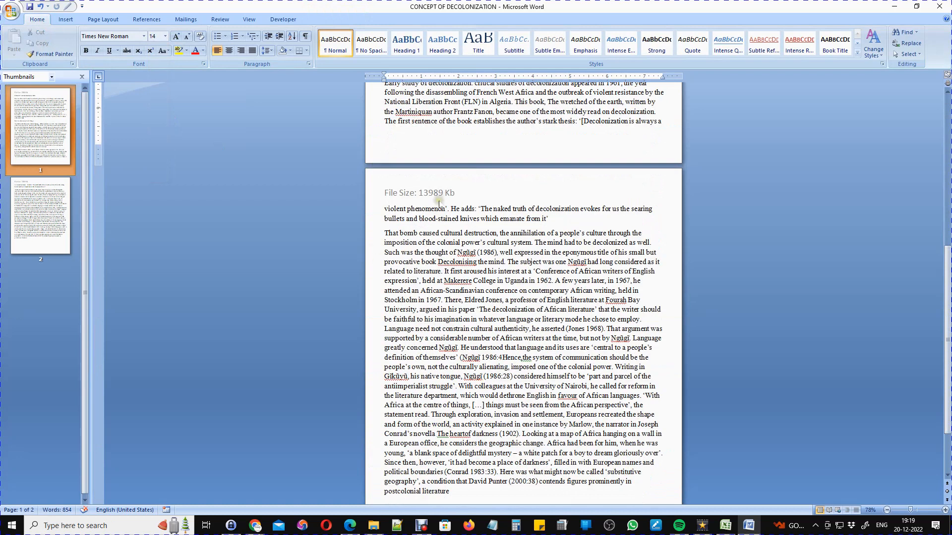
pyautogui.scroll(15, 497, 352)
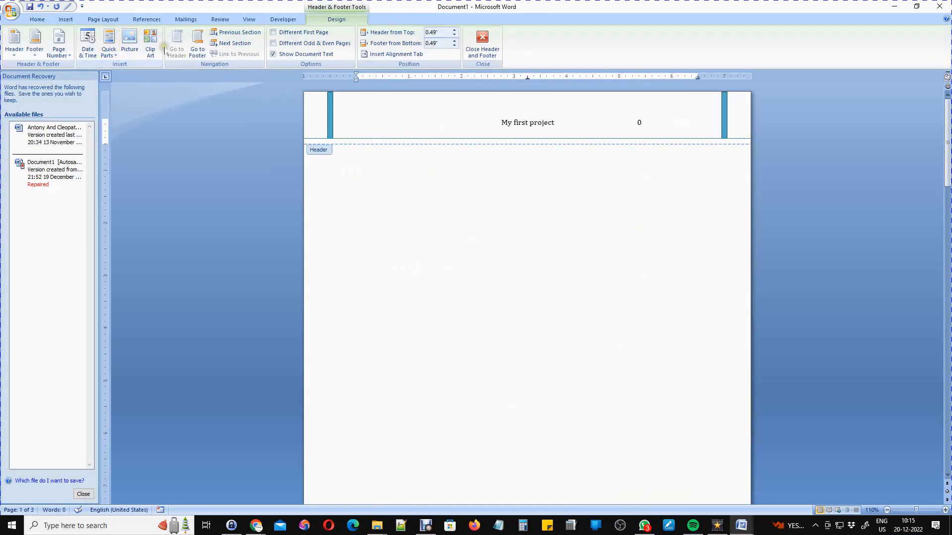
# Insert the built-in Mod (Even Page) header.
pyautogui.click(57, 22)
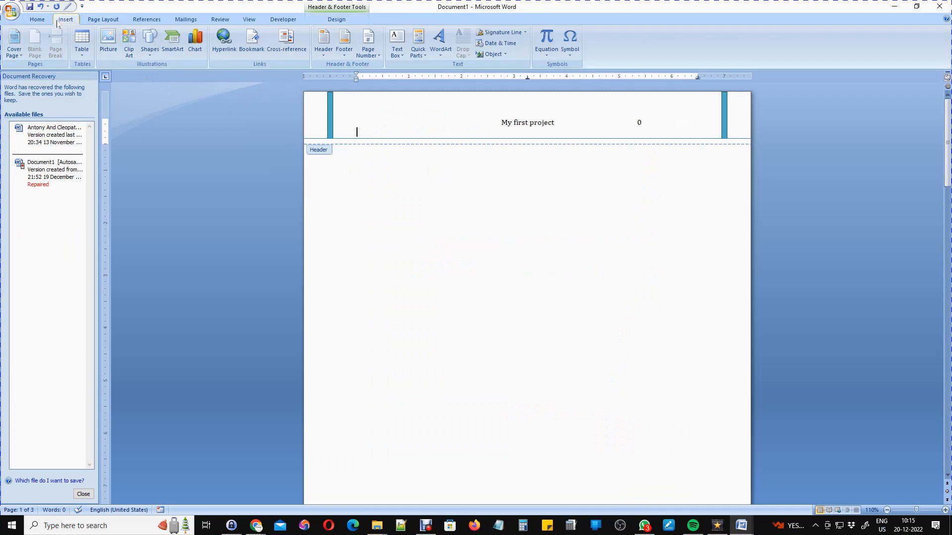
pyautogui.click(324, 58)
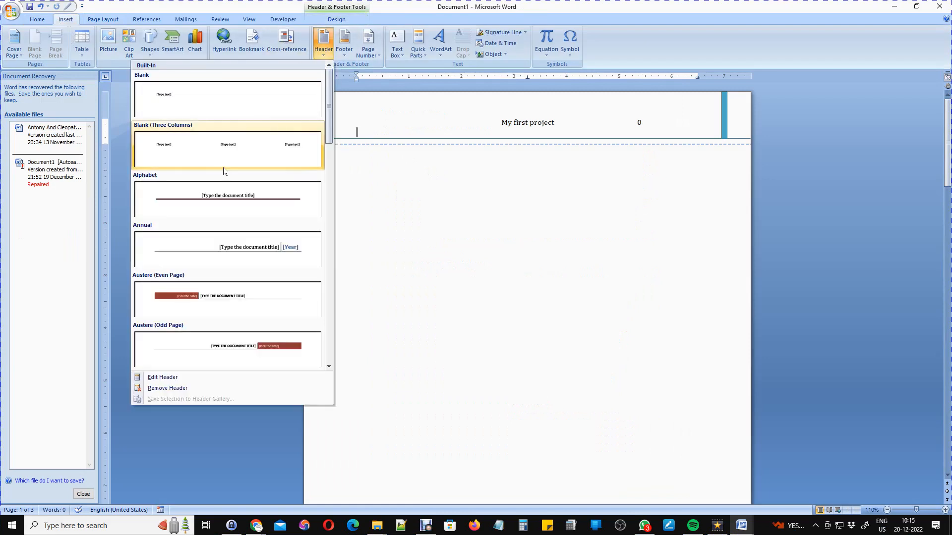
pyautogui.scroll(-4, 240, 249)
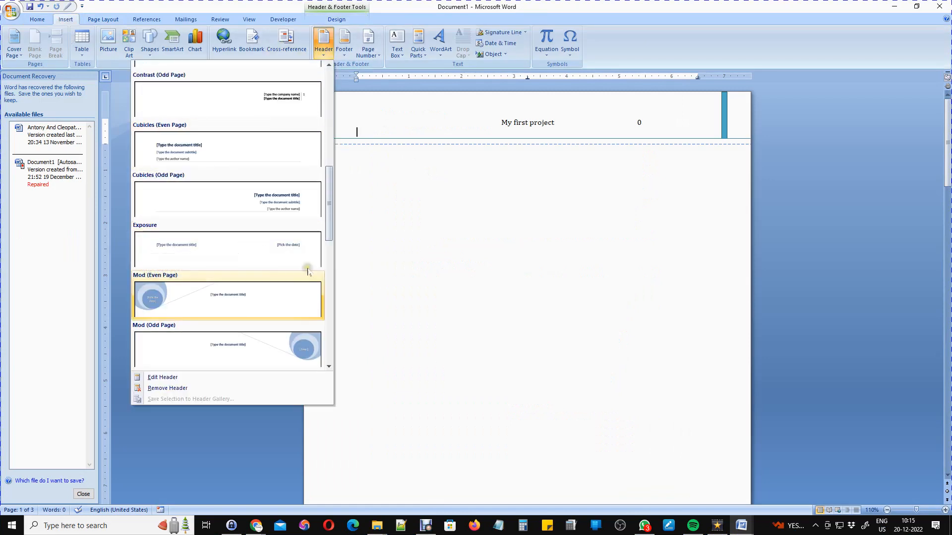
pyautogui.click(231, 292)
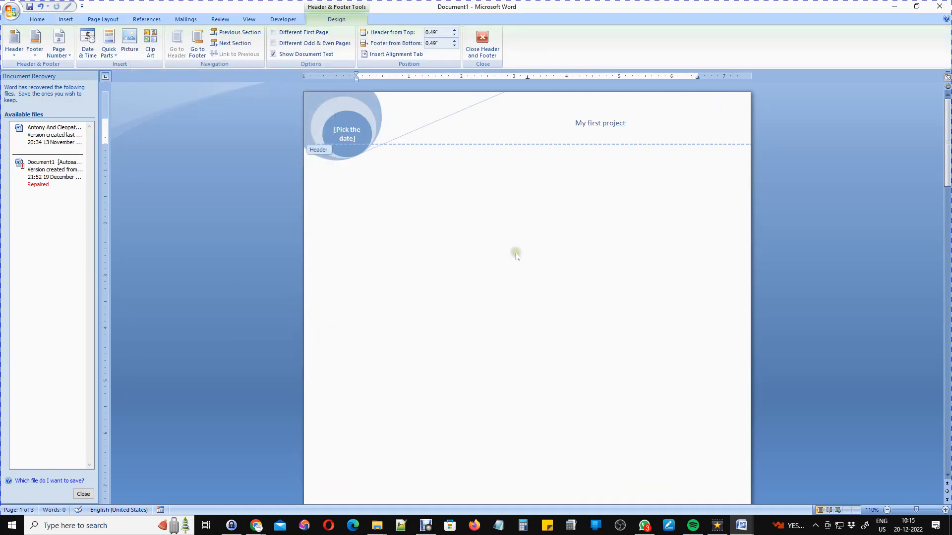
# Set the header's date field to the 23rd, then exit and reopen the header.
pyautogui.click(342, 130)
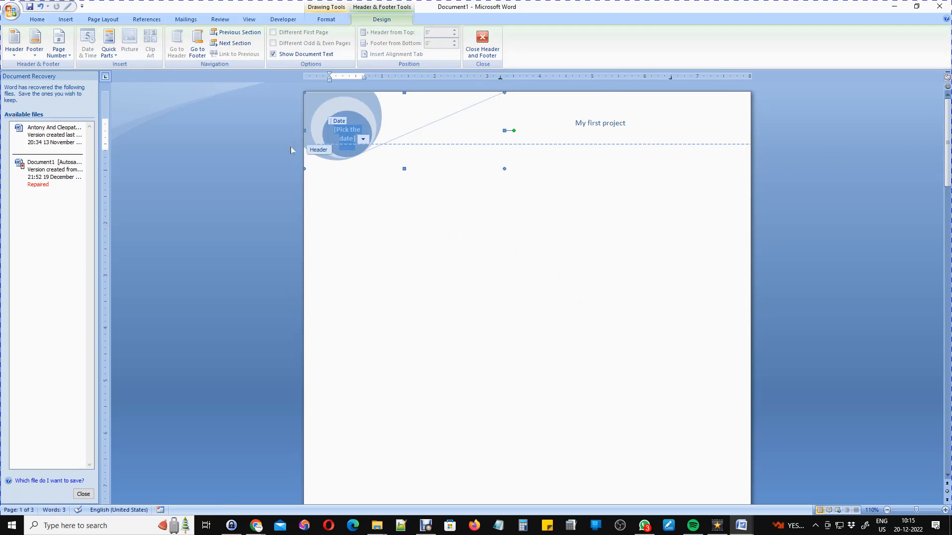
pyautogui.click(363, 139)
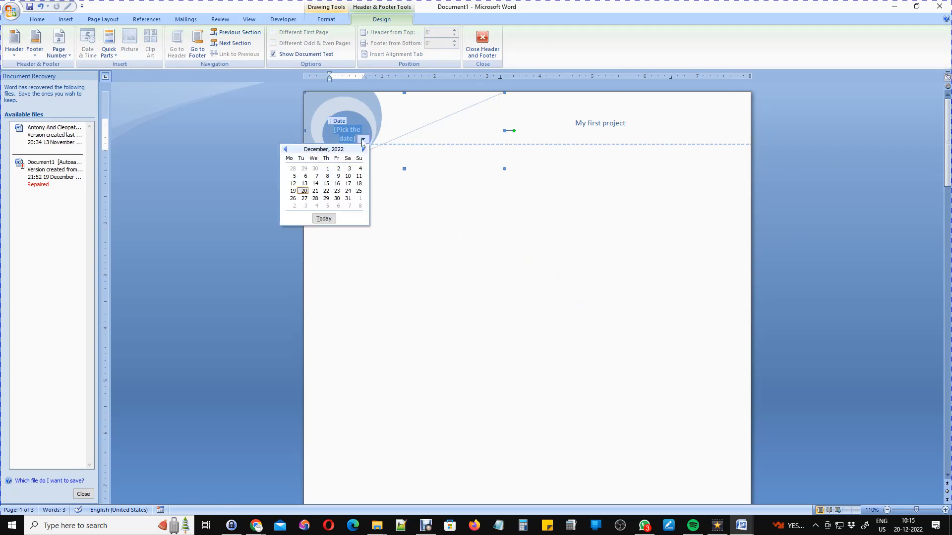
pyautogui.click(337, 191)
pyautogui.doubleClick(418, 204)
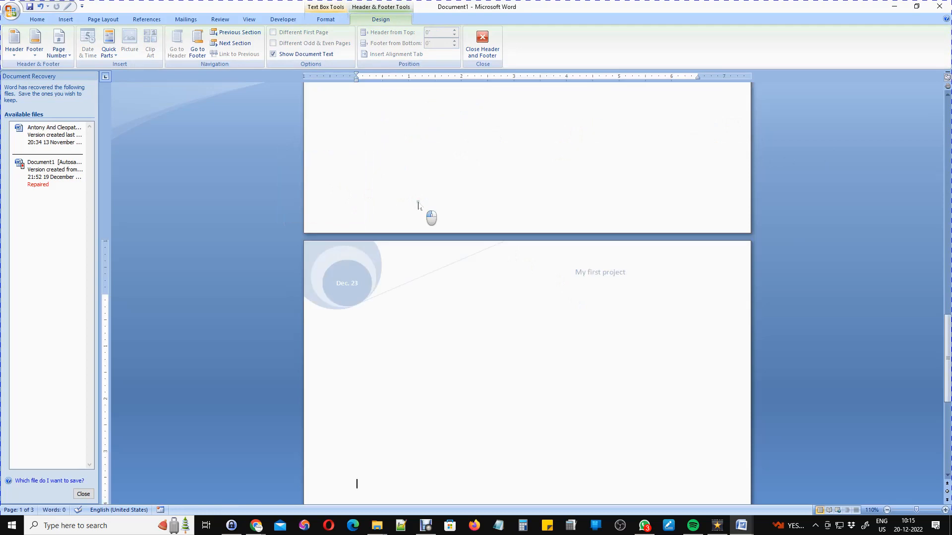
pyautogui.scroll(-3, 569, 397)
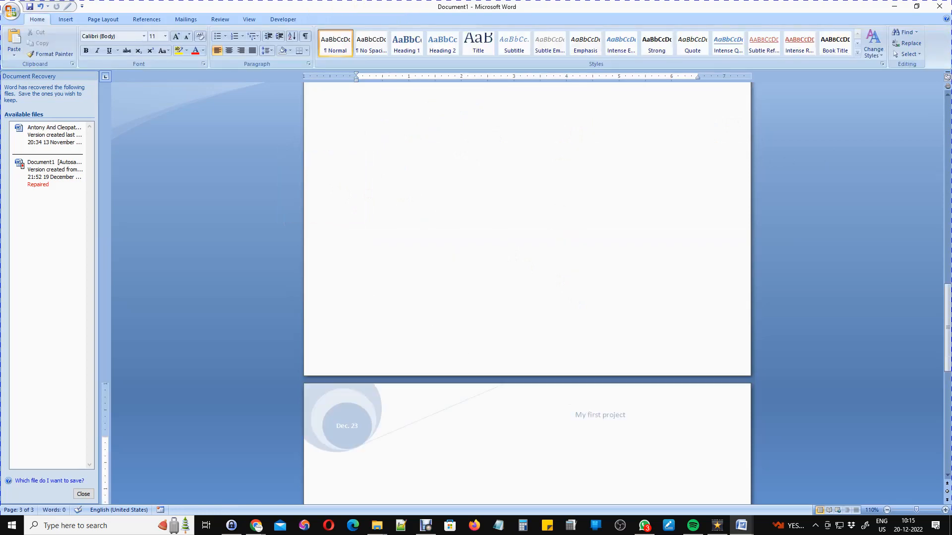
pyautogui.scroll(14, 527, 294)
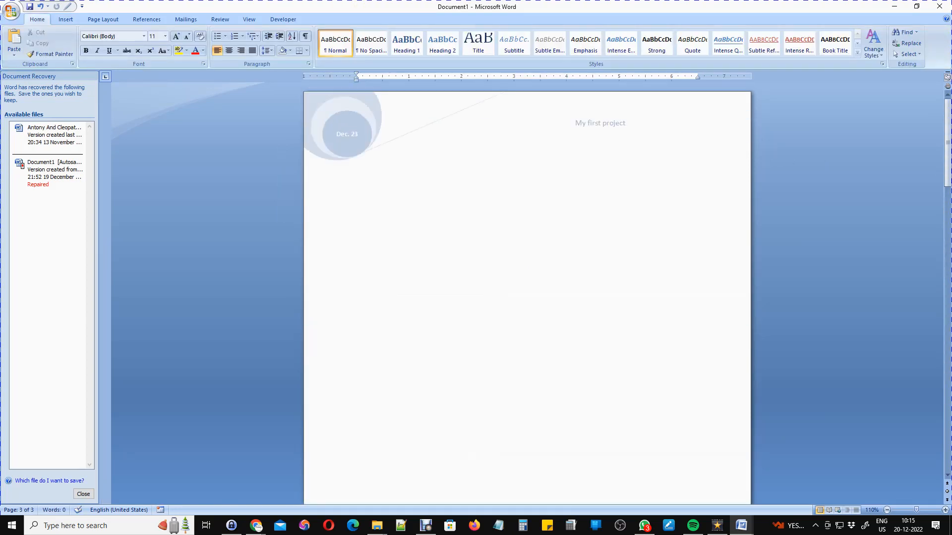
pyautogui.doubleClick(400, 148)
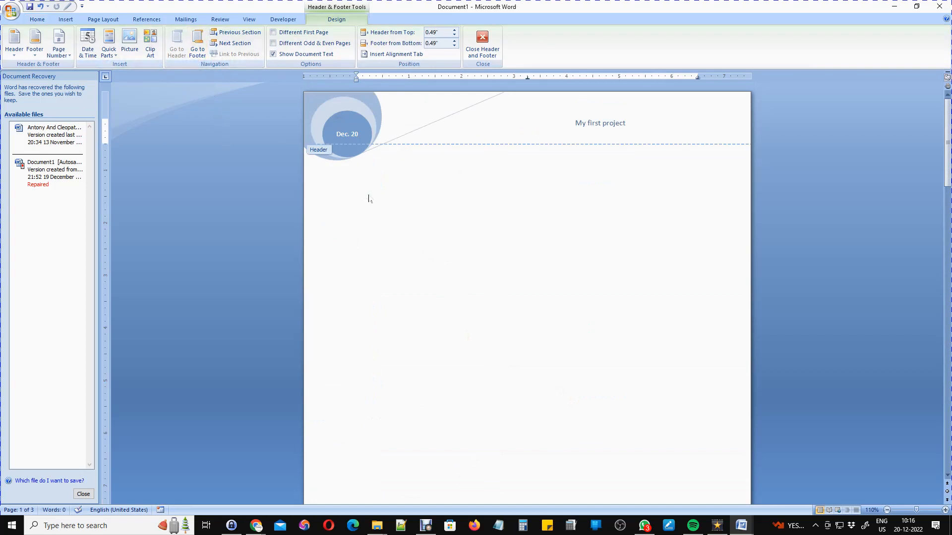
# Apply the Blank (Three Columns) header design.
pyautogui.click(66, 20)
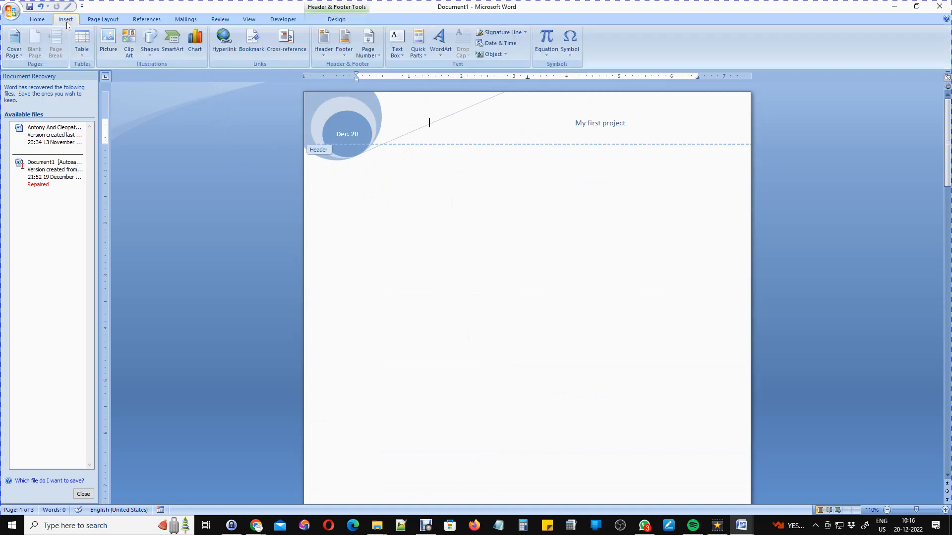
pyautogui.click(326, 60)
pyautogui.scroll(-10, 275, 223)
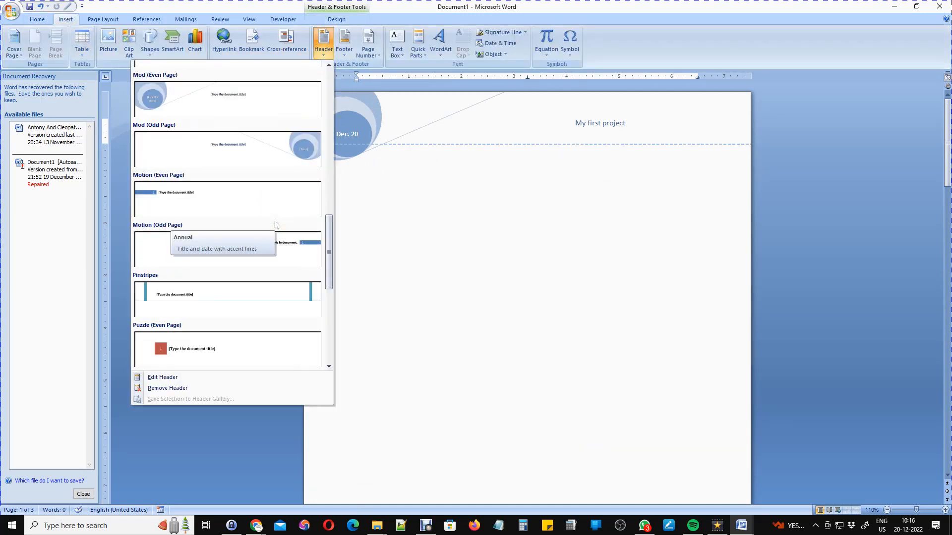
pyautogui.scroll(-6, 275, 226)
pyautogui.scroll(15, 279, 236)
pyautogui.click(234, 150)
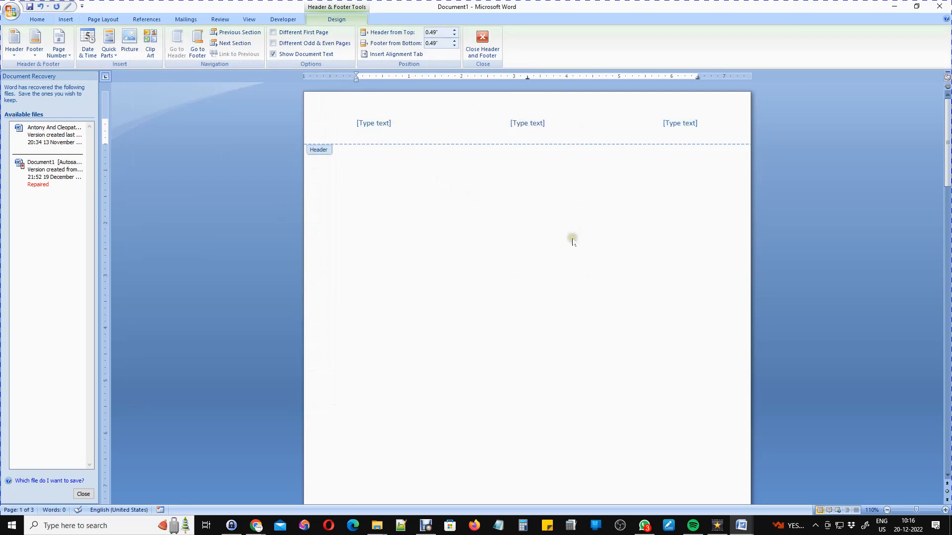
# Replace the three placeholders with 'First column', 'second column' and 'third column'.
pyautogui.write('First column')
pyautogui.press('Delete')
pyautogui.press('Delete')
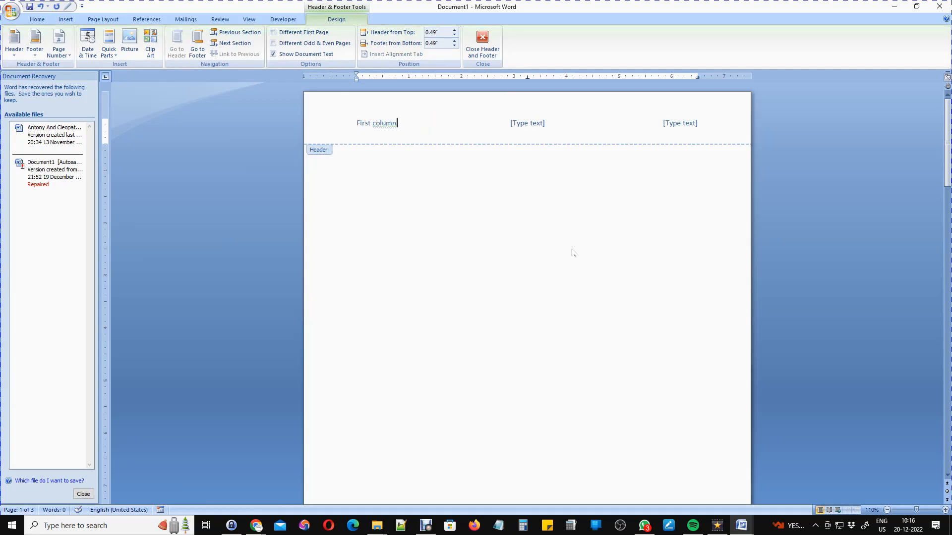
pyautogui.press('Right')
pyautogui.write('second column')
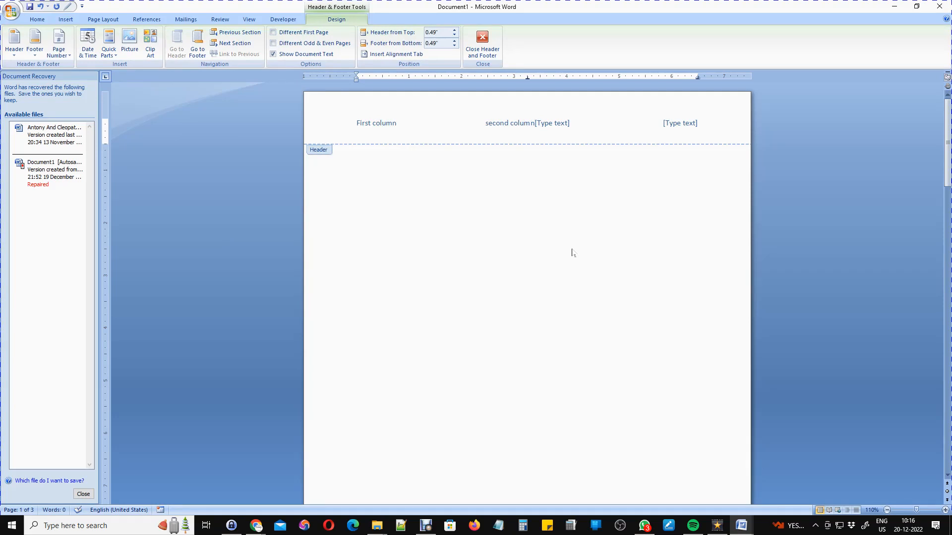
pyautogui.press('Delete')
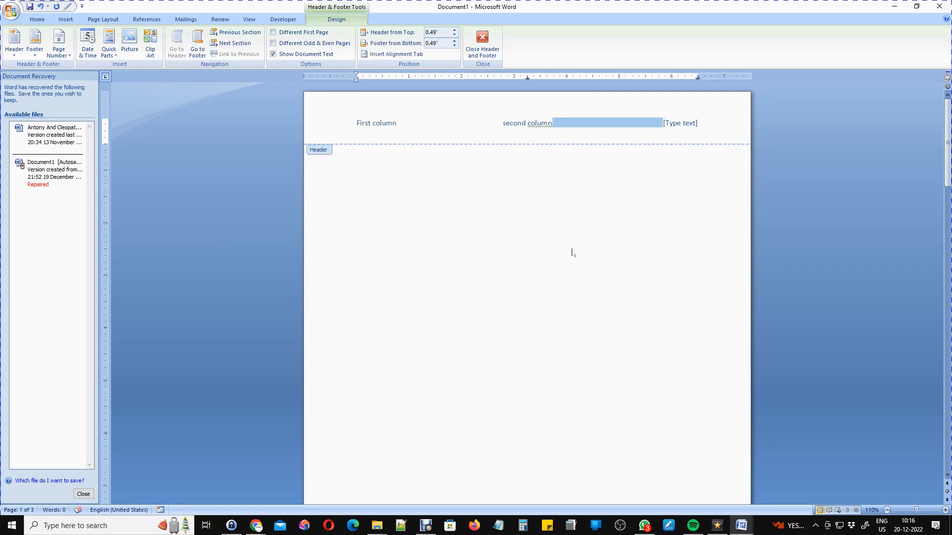
pyautogui.press('Right')
pyautogui.press('Tab')
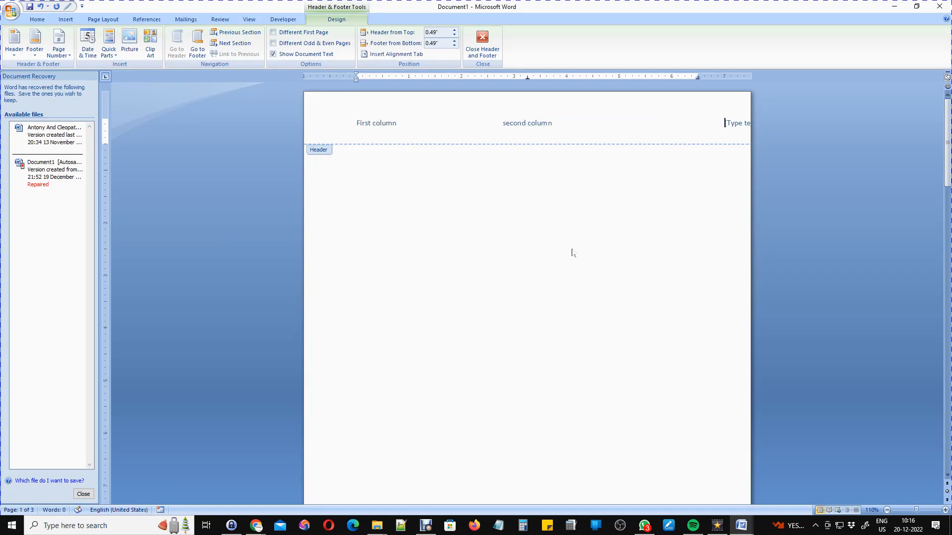
pyautogui.press('BackSpace')
pyautogui.write('third column')
pyautogui.press('Delete')
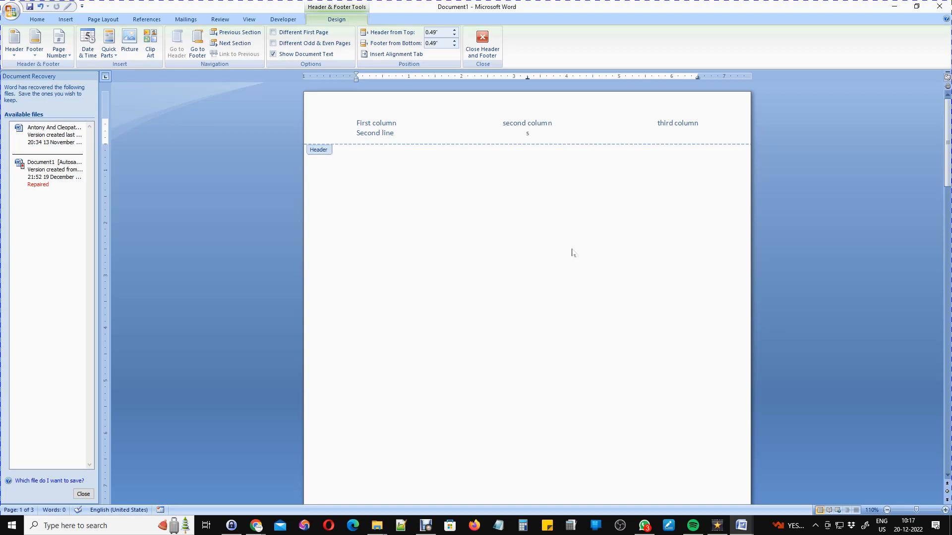
# Add a 'second line' beneath each of the three columns.
pyautogui.write('cond line\tsecond link')
pyautogui.press('BackSpace')
pyautogui.write('e')
# Set the header's first line to 18 pt and its second line to 12 pt.
pyautogui.click(315, 126)
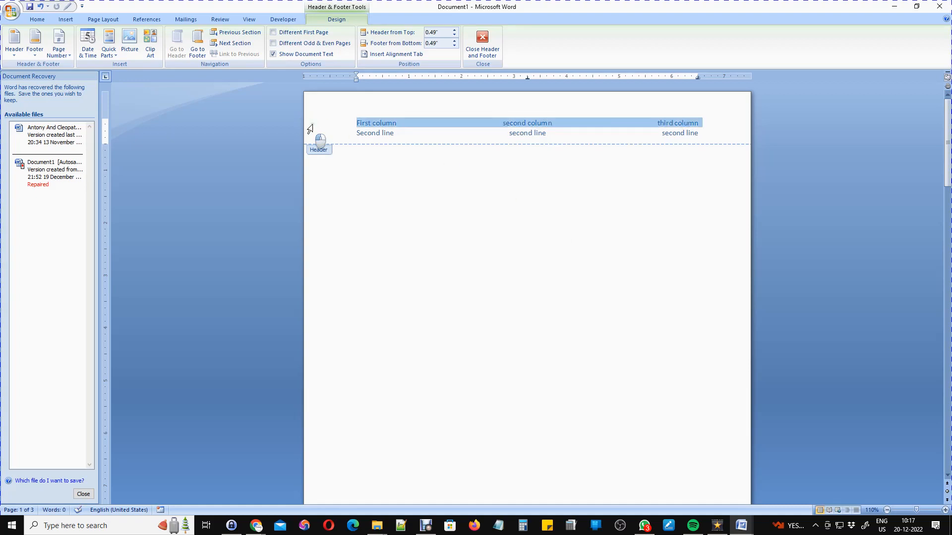
pyautogui.click(40, 22)
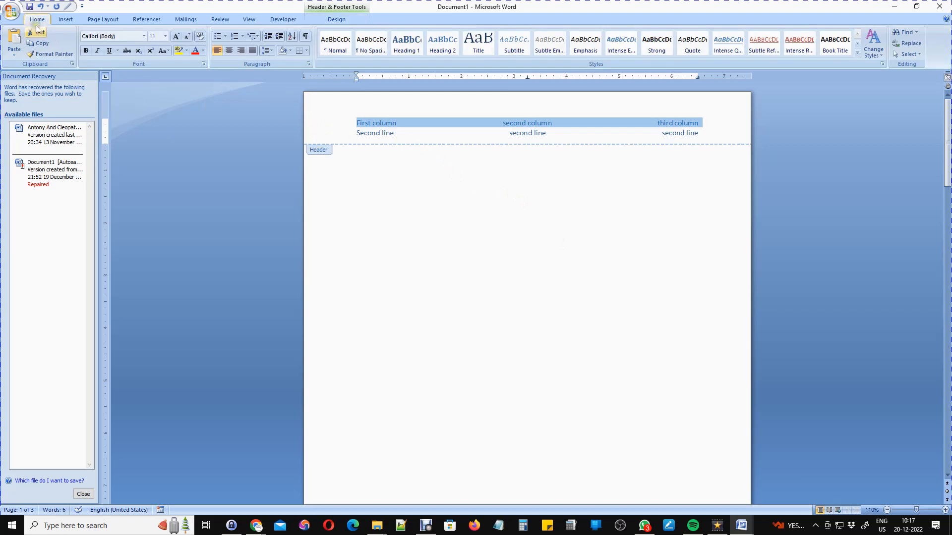
pyautogui.click(165, 36)
pyautogui.click(156, 110)
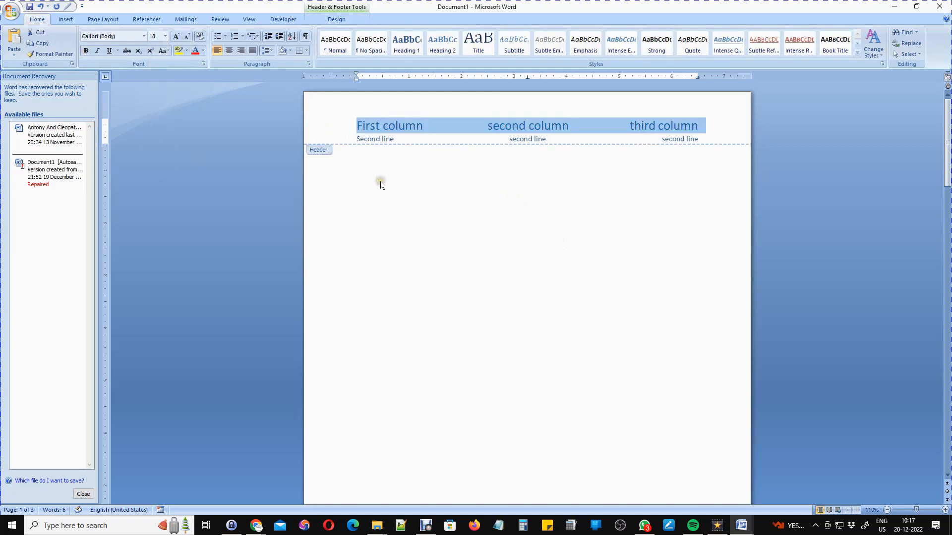
pyautogui.click(319, 140)
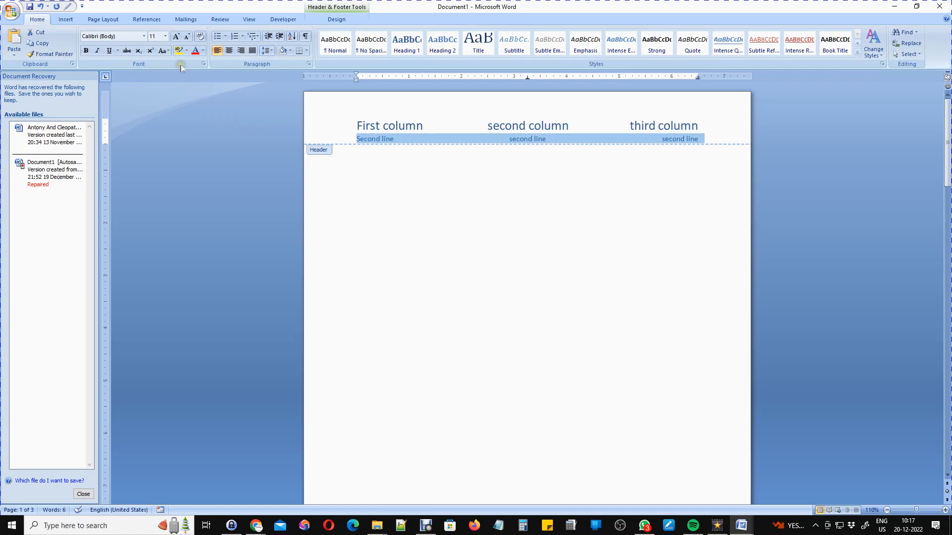
pyautogui.click(165, 36)
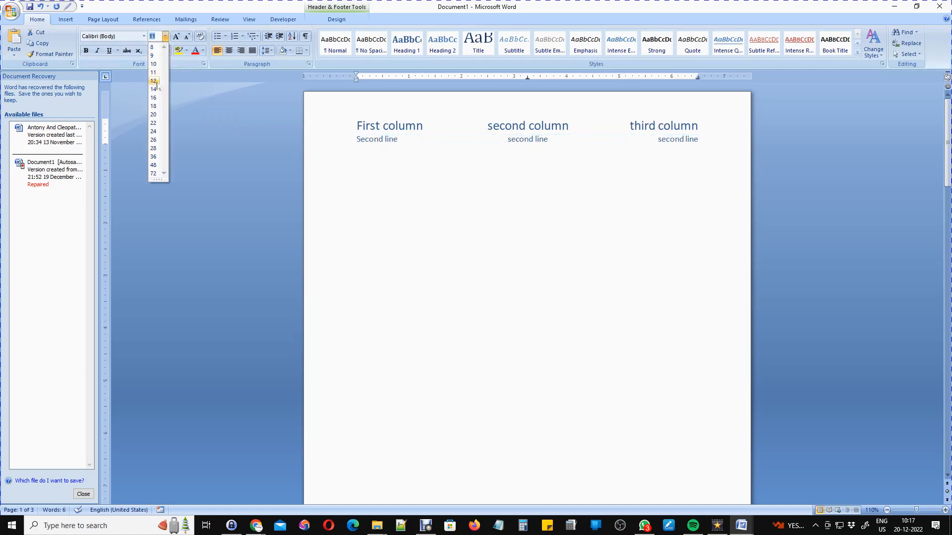
pyautogui.click(156, 83)
# Color the second header line red and the first line blue.
pyautogui.click(203, 51)
pyautogui.click(206, 65)
pyautogui.click(422, 160)
pyautogui.click(329, 139)
pyautogui.click(203, 51)
pyautogui.click(136, 137)
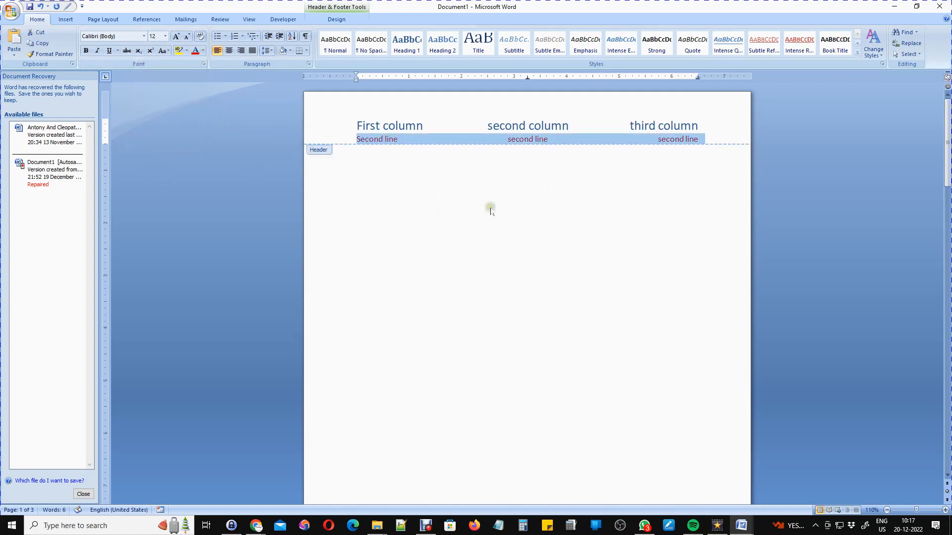
pyautogui.click(318, 124)
pyautogui.click(203, 51)
pyautogui.click(184, 138)
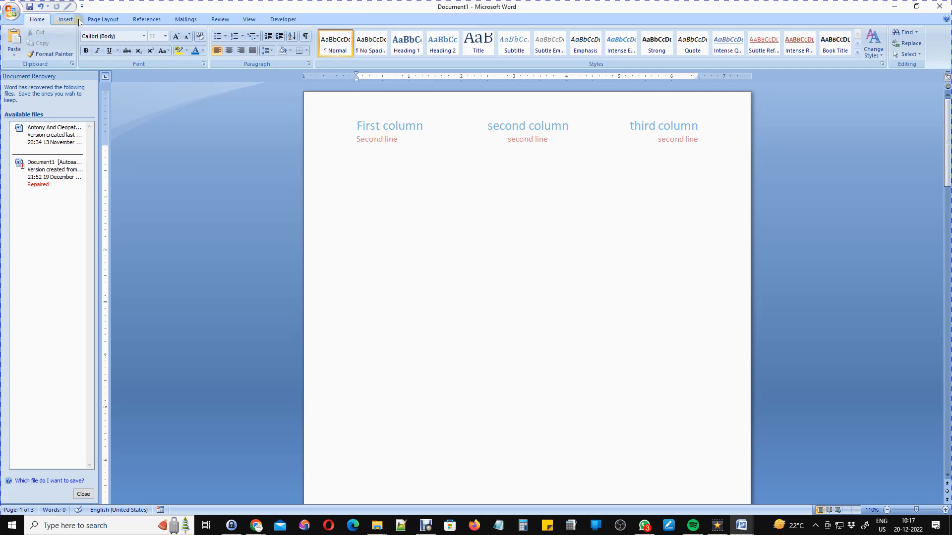
# Apply Narrow margins, then set the top margin to 0 in Custom Margins.
pyautogui.click(102, 20)
pyautogui.click(77, 56)
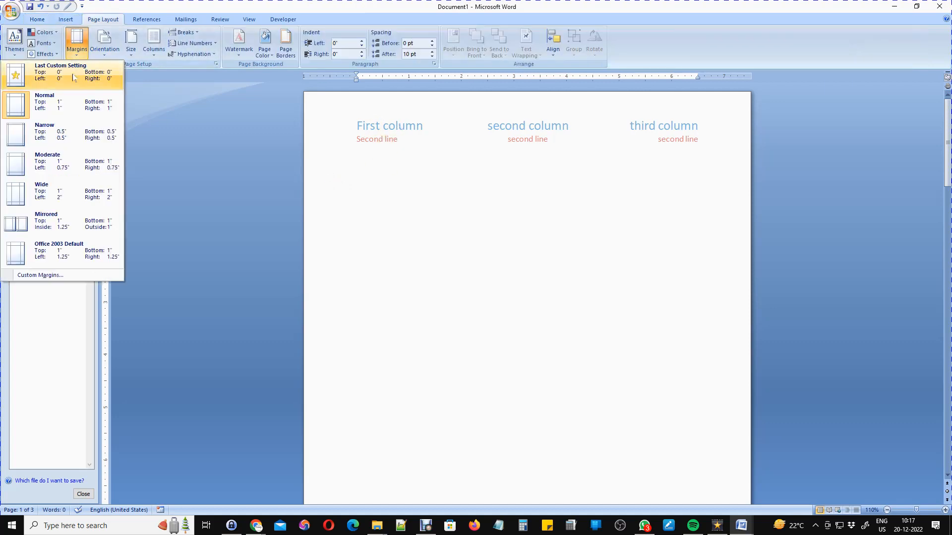
pyautogui.click(47, 137)
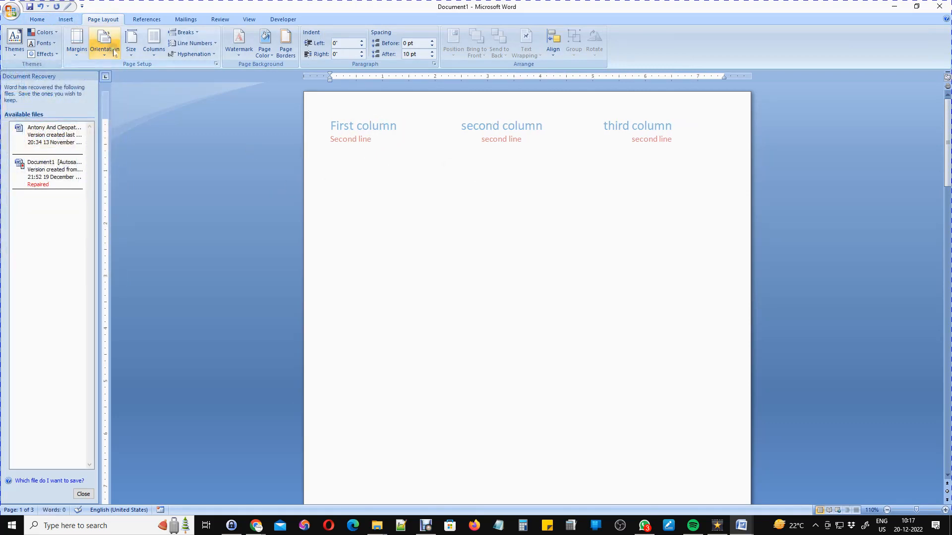
pyautogui.click(78, 47)
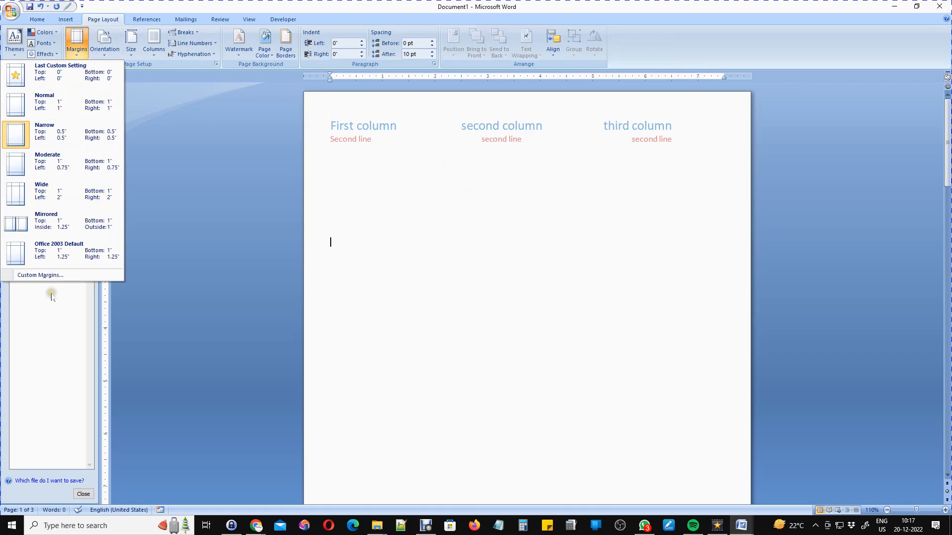
pyautogui.click(55, 275)
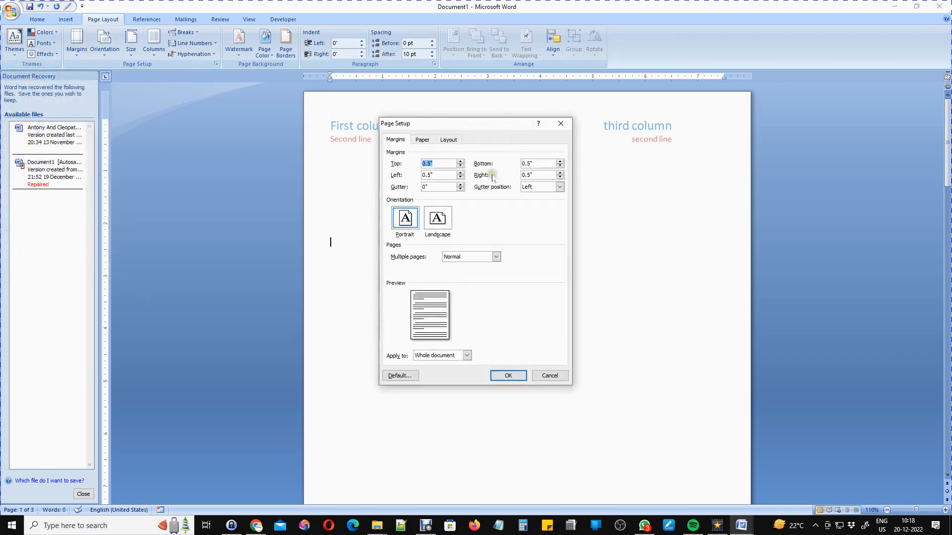
pyautogui.write('0')
pyautogui.click(508, 377)
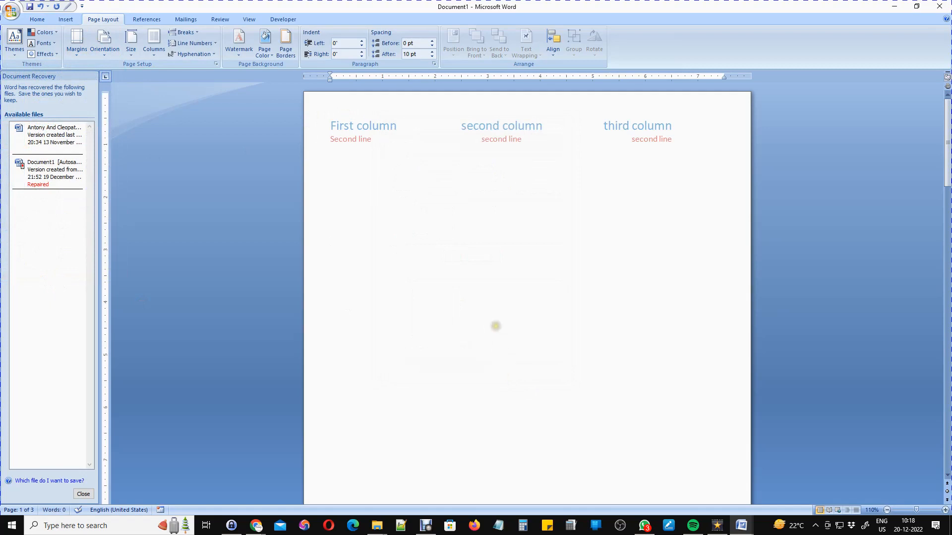
# With the header open, drag the top margin up on the vertical ruler to raise it.
pyautogui.doubleClick(446, 132)
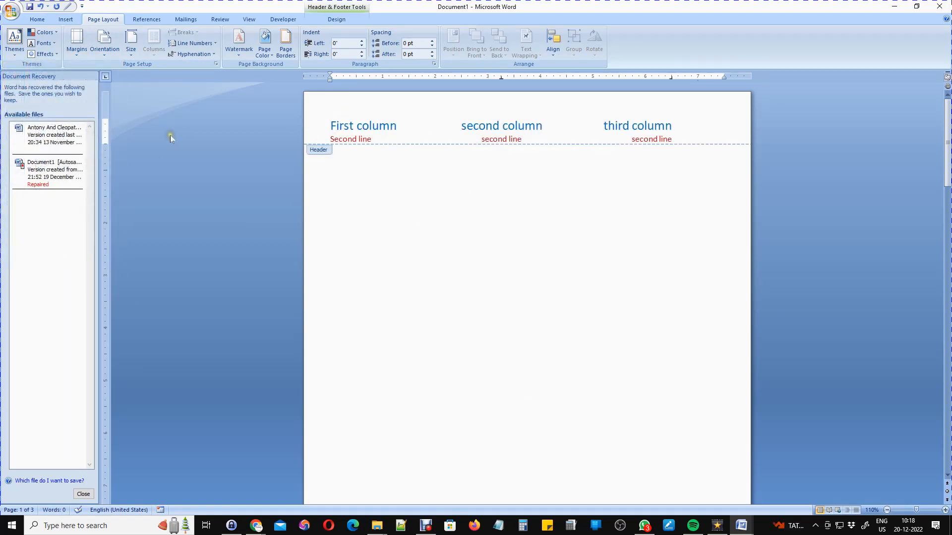
pyautogui.moveTo(104, 117); pyautogui.dragTo(104, 107)
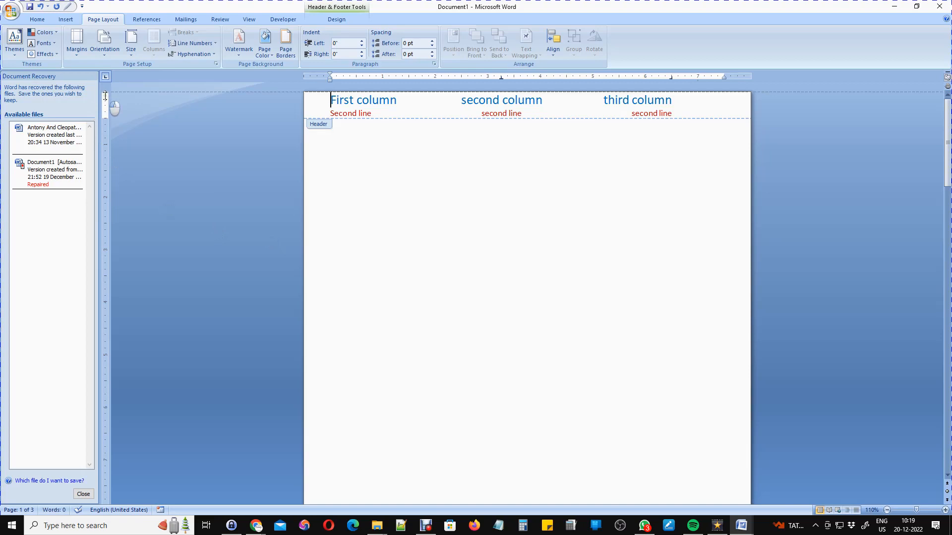
pyautogui.moveTo(106, 118); pyautogui.dragTo(106, 97)
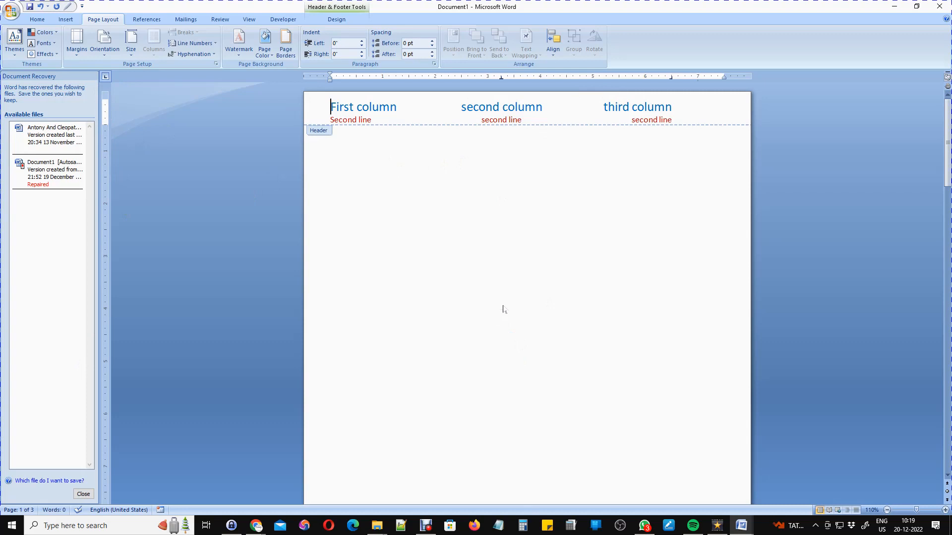
pyautogui.click(661, 276)
pyautogui.click(660, 278)
pyautogui.click(616, 236)
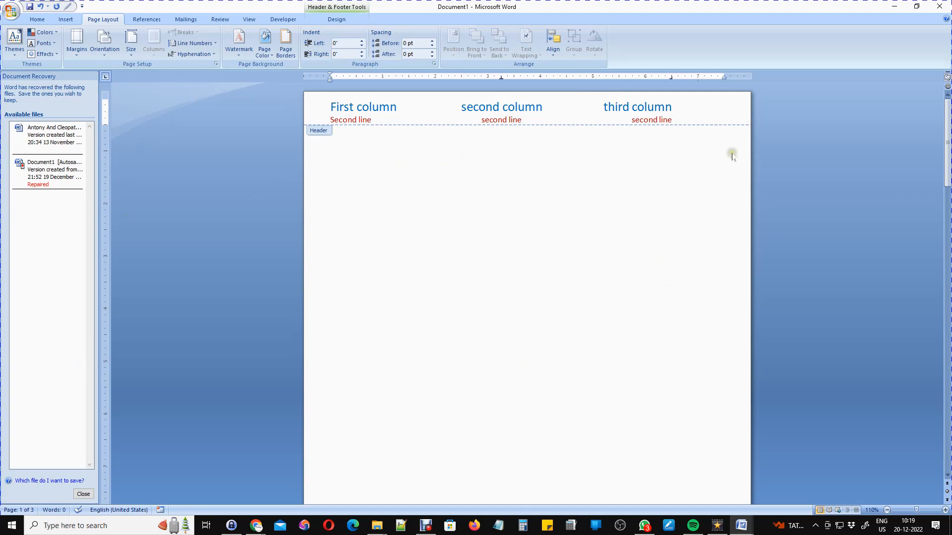